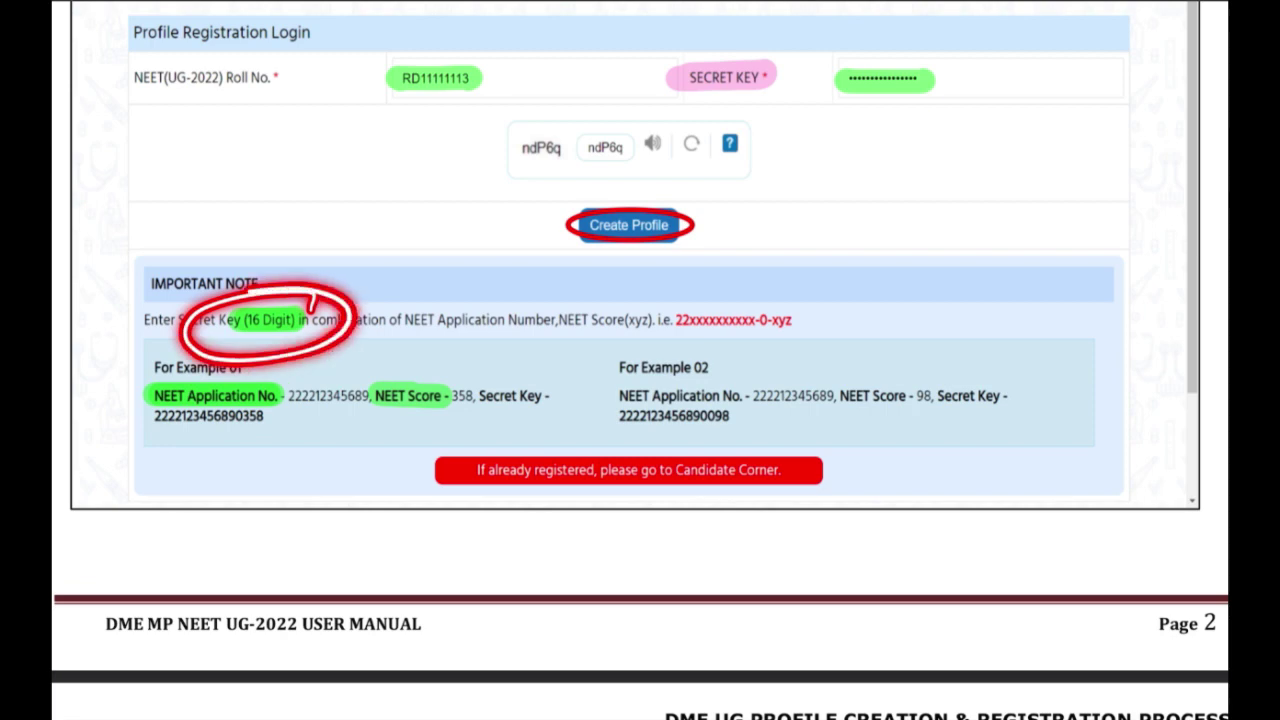
Review the Step 2 profile registration login form and its important note on composing the 16-digit secret key.
scroll(640, 360, "up", 1)
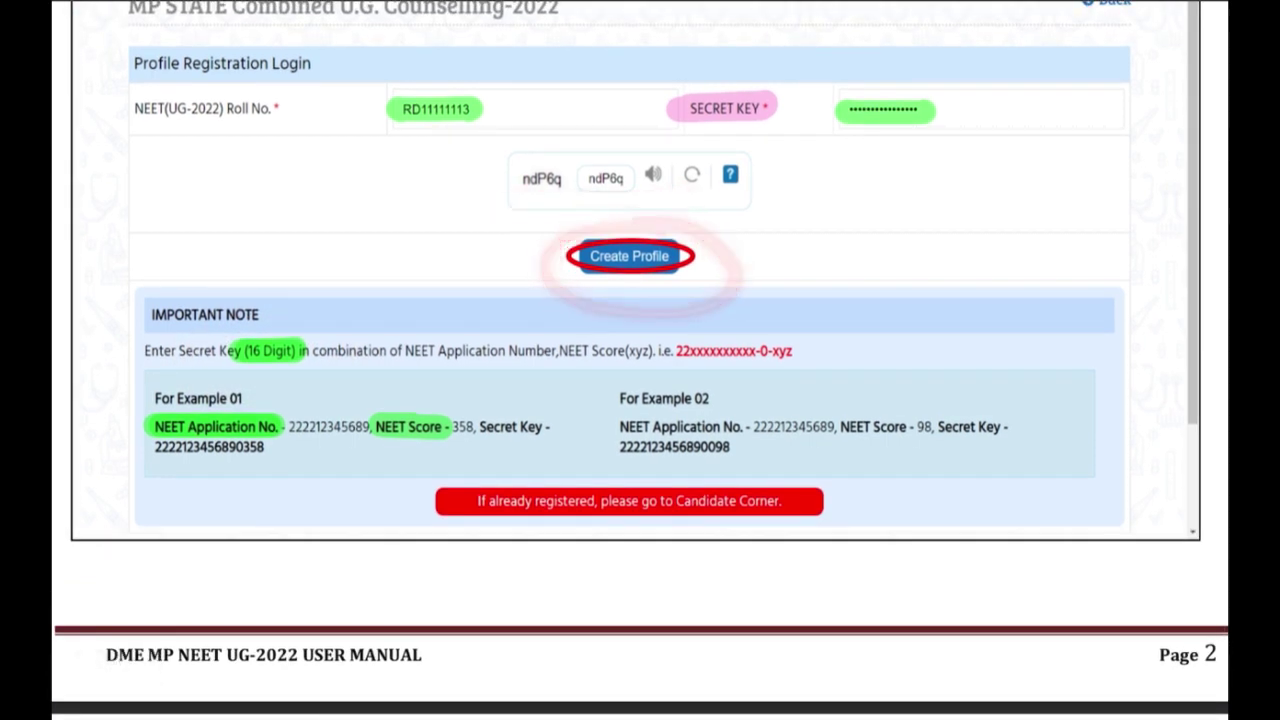
scroll(640, 360, "up", 3)
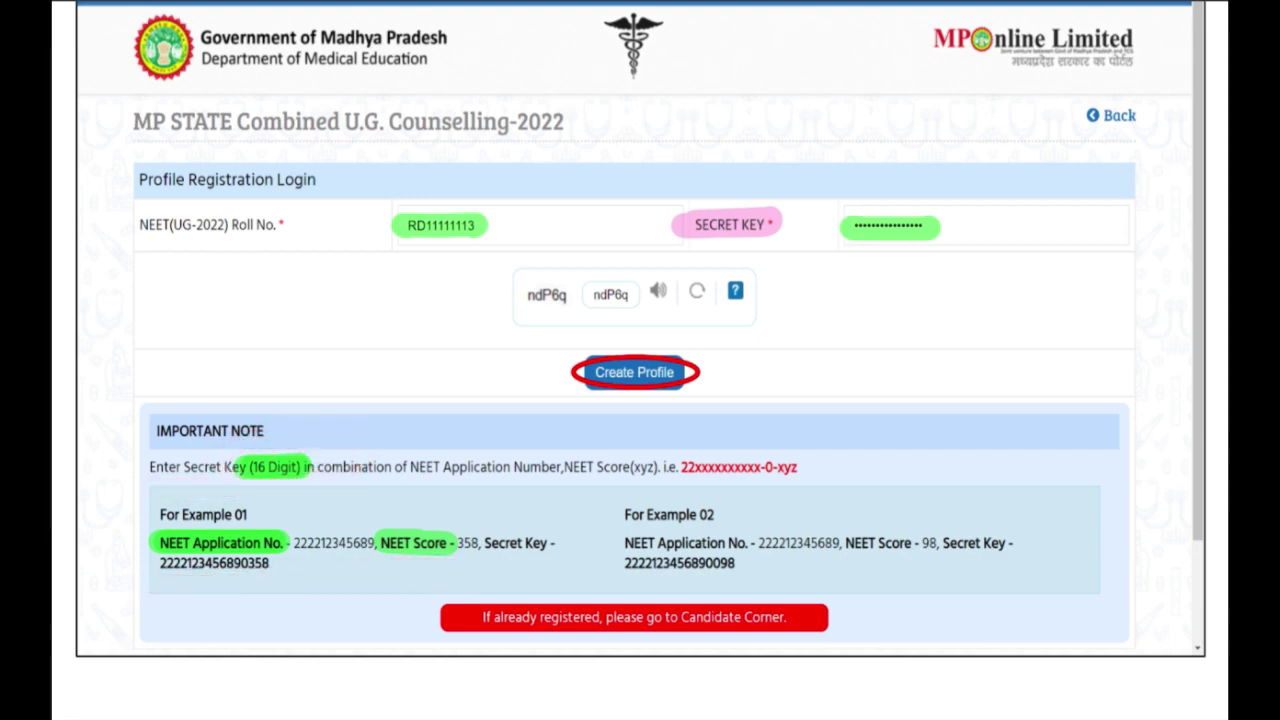
scroll(634, 372, "down", 1)
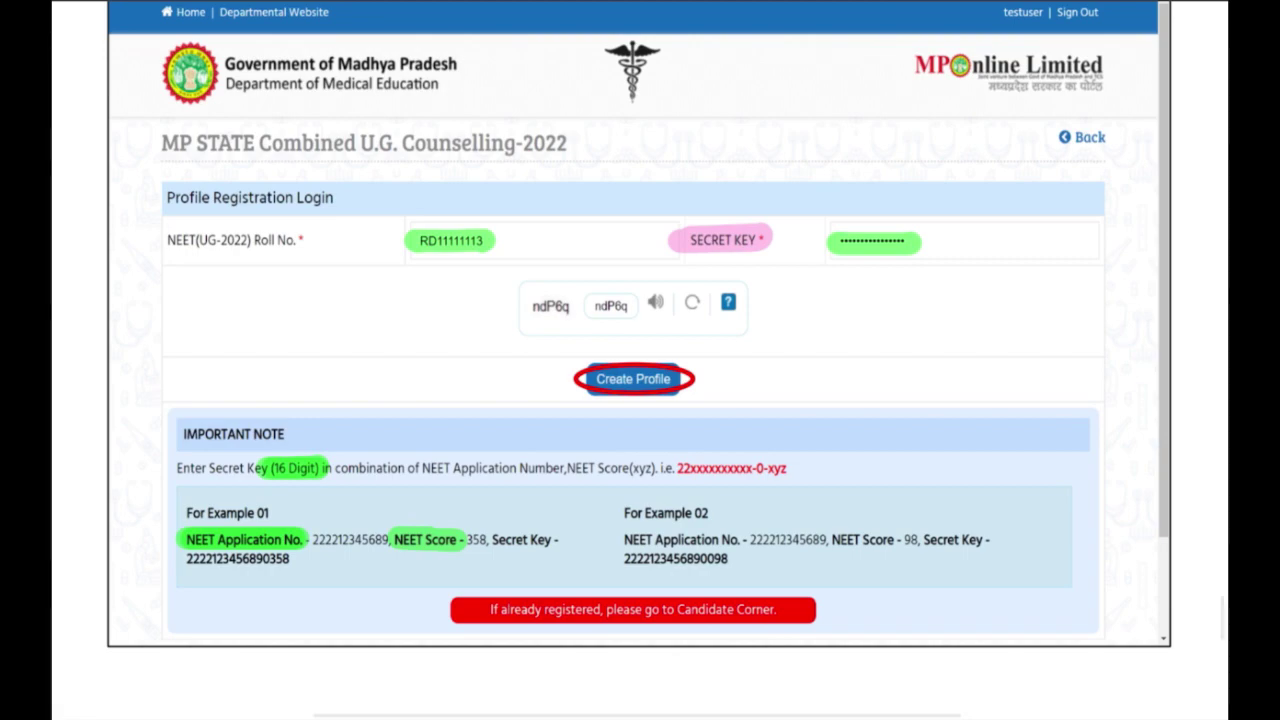
scroll(640, 360, "up", 2)
scroll(640, 360, "down", 10)
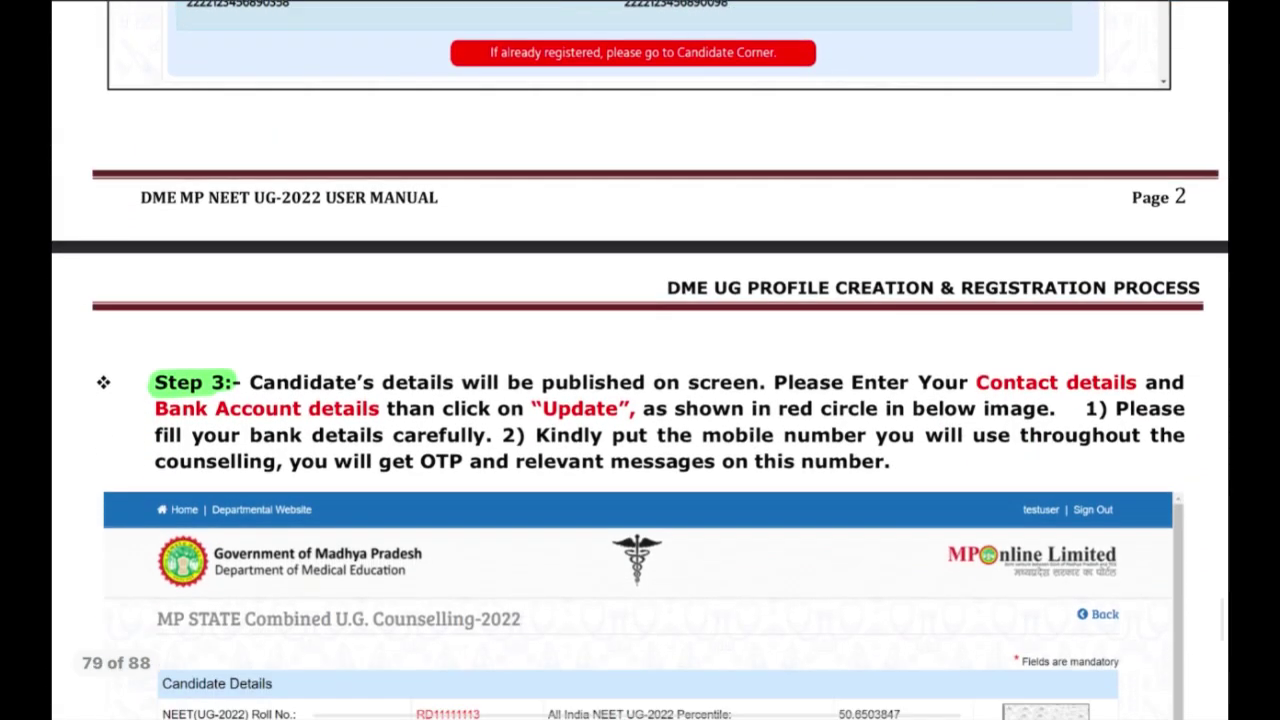
scroll(640, 360, "down", 2)
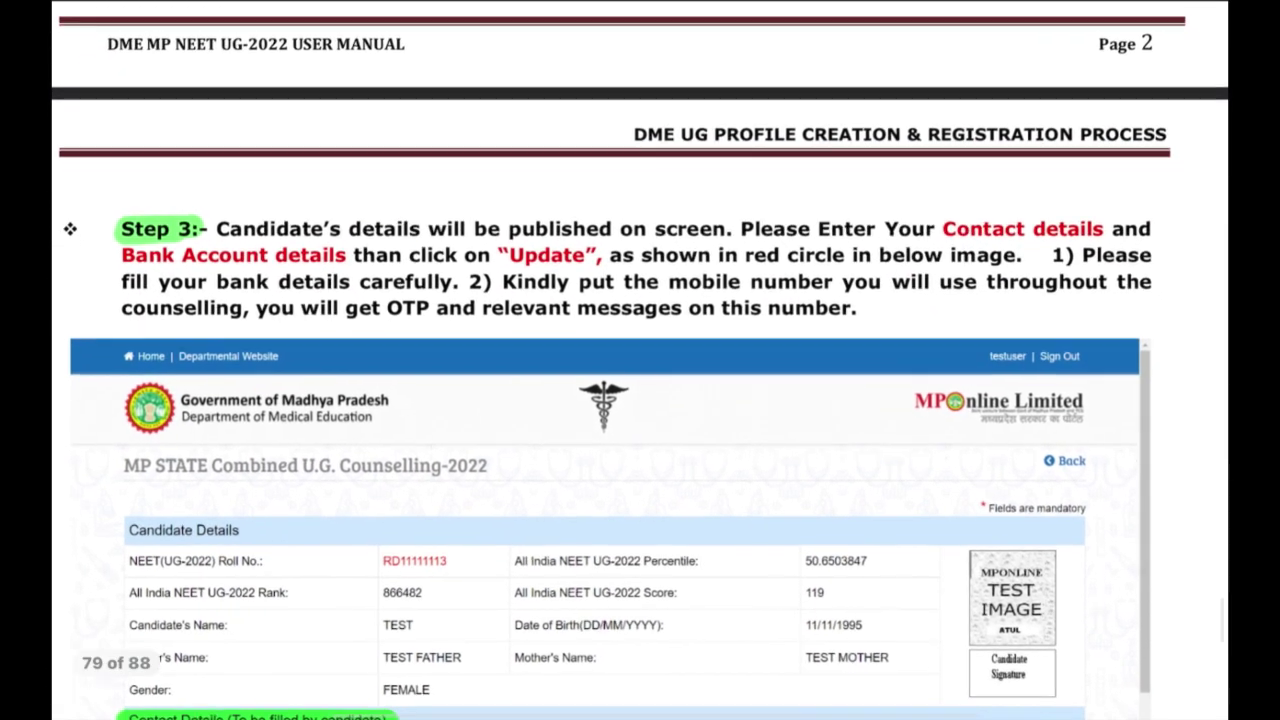
scroll(640, 360, "up", 8)
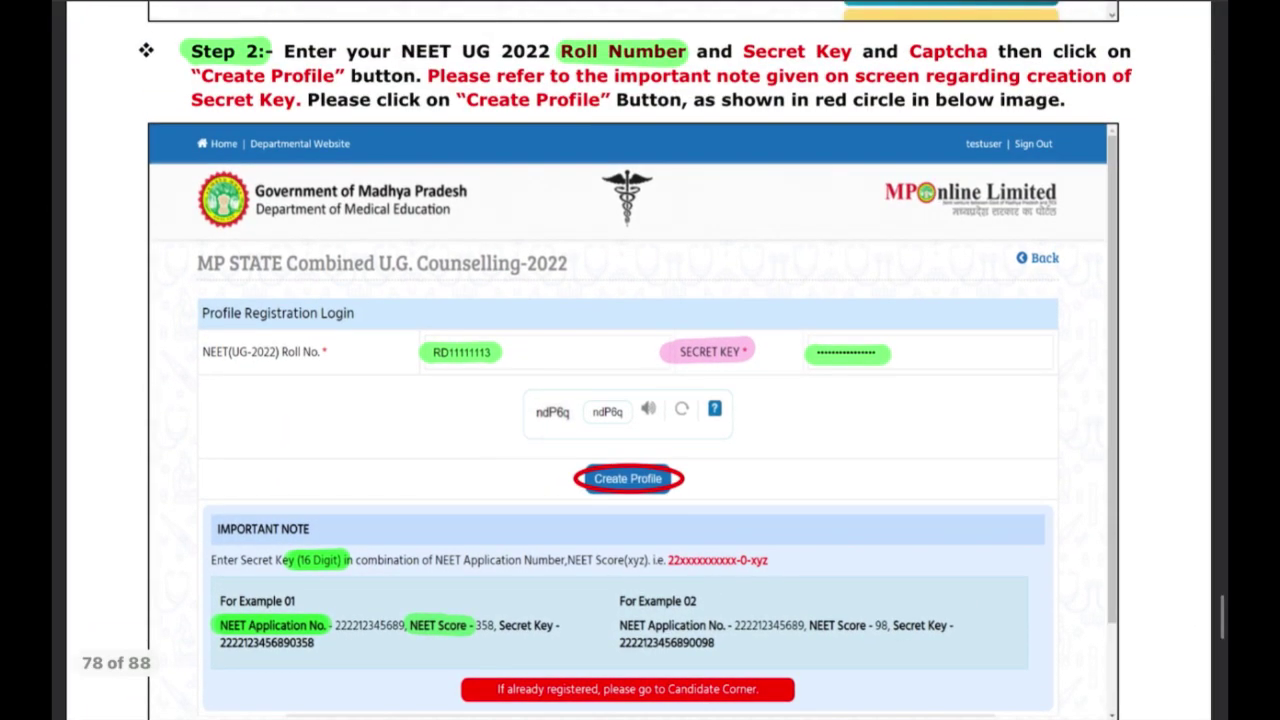
Go to Step 3 of the manual and read its instructions above the Candidate Details form.
scroll(640, 360, "down", 10)
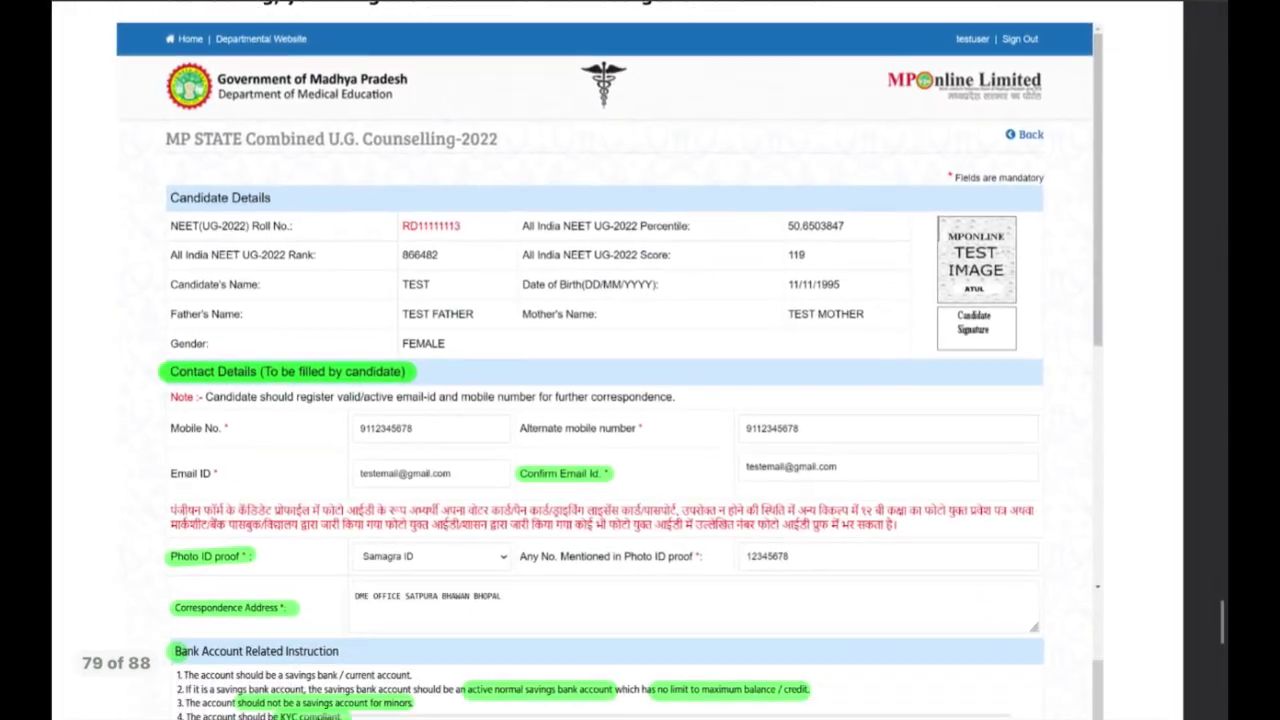
scroll(640, 360, "up", 2)
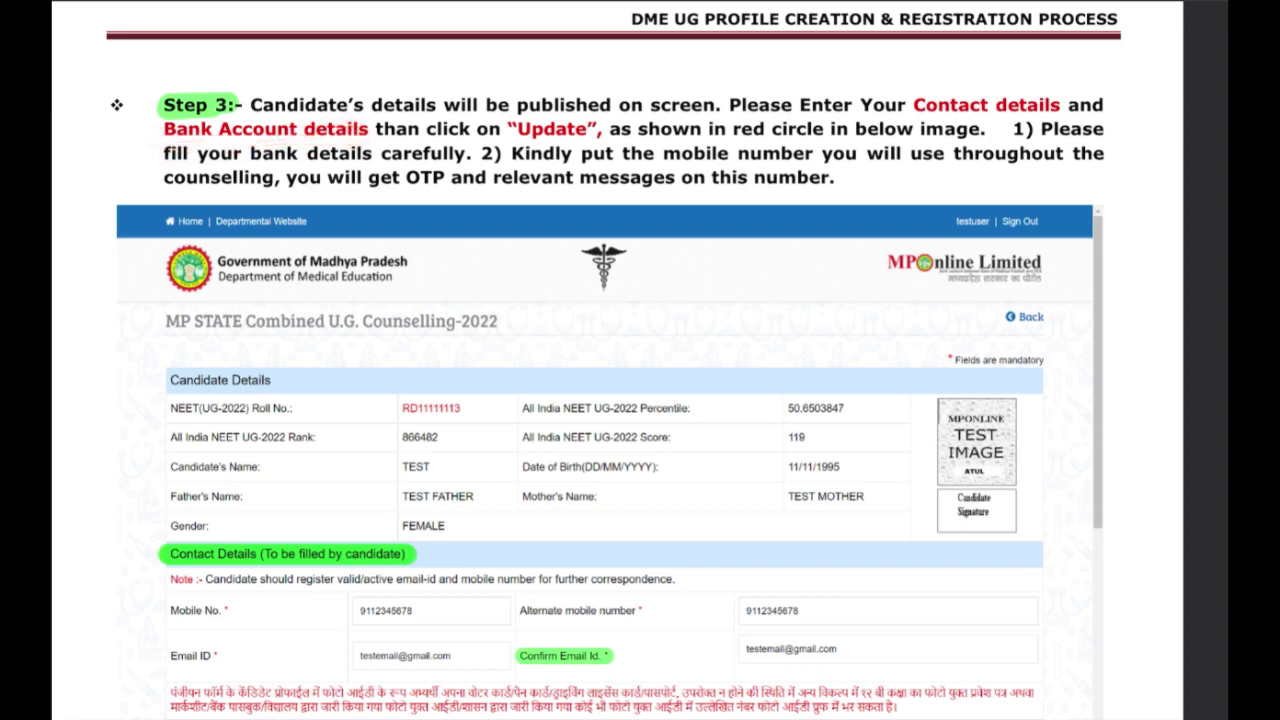
scroll(640, 360, "down", 1)
scroll(640, 400, "down", 2)
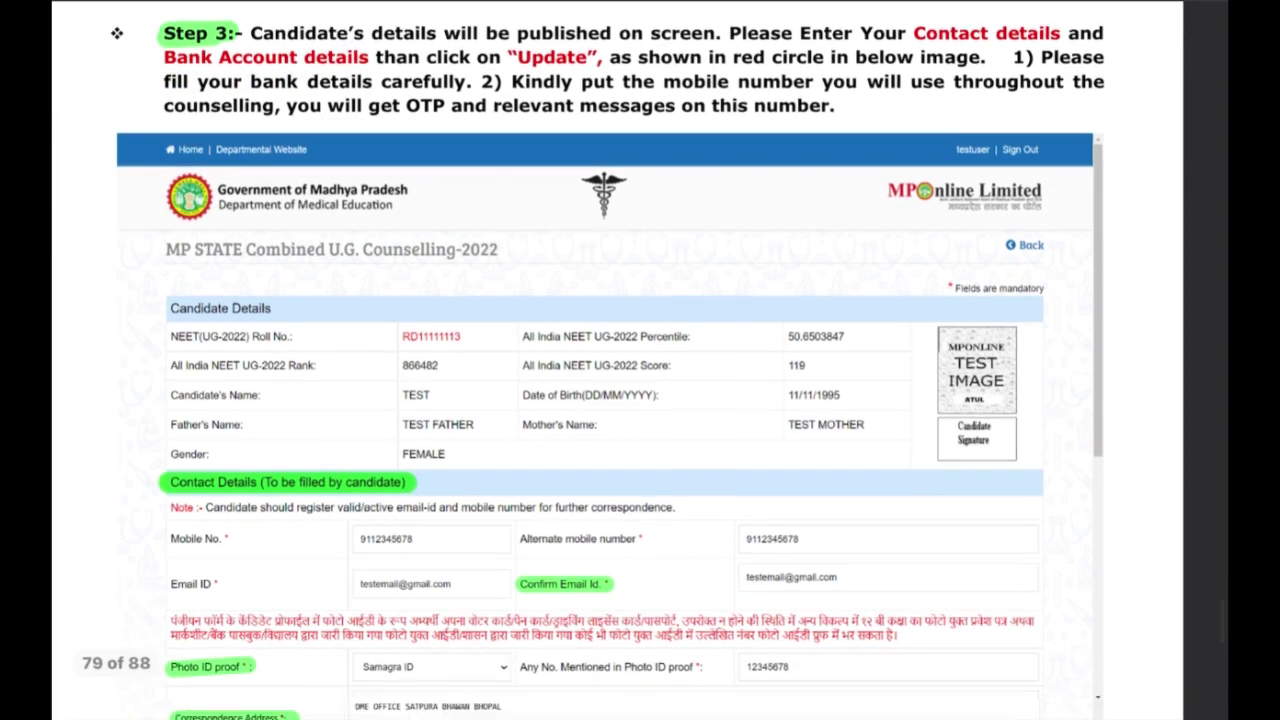
scroll(640, 400, "up", 1)
scroll(640, 400, "up", 1)
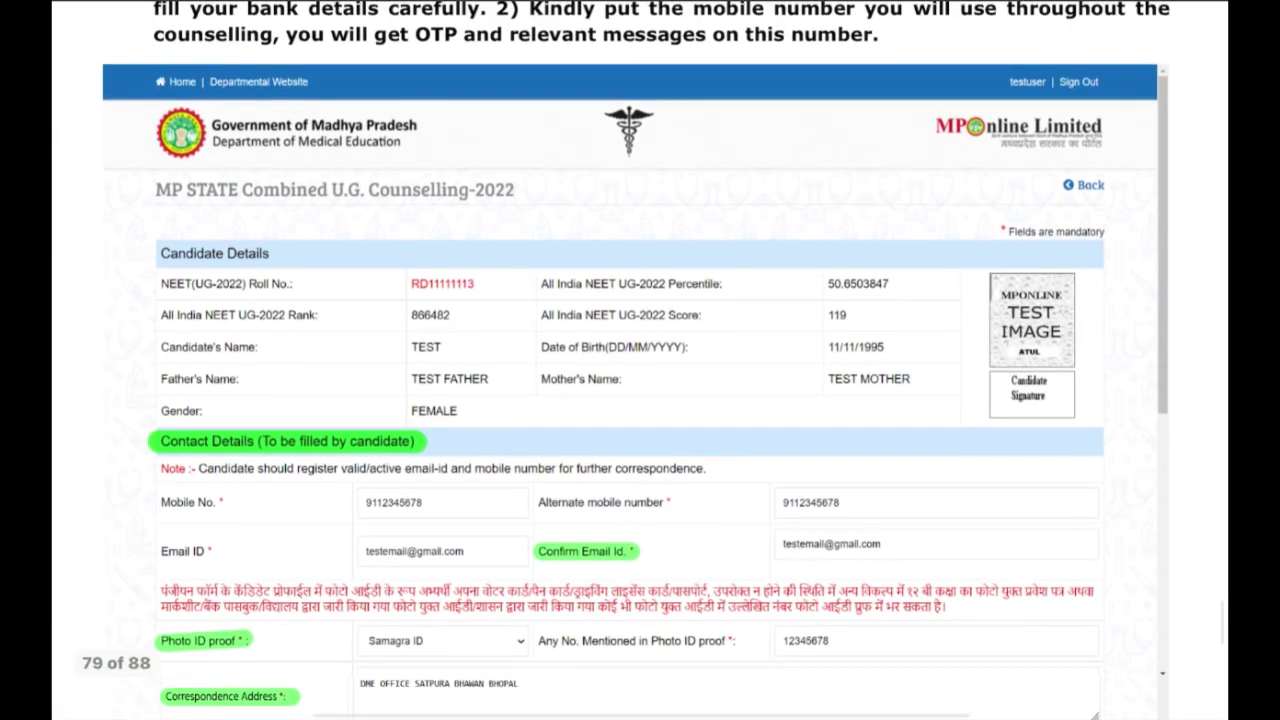
scroll(613, 424, "up", 2)
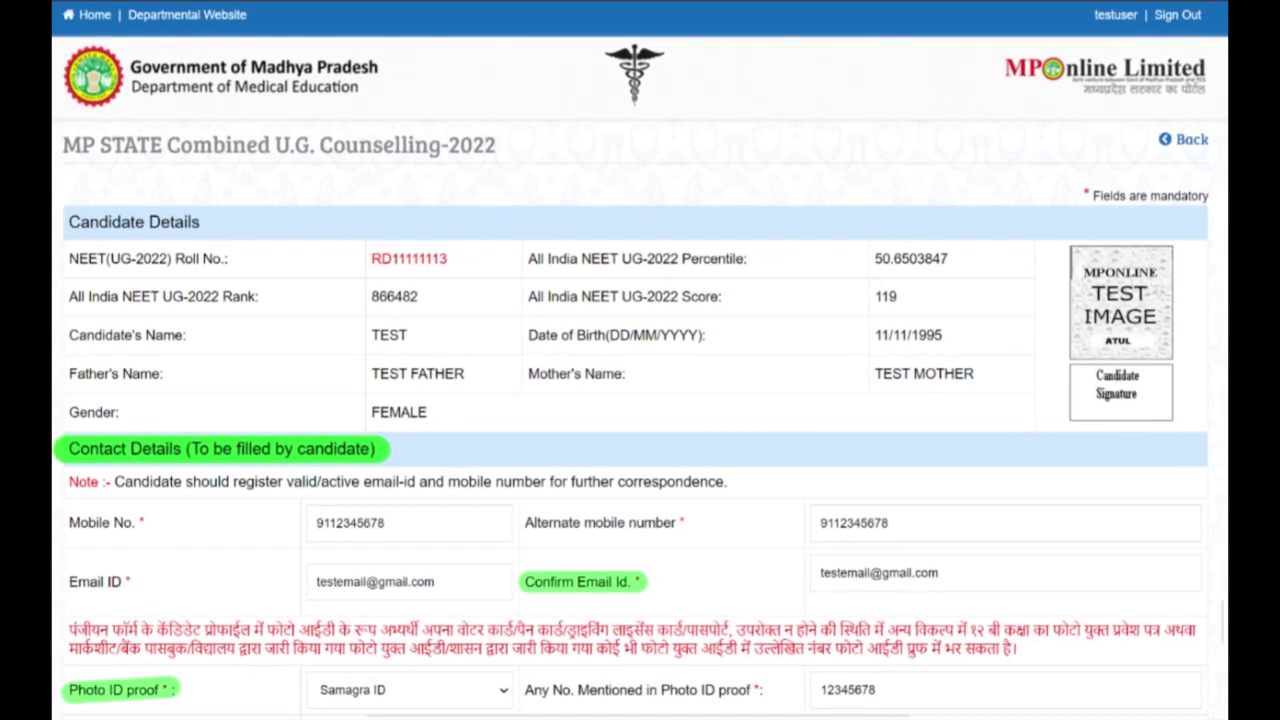
Point out the Candidate Details entries with the laser pointer, from roll number and rank to the candidate's photo and signature.
scroll(640, 400, "left", 1)
left_click_drag(307, 258, 380, 222)
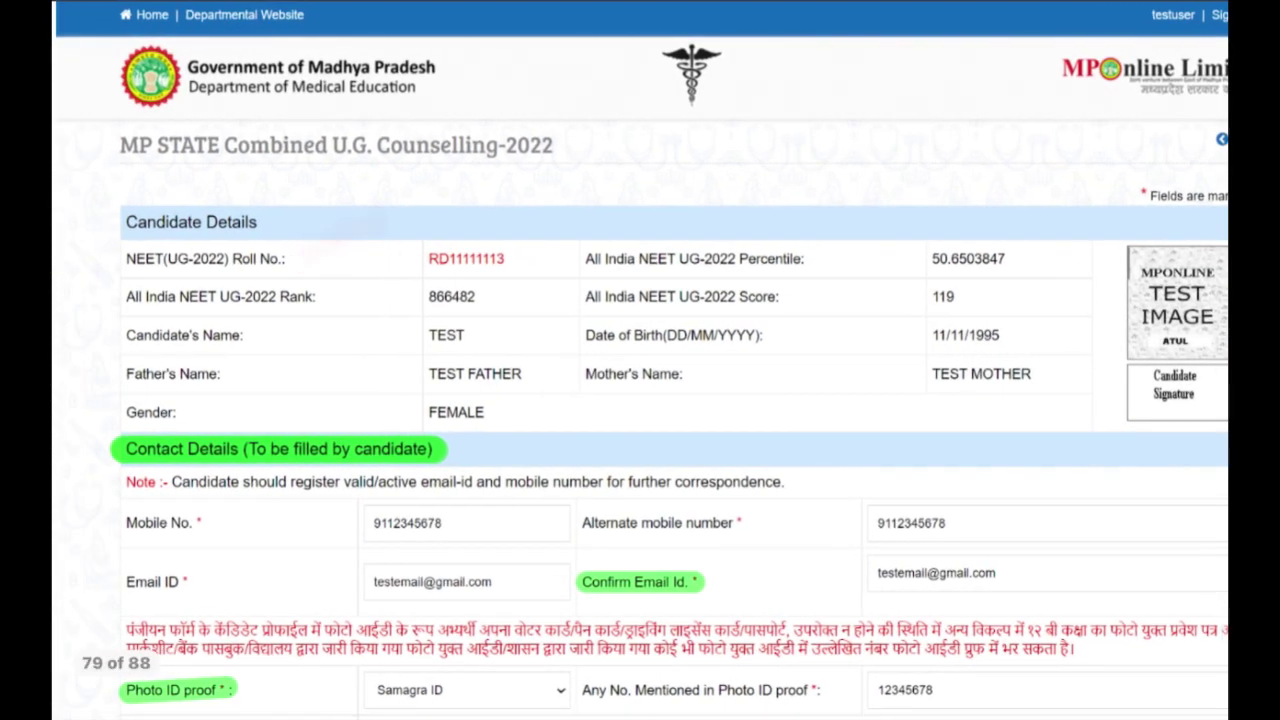
left_click_drag(278, 342, 358, 308)
left_click_drag(268, 384, 360, 348)
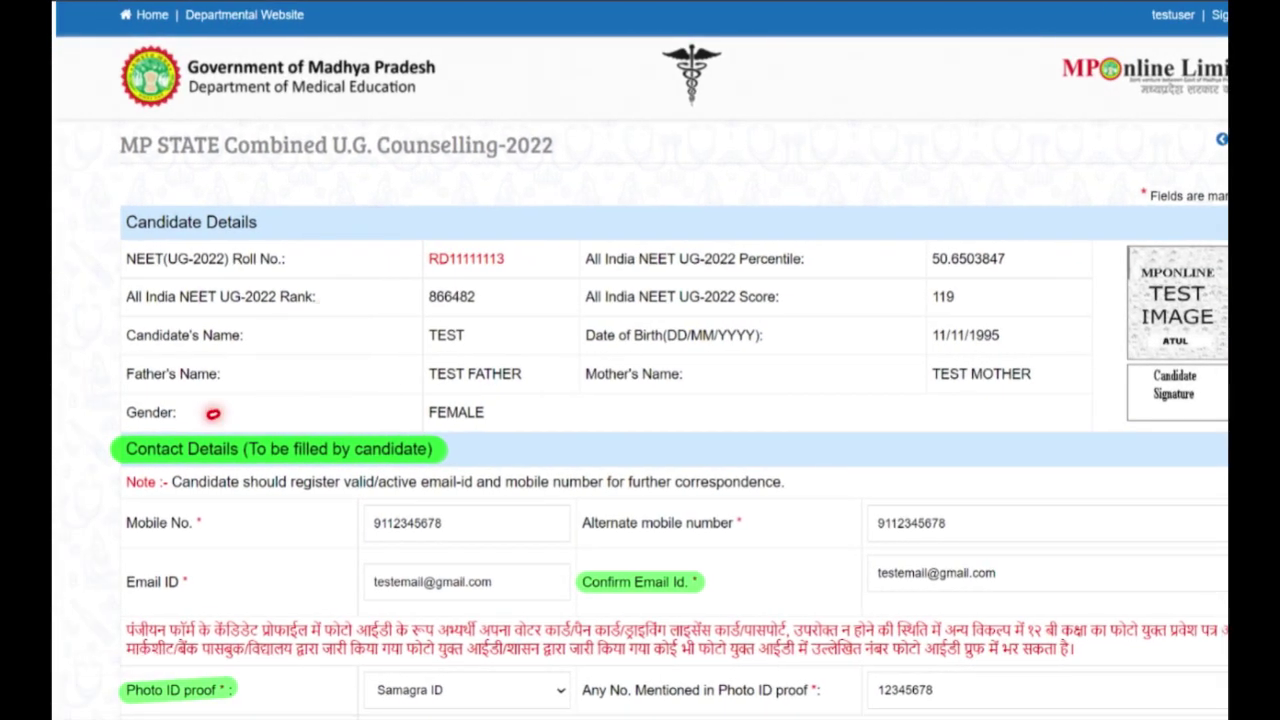
left_click_drag(210, 416, 272, 402)
left_click_drag(552, 280, 722, 266)
left_click_drag(682, 320, 776, 296)
mouse_move(566, 331)
left_mouse_down()
mouse_move(580, 392)
mouse_move(592, 358)
left_mouse_up()
scroll(640, 360, "right", 1)
mouse_move(1148, 302)
left_mouse_down()
mouse_move(1038, 438)
mouse_move(1058, 252)
left_mouse_up()
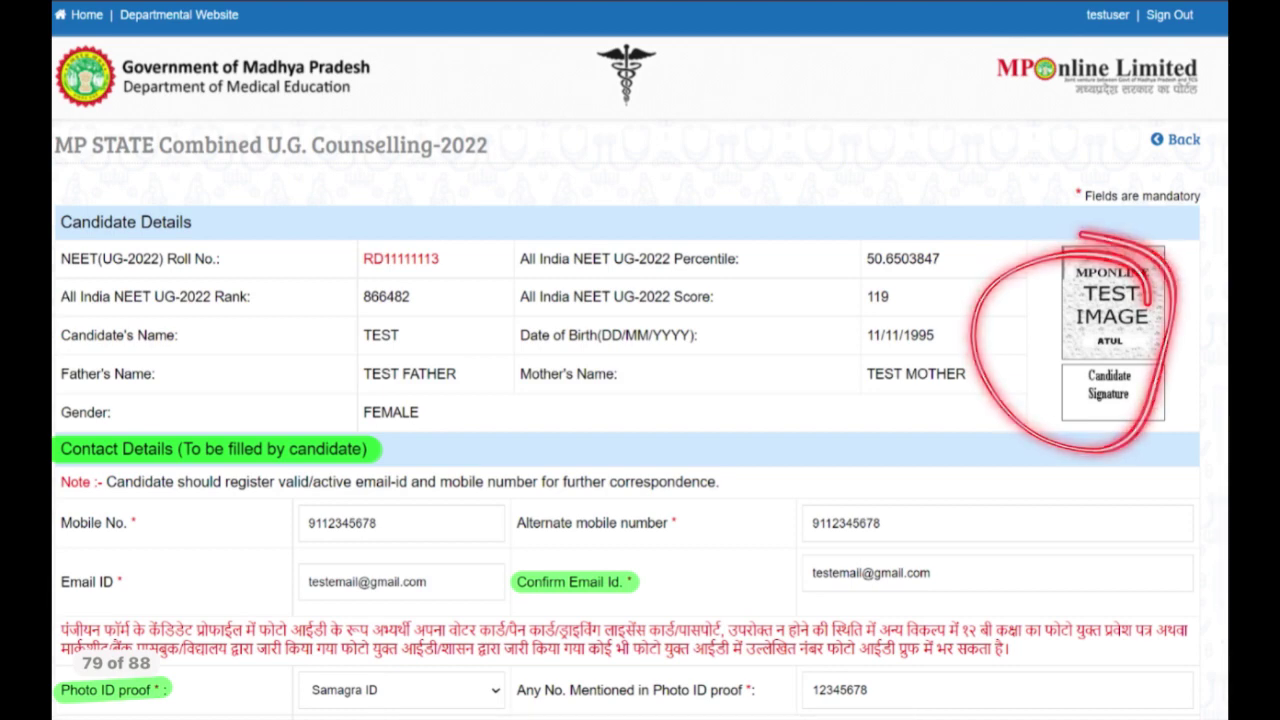
Point out the Contact Details section with the laser pointer, underlining the alternate mobile number label and circling its field.
scroll(640, 360, "down", 1)
scroll(640, 400, "down", 2)
scroll(640, 360, "down", 1)
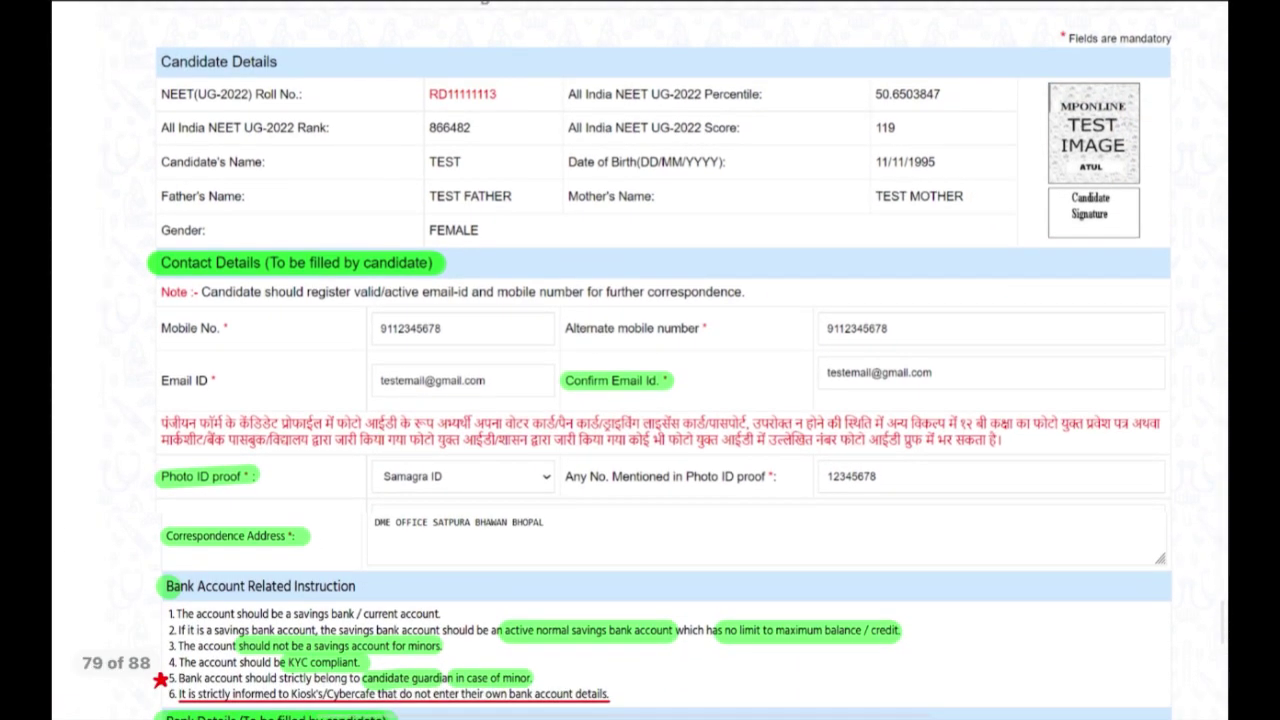
left_click_drag(92, 248, 220, 205)
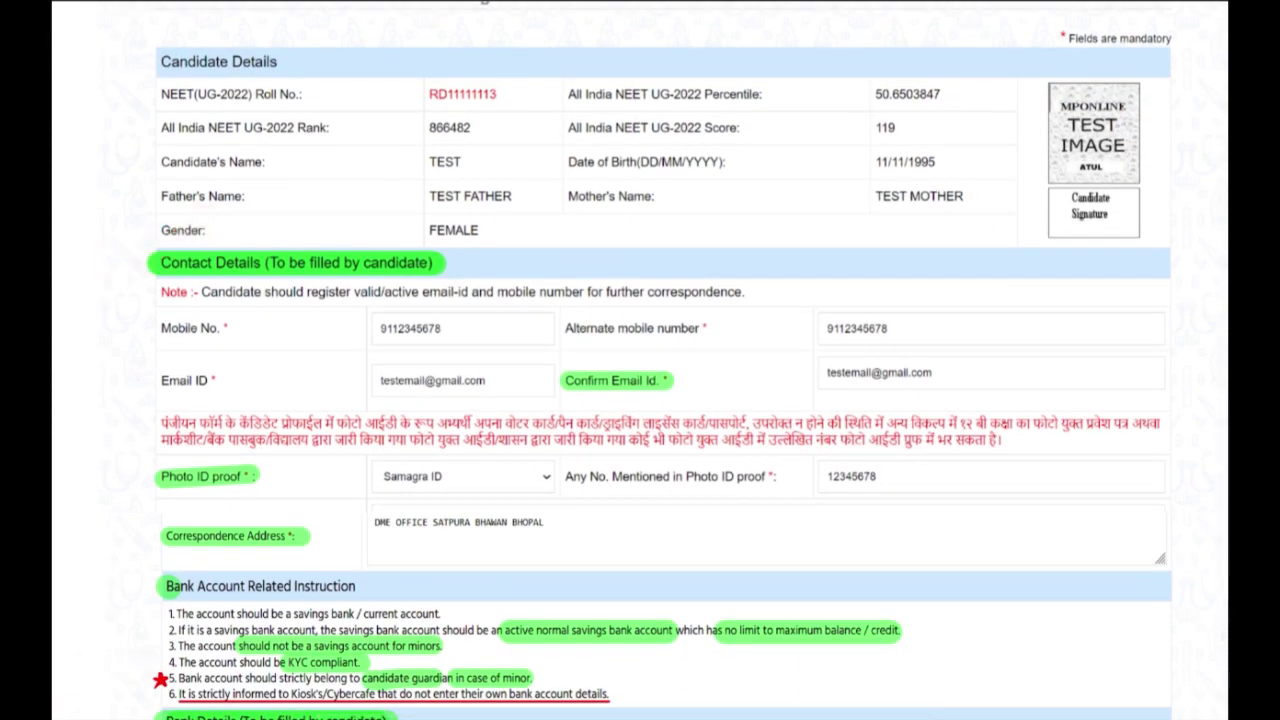
scroll(640, 360, "down", 2)
scroll(640, 360, "up", 1)
left_click_drag(135, 290, 740, 294)
left_click_drag(859, 256, 880, 252)
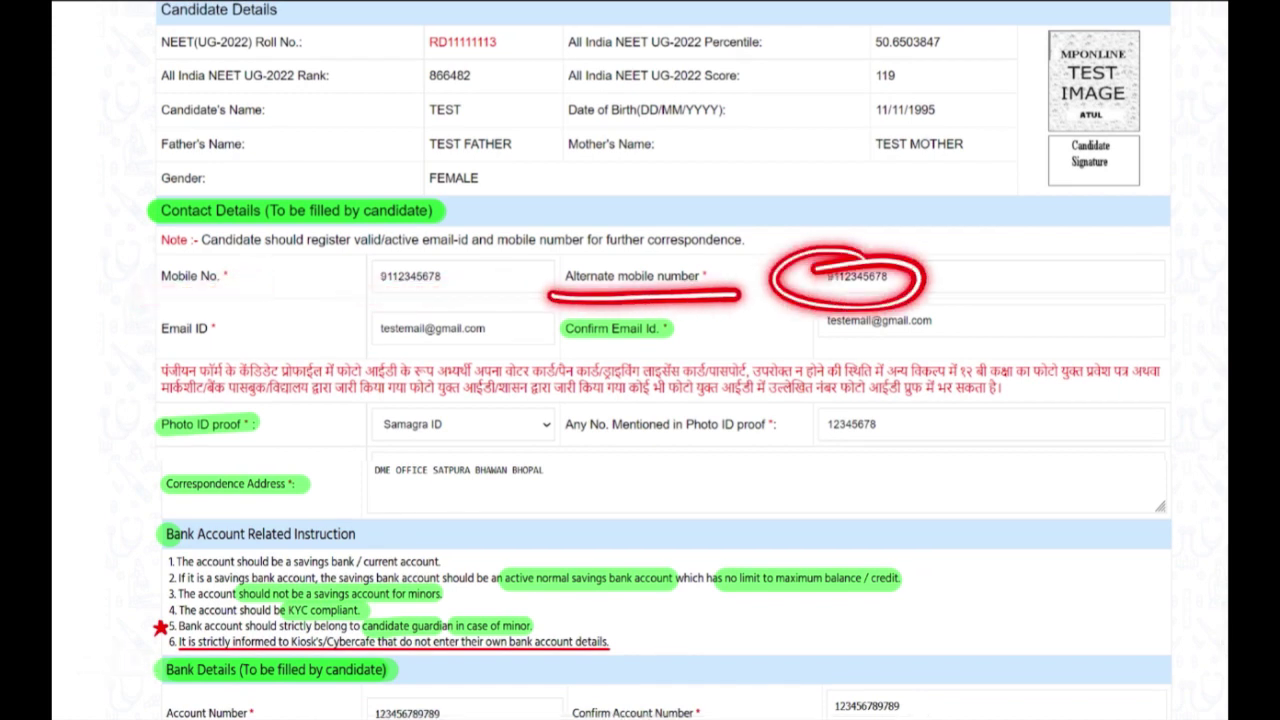
left_click_drag(650, 298, 730, 292)
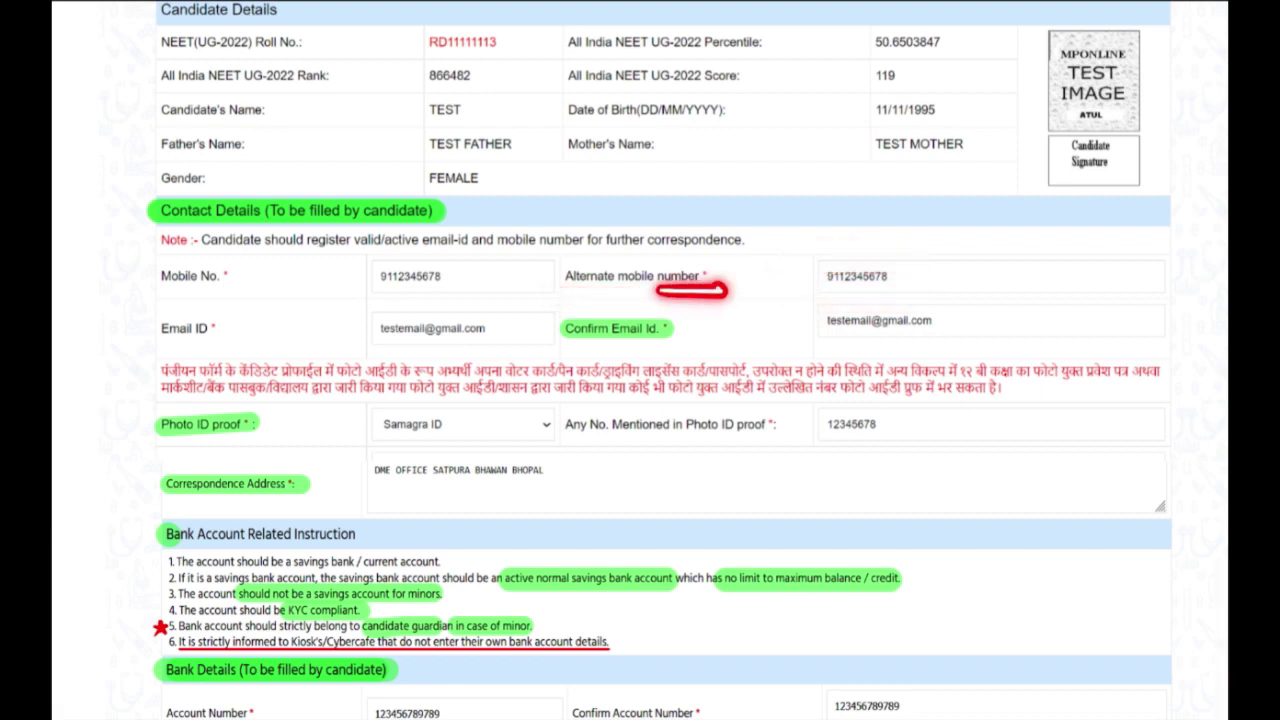
Point out the Email ID and Confirm Email Id entries in Contact Details with the laser pointer.
left_click_drag(212, 316, 232, 312)
left_click_drag(345, 346, 710, 344)
scroll(640, 400, "down", 1)
scroll(640, 400, "down", 1)
Point out the photo ID proof type Samagra ID with the laser pointer and circle the photo ID number field.
left_click_drag(116, 390, 300, 364)
scroll(466, 384, "up", 1)
mouse_move(460, 312)
left_mouse_down()
mouse_move(482, 326)
mouse_move(394, 304)
left_mouse_up()
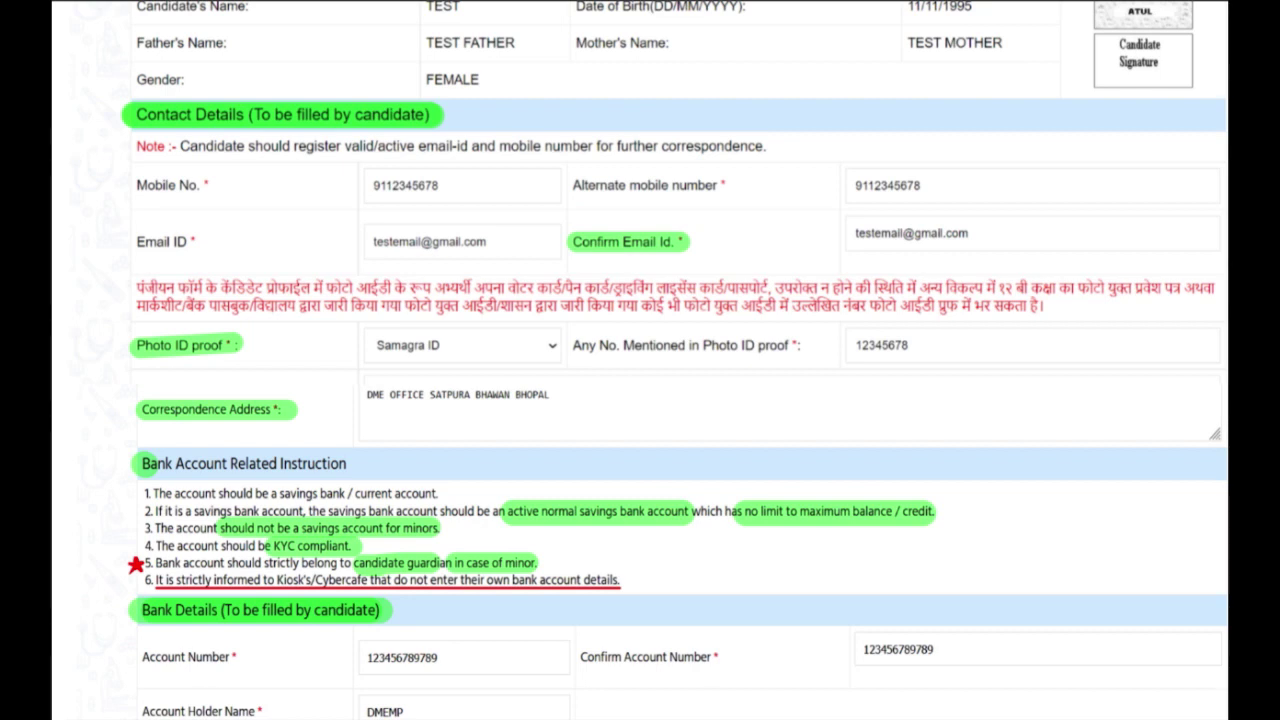
mouse_move(232, 324)
left_mouse_down()
mouse_move(186, 322)
mouse_move(250, 330)
left_mouse_up()
left_click_drag(338, 372, 510, 348)
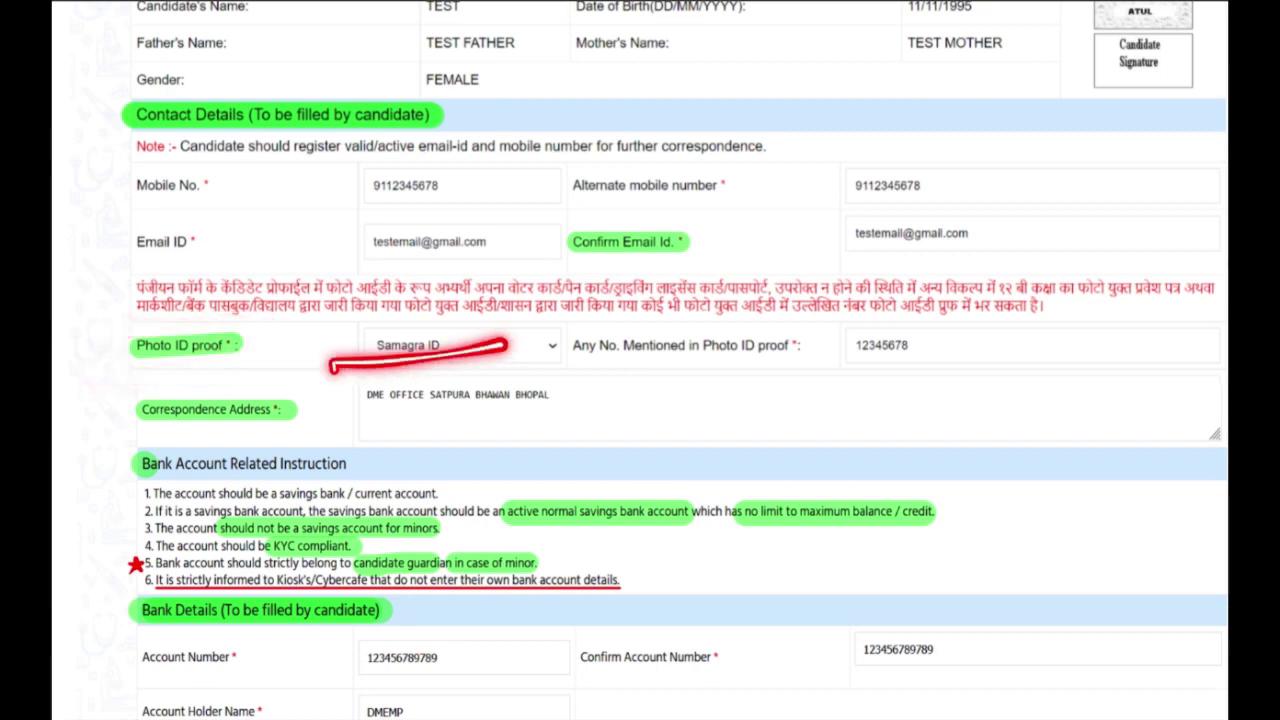
left_click_drag(955, 318, 968, 380)
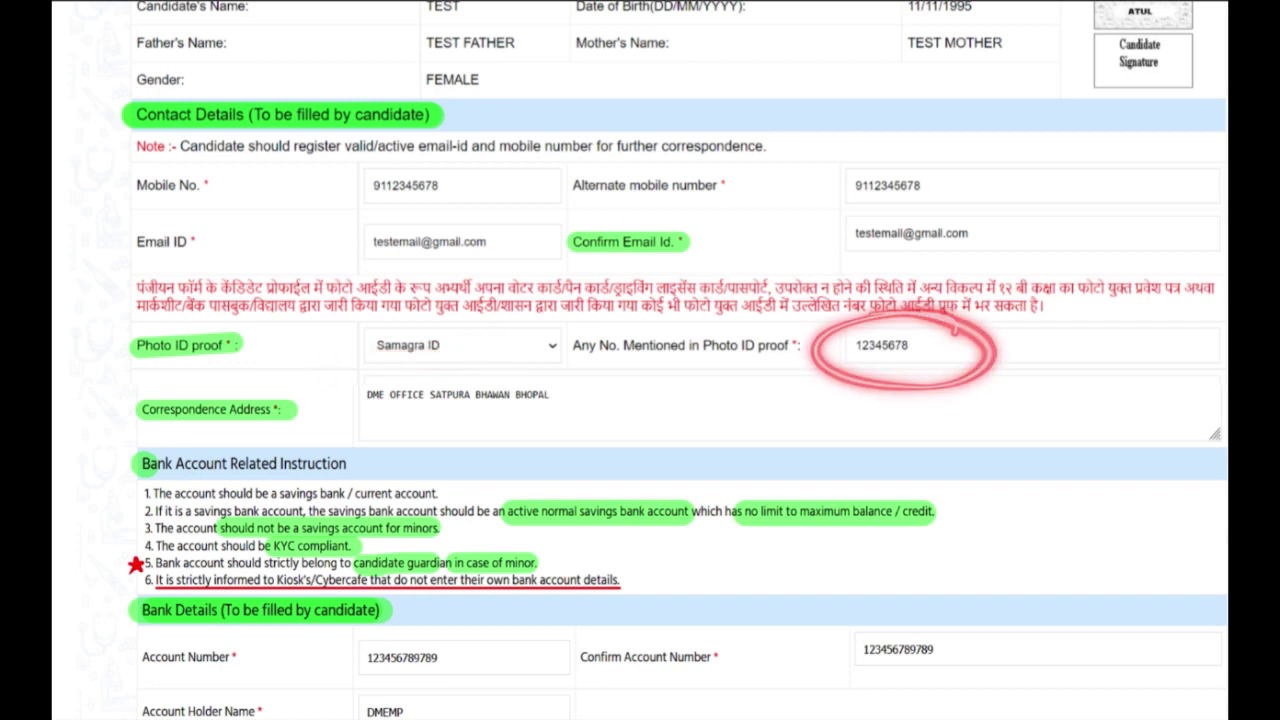
Underline the Correspondence Address label and its sample address with the laser pointer.
mouse_move(120, 430)
left_mouse_down()
mouse_move(157, 424)
mouse_move(185, 380)
left_mouse_up()
left_click_drag(366, 420, 586, 404)
left_click_drag(102, 405, 190, 391)
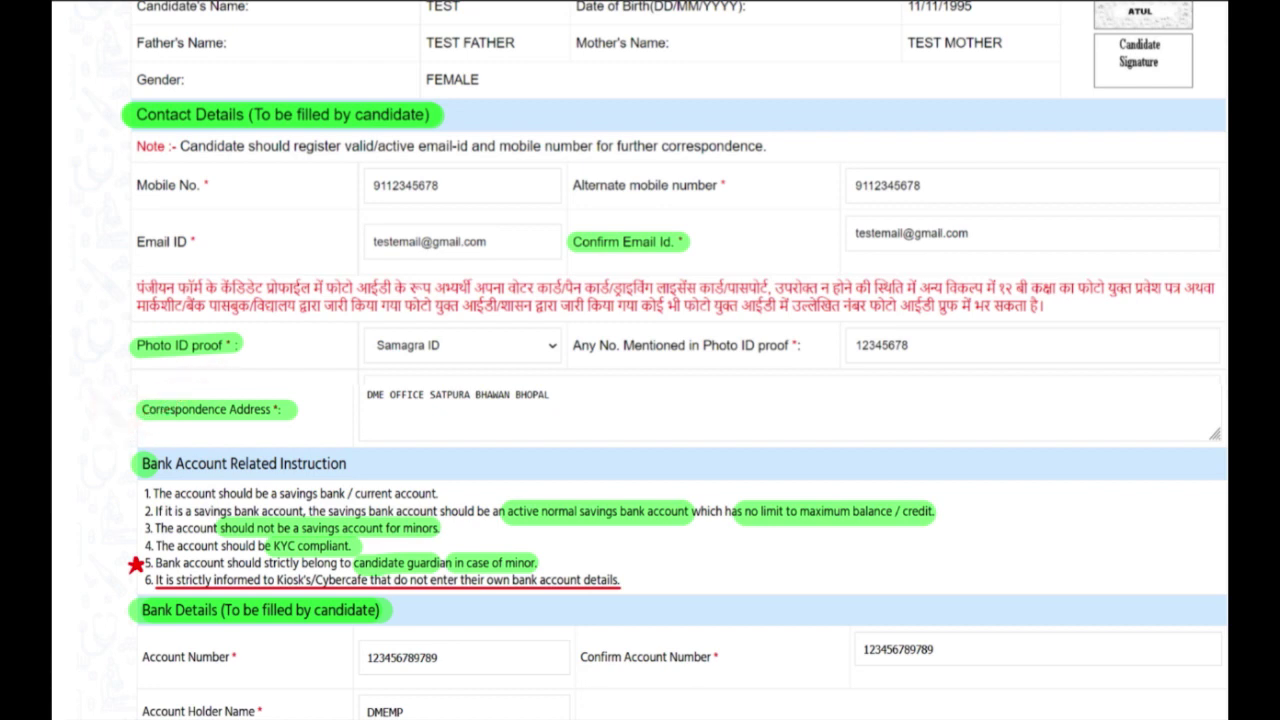
left_click_drag(106, 430, 328, 418)
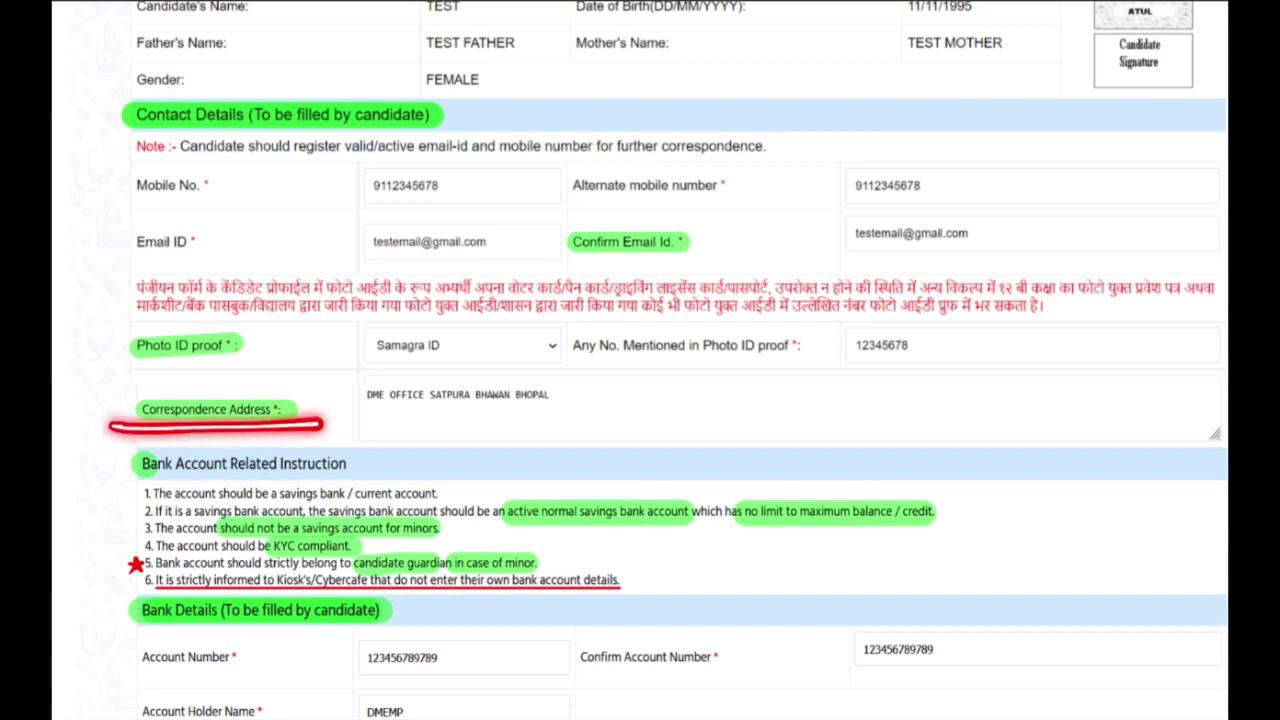
mouse_move(260, 386)
left_mouse_down()
mouse_move(318, 422)
mouse_move(574, 394)
left_mouse_up()
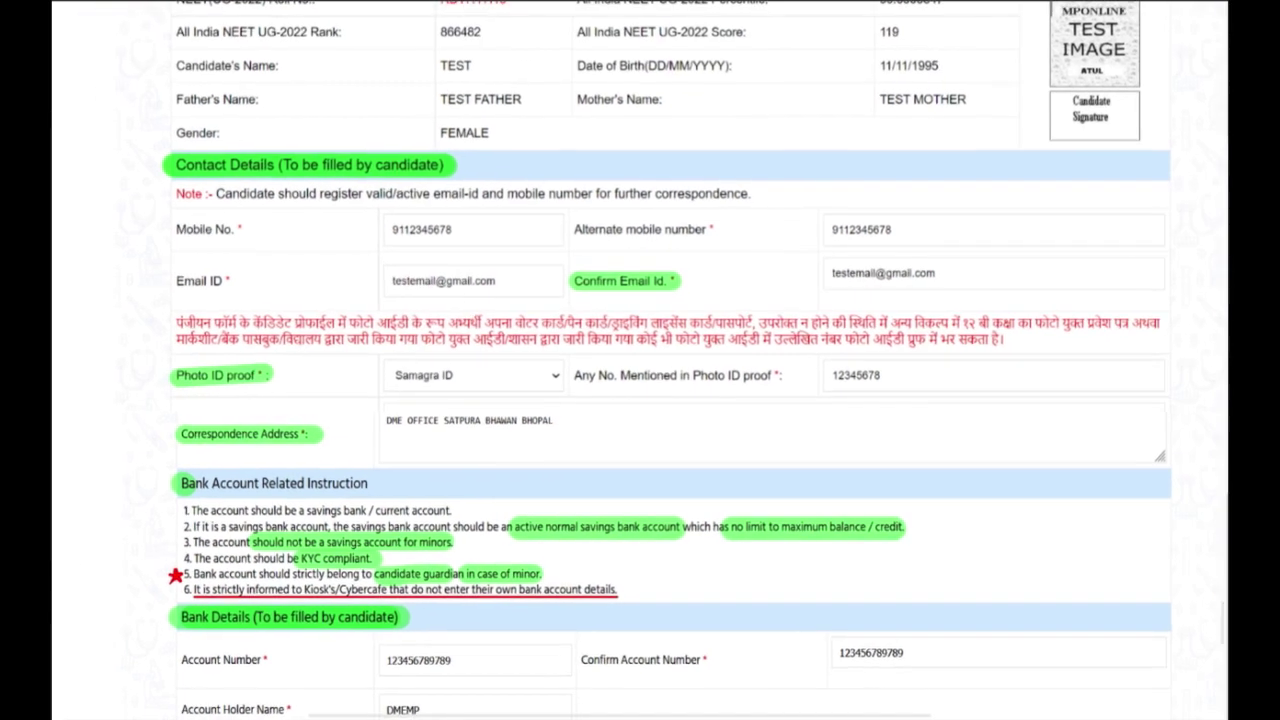
left_click_drag(126, 150, 286, 108)
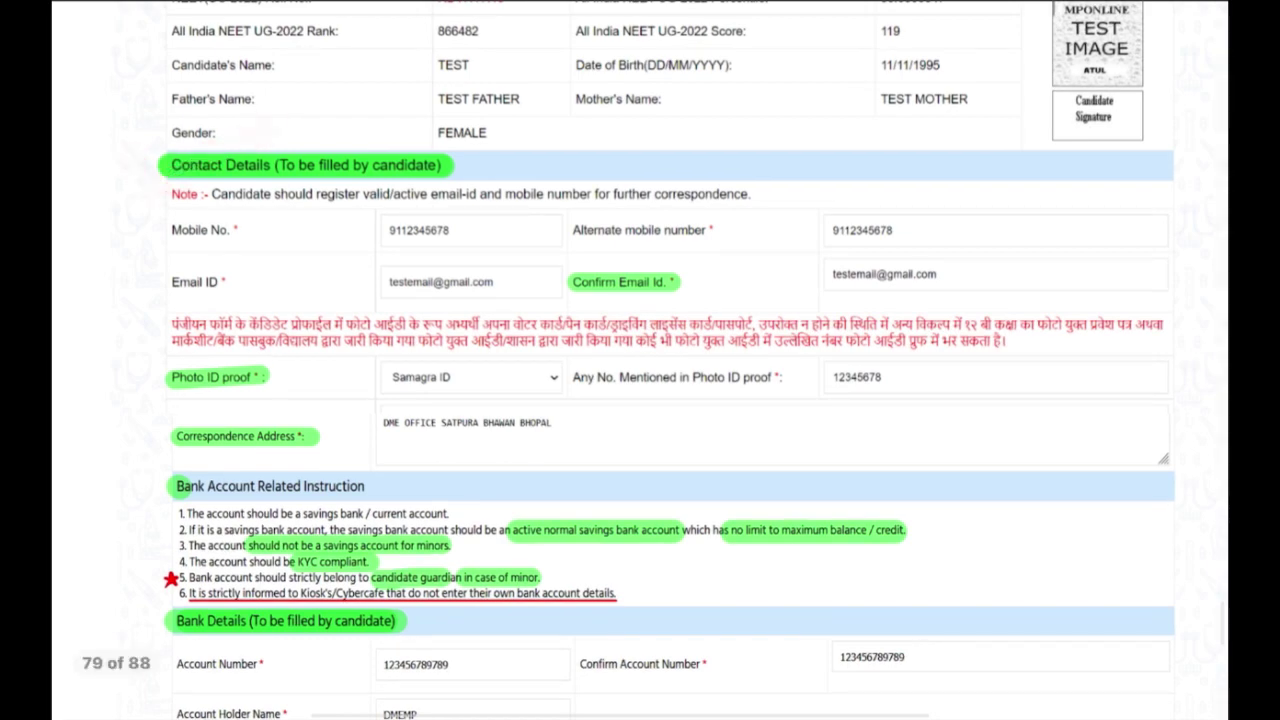
Point out the bank account instruction requiring an active normal savings account with no limit to maximum balance or credit.
scroll(640, 400, "down", 3)
scroll(670, 660, "up", 2)
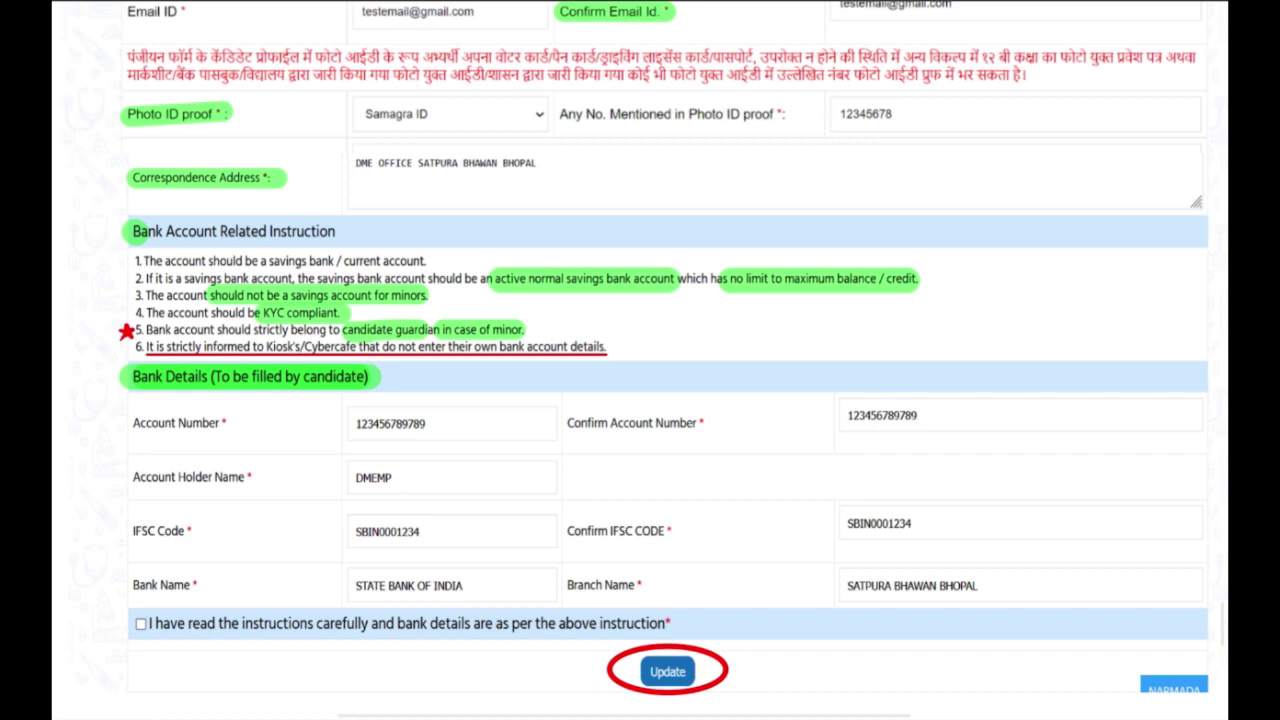
scroll(640, 360, "up", 1)
left_click_drag(435, 244, 535, 192)
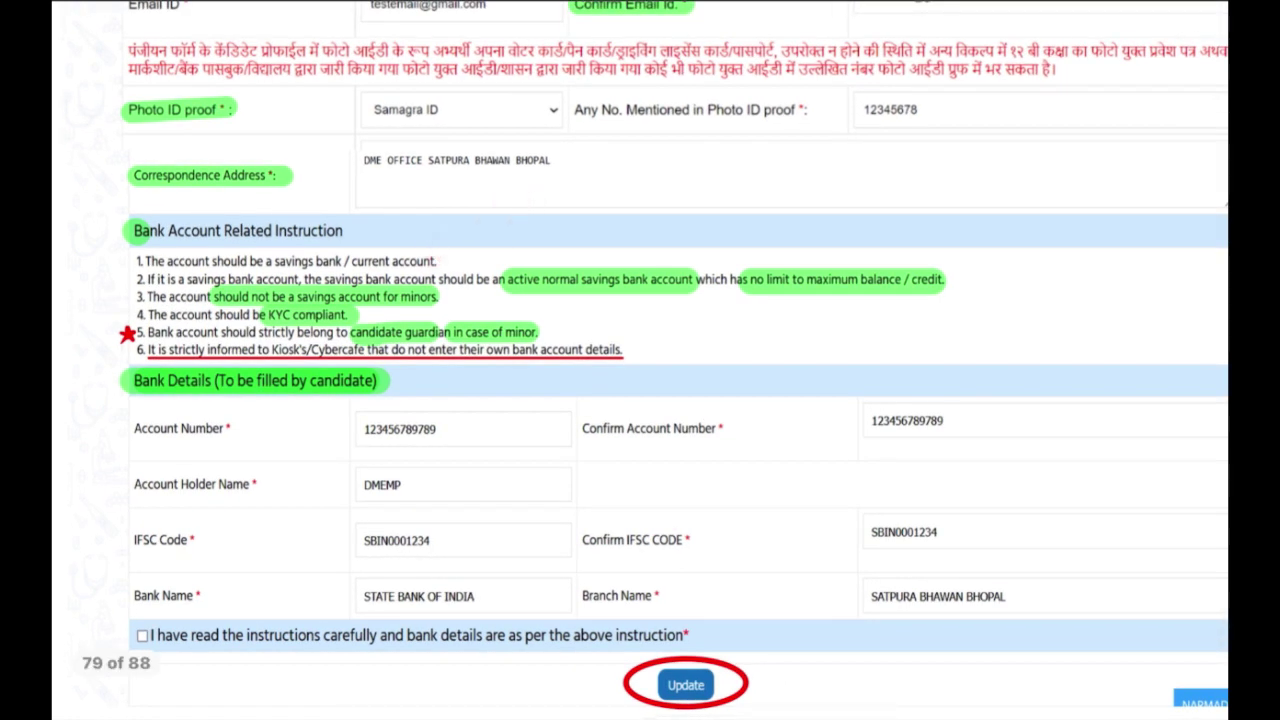
left_click_drag(617, 248, 740, 192)
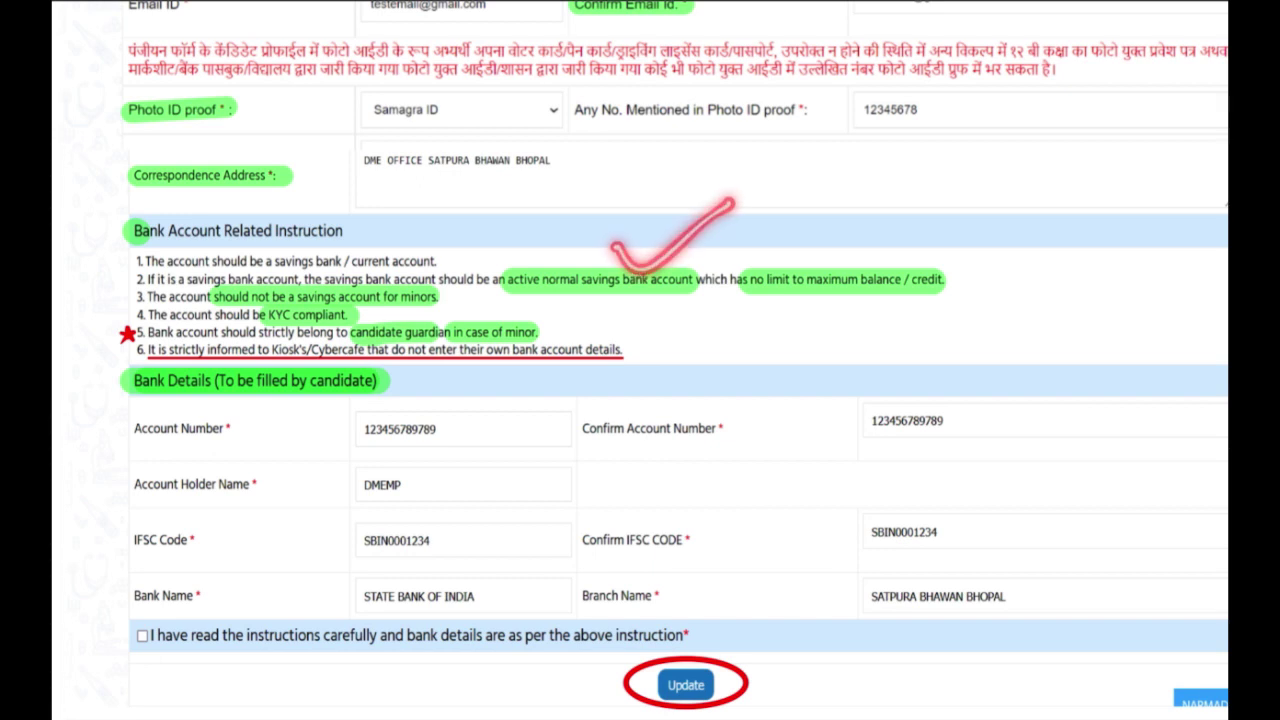
left_click_drag(714, 302, 958, 285)
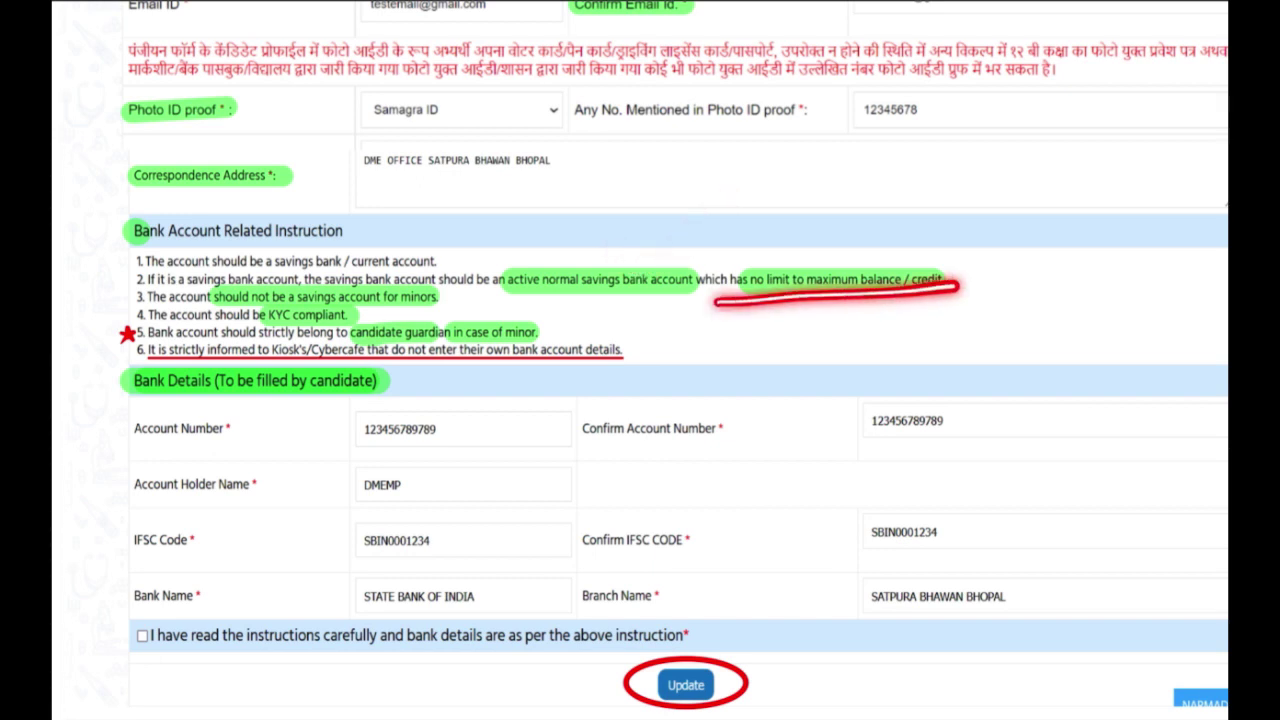
left_click_drag(712, 304, 930, 290)
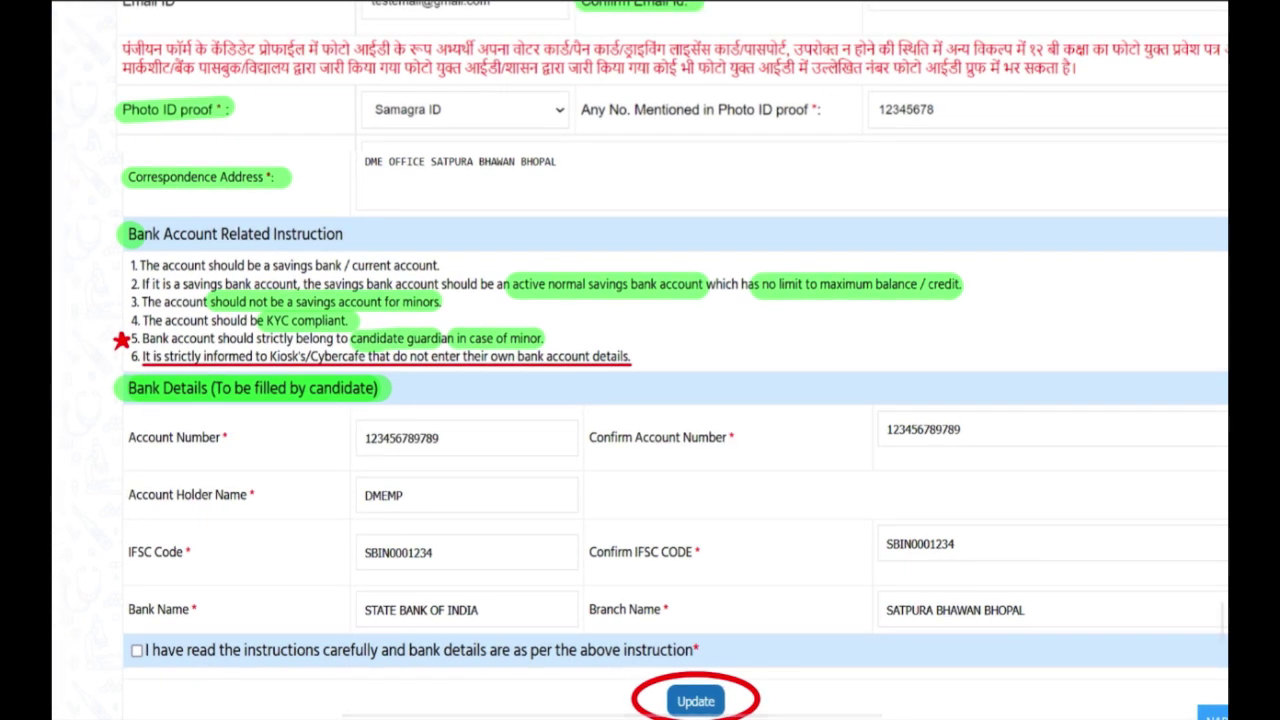
Point out the remaining bank account instructions on minors' accounts, KYC compliance and the candidate's guardian with the laser pointer.
left_click_drag(451, 301, 529, 250)
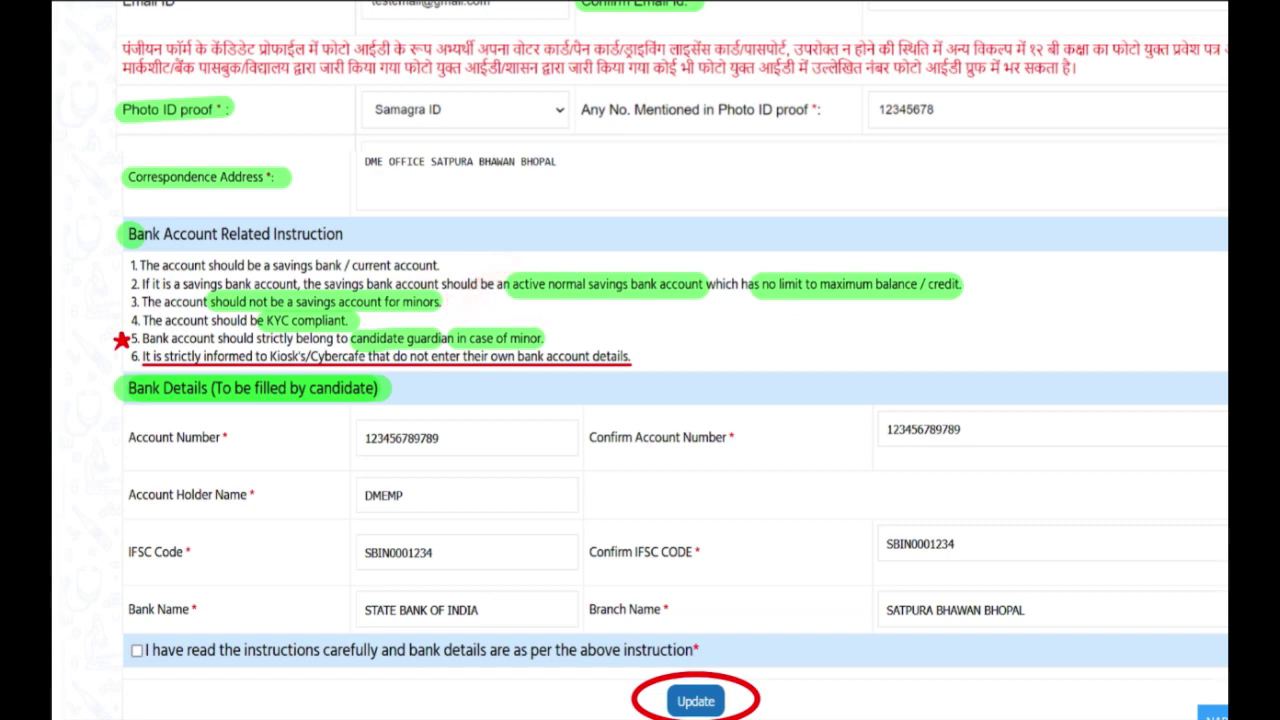
left_click_drag(368, 313, 490, 312)
left_click_drag(365, 318, 460, 262)
mouse_move(525, 318)
left_mouse_down()
mouse_move(480, 368)
mouse_move(560, 318)
left_mouse_up()
left_click_drag(175, 360, 398, 328)
left_click_drag(97, 338, 200, 289)
mouse_move(109, 373)
left_mouse_down()
mouse_move(575, 372)
mouse_move(680, 342)
mouse_move(475, 318)
mouse_move(105, 345)
mouse_move(110, 372)
left_mouse_up()
Underline the Account Number label and the account number and confirmation fields in Bank Details with the laser pointer.
left_click_drag(472, 422, 370, 397)
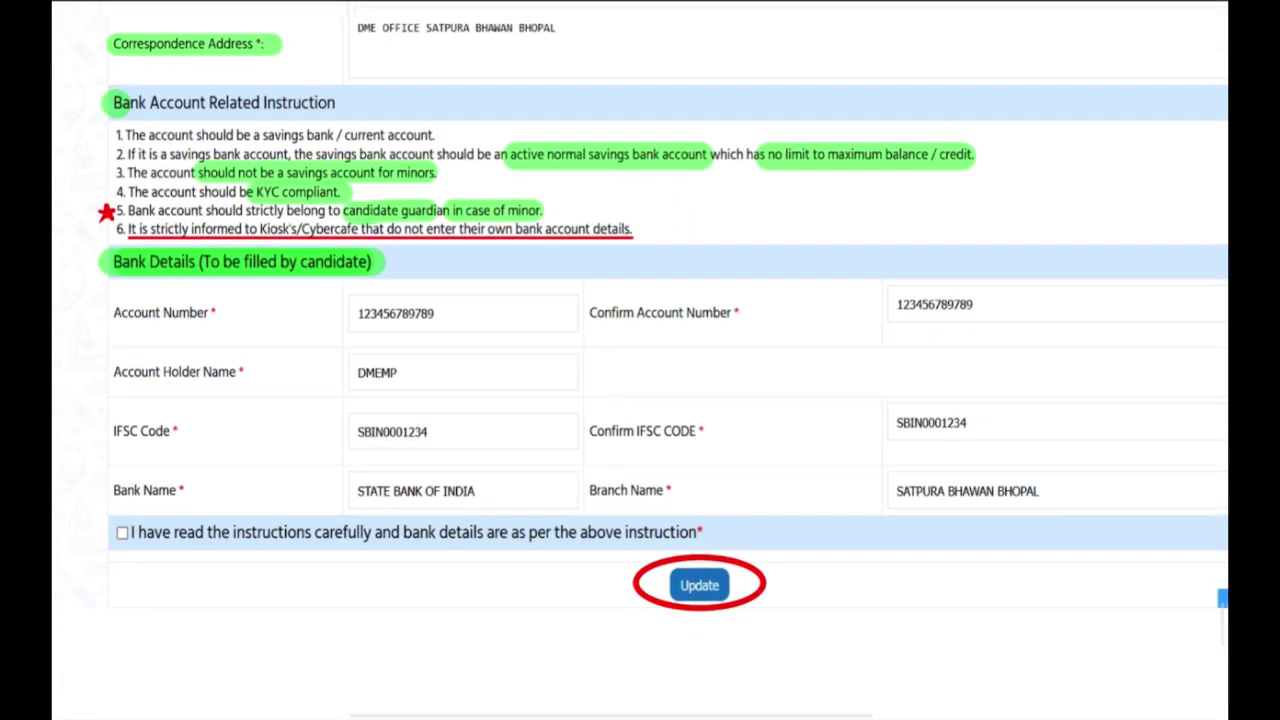
mouse_move(326, 105)
left_mouse_down()
mouse_move(128, 108)
mouse_move(290, 58)
left_mouse_up()
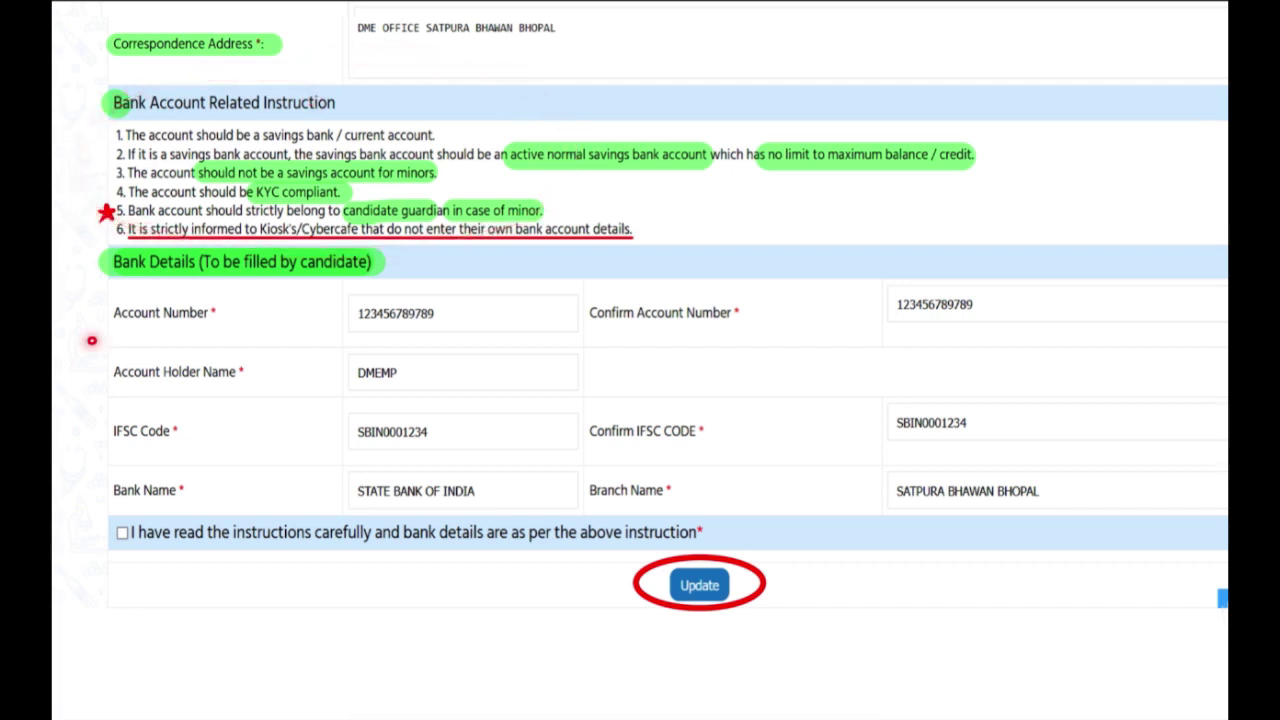
left_click_drag(89, 341, 240, 330)
left_click_drag(328, 340, 464, 328)
left_click_drag(876, 328, 1064, 318)
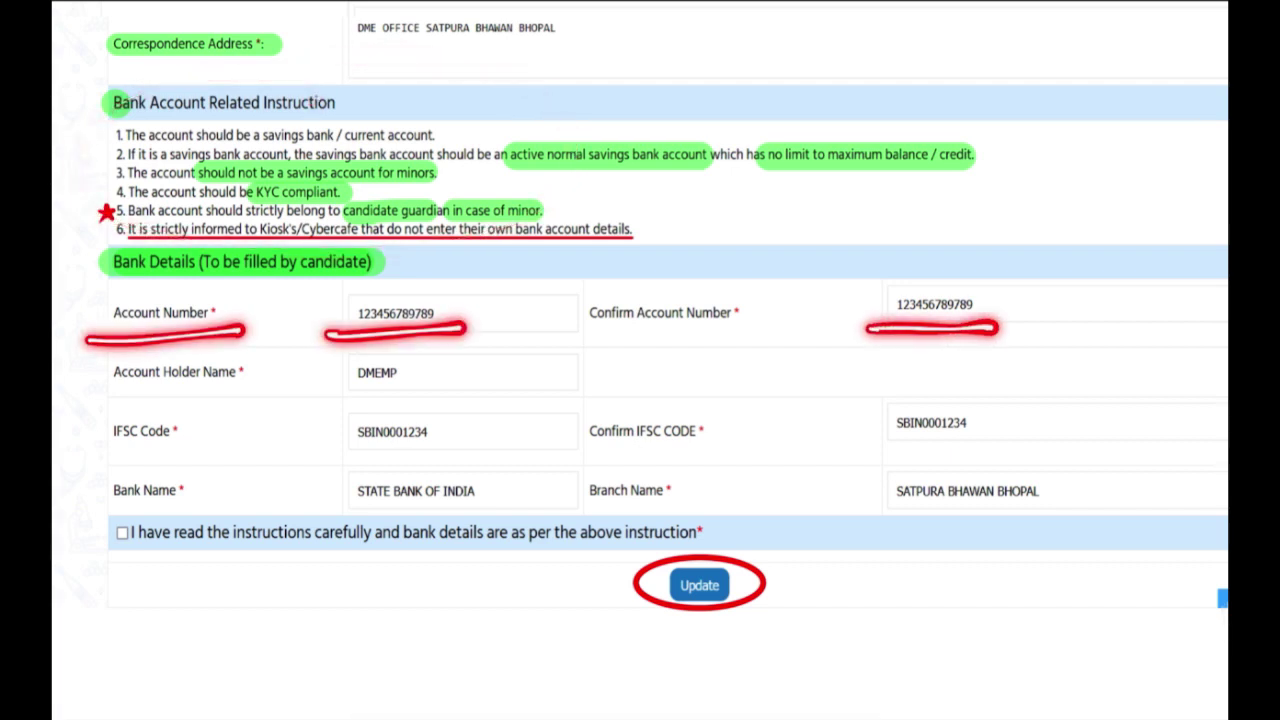
Point out the Account Holder Name, IFSC Code and Confirm IFSC CODE fields in Bank Details with the laser pointer.
left_click_drag(109, 397, 208, 397)
mouse_move(416, 364)
left_mouse_down()
mouse_move(378, 345)
mouse_move(314, 348)
left_mouse_up()
left_click_drag(100, 457, 200, 447)
left_click_drag(443, 427, 283, 423)
left_click_drag(848, 445, 963, 441)
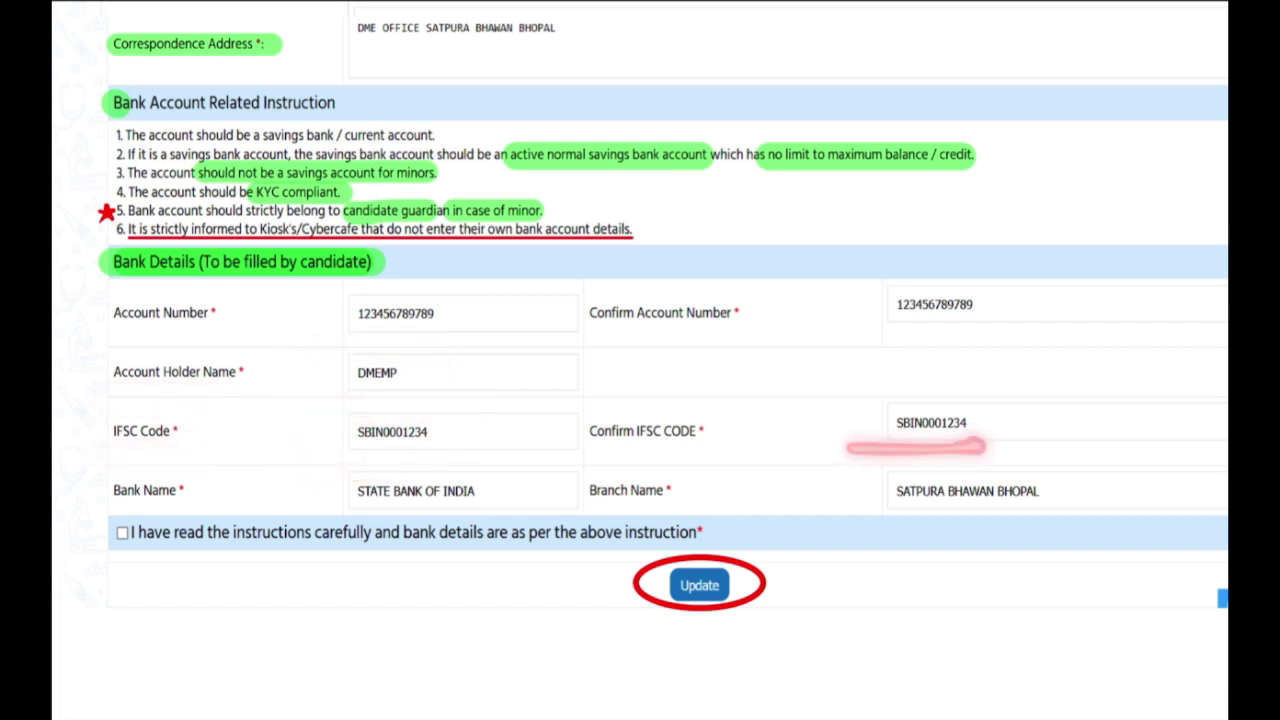
Point out the Bank Name and Branch Name fields, the declaration checkbox and the Update button with the laser pointer.
left_click_drag(170, 471, 175, 463)
left_click_drag(338, 518, 482, 507)
left_click_drag(680, 462, 697, 458)
left_click_drag(90, 528, 190, 500)
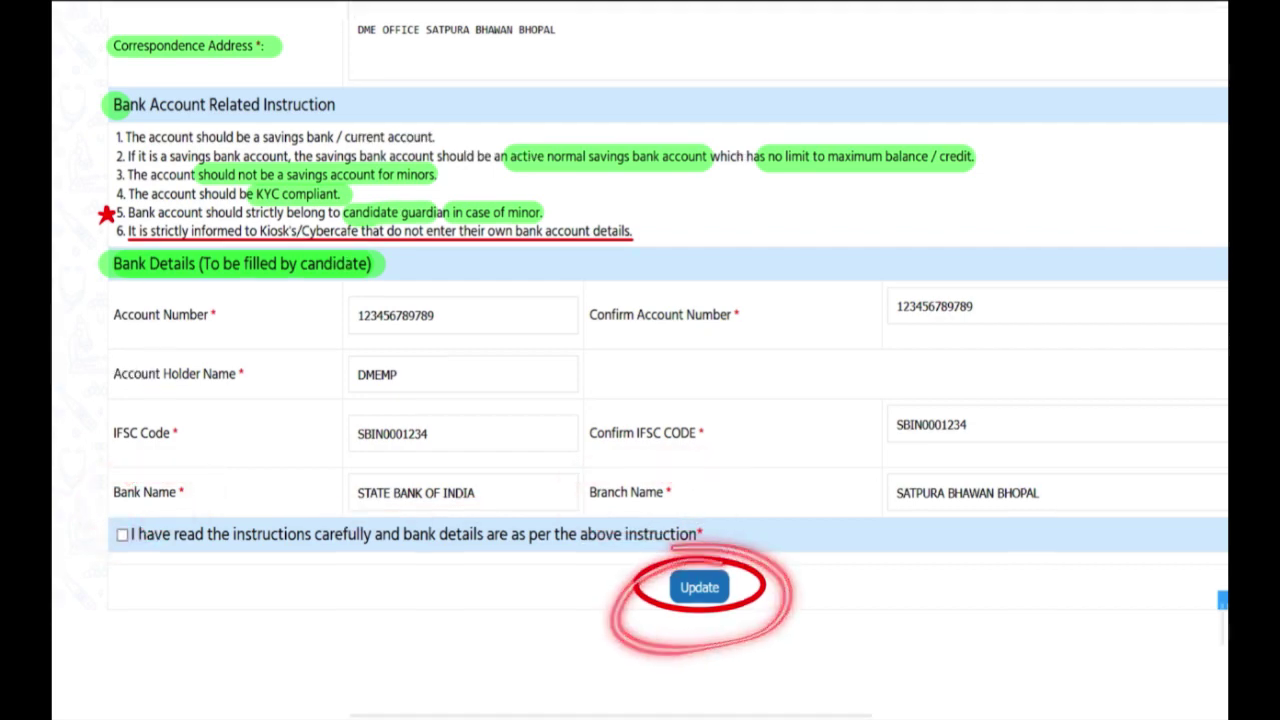
Return to Step 3's Contact Details, circle the mobile number and underline Confirm Email Id with the laser pointer.
scroll(640, 400, "down", 3, "ctrl")
scroll(640, 400, "down", 5)
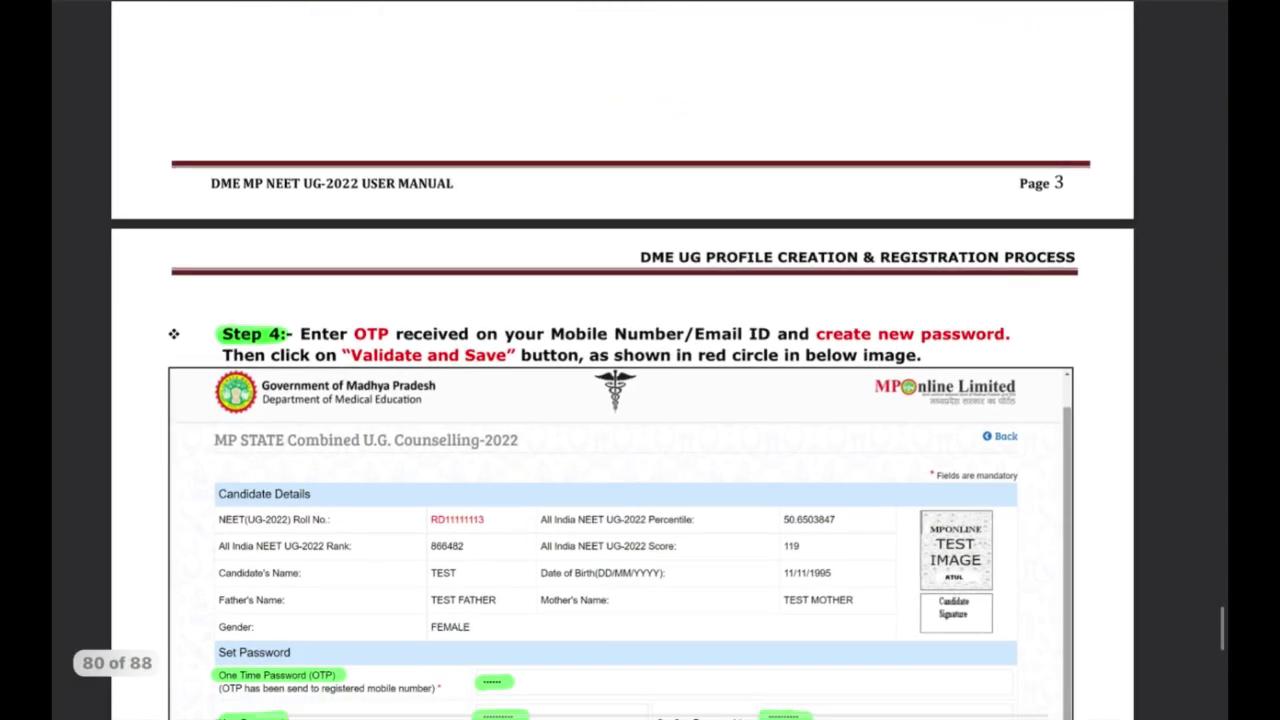
scroll(640, 400, "down", 1)
scroll(640, 400, "up", 8)
scroll(640, 400, "up", 3)
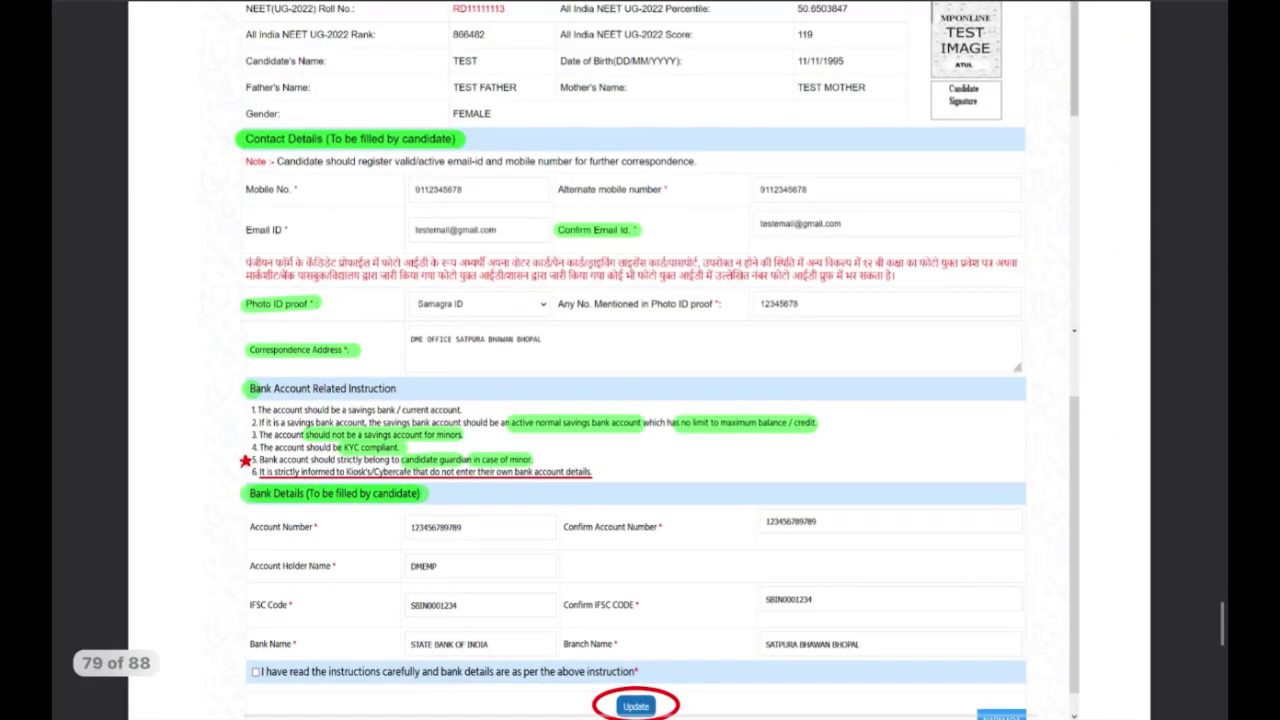
left_click_drag(470, 190, 360, 262)
left_click_drag(515, 285, 680, 275)
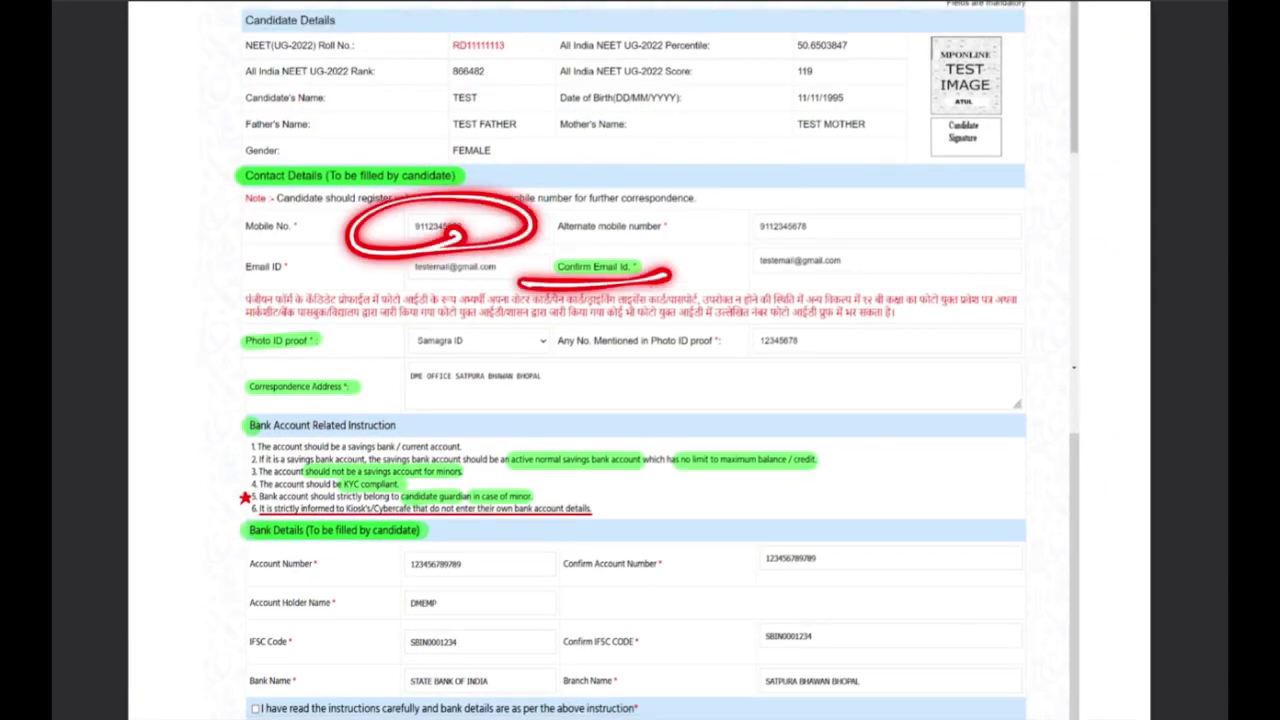
Go to Step 4 and circle its label and the One Time Password field with the laser pointer.
scroll(640, 400, "down", 10)
scroll(640, 400, "down", 1)
scroll(640, 400, "up", 3)
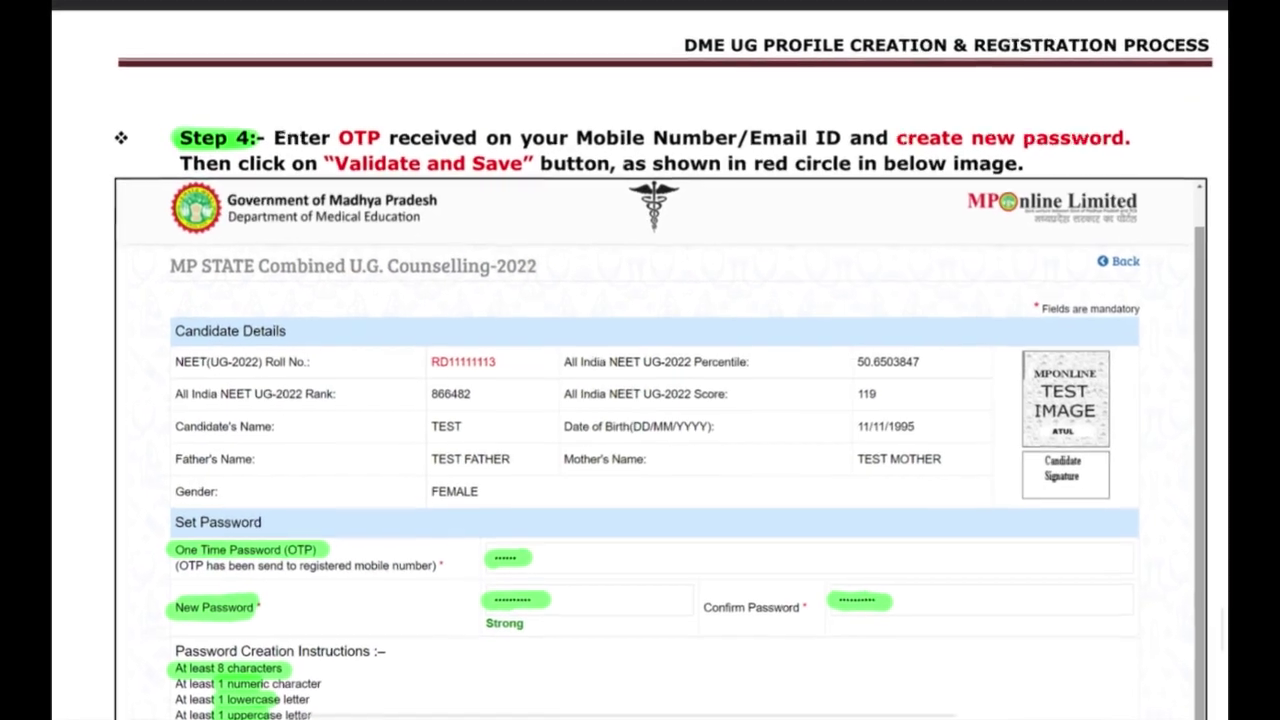
scroll(640, 400, "down", 1)
left_click_drag(290, 40, 285, 45)
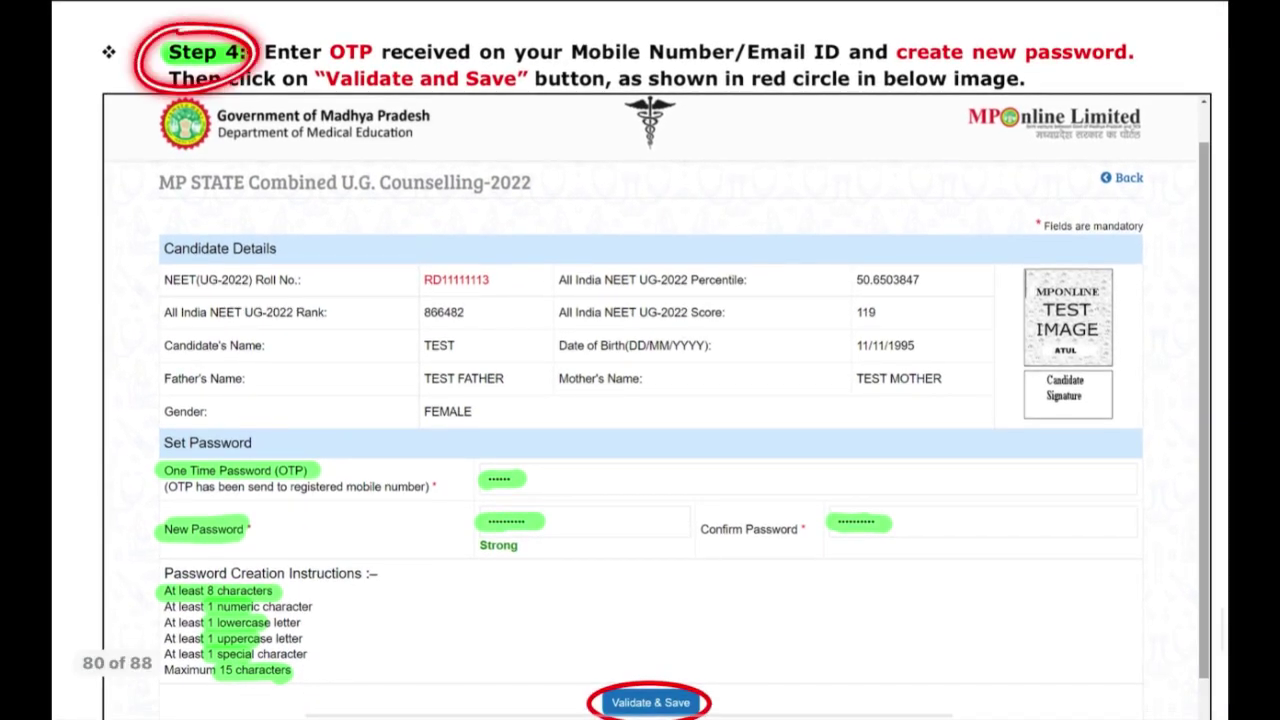
scroll(640, 400, "down", 1)
mouse_move(446, 436)
left_mouse_down()
mouse_move(570, 400)
mouse_move(430, 420)
left_mouse_up()
scroll(640, 400, "down", 1)
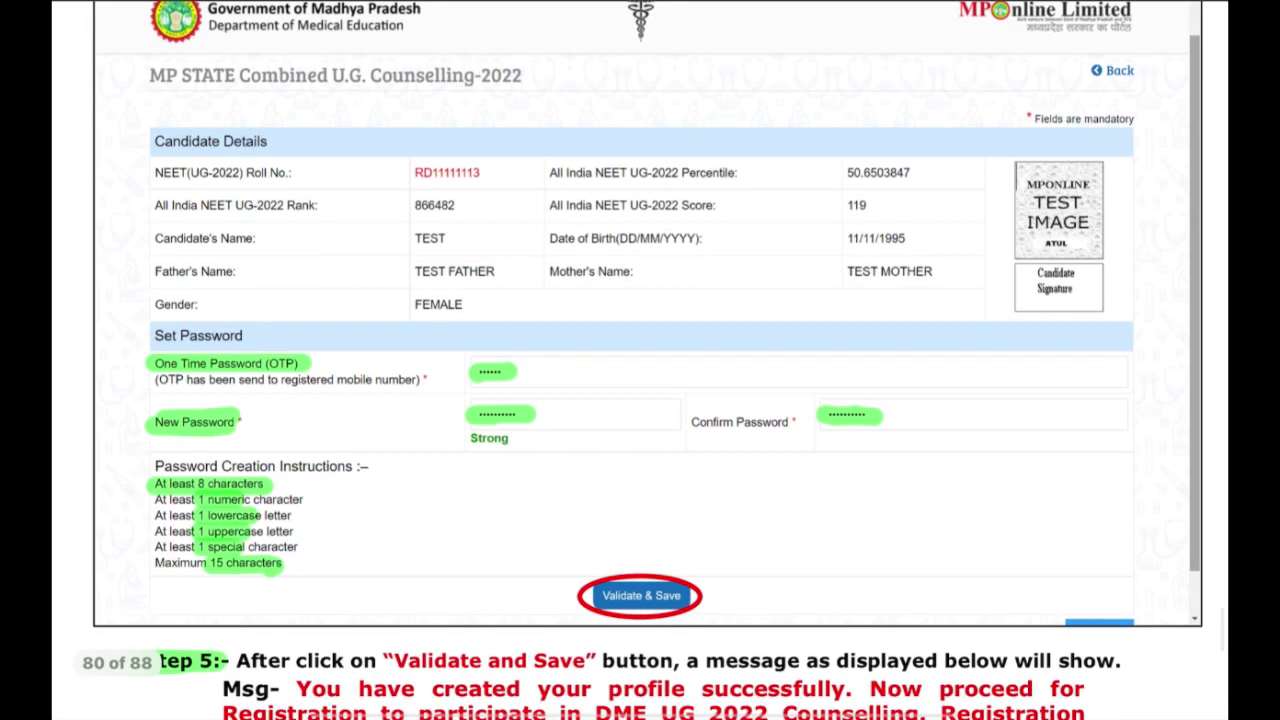
Point out the New Password and Confirm Password fields and the Password Creation Instructions in Set Password with the laser pointer.
scroll(640, 400, "down", 1)
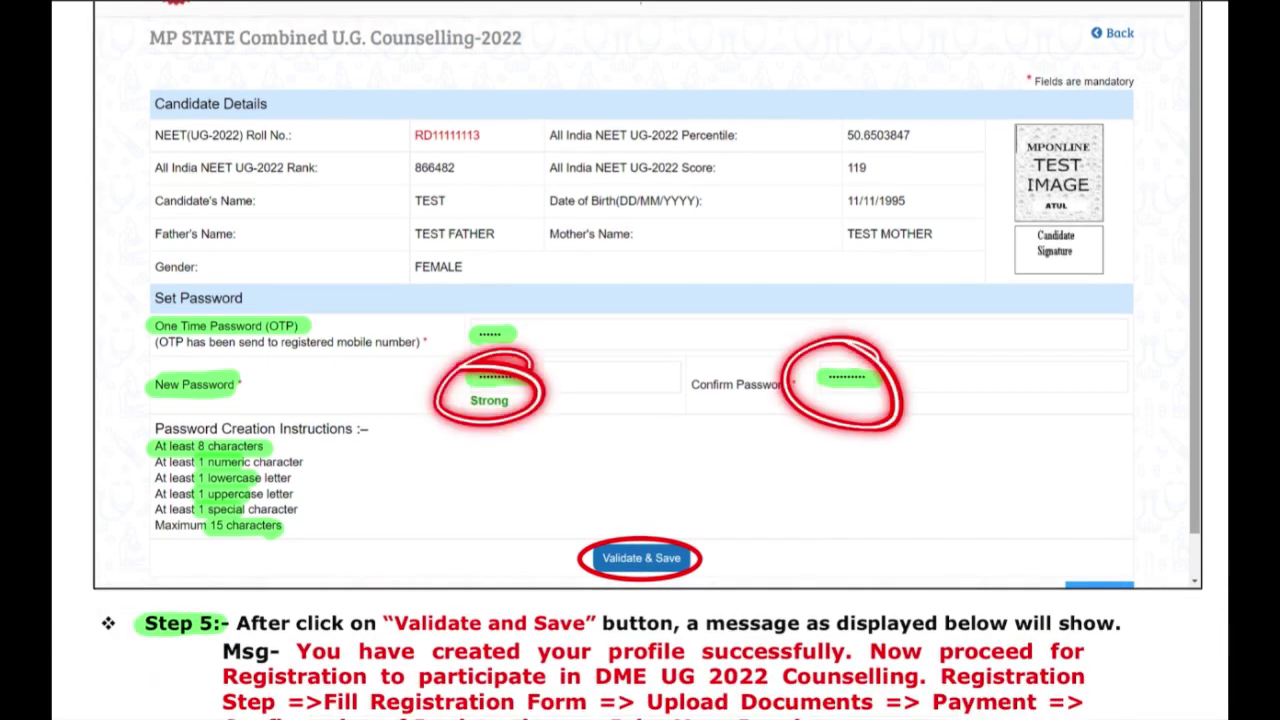
scroll(640, 360, "down", 1)
scroll(640, 400, "up", 1)
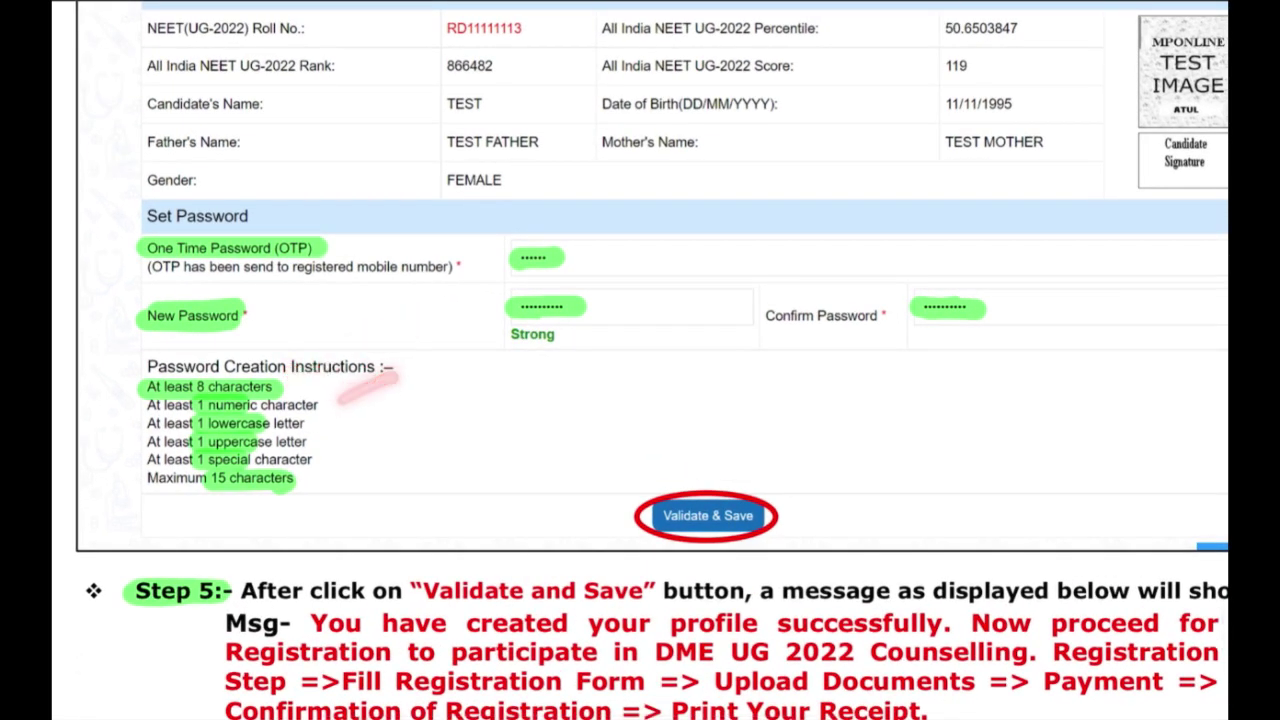
left_click_drag(340, 399, 396, 378)
left_click_drag(339, 426, 410, 405)
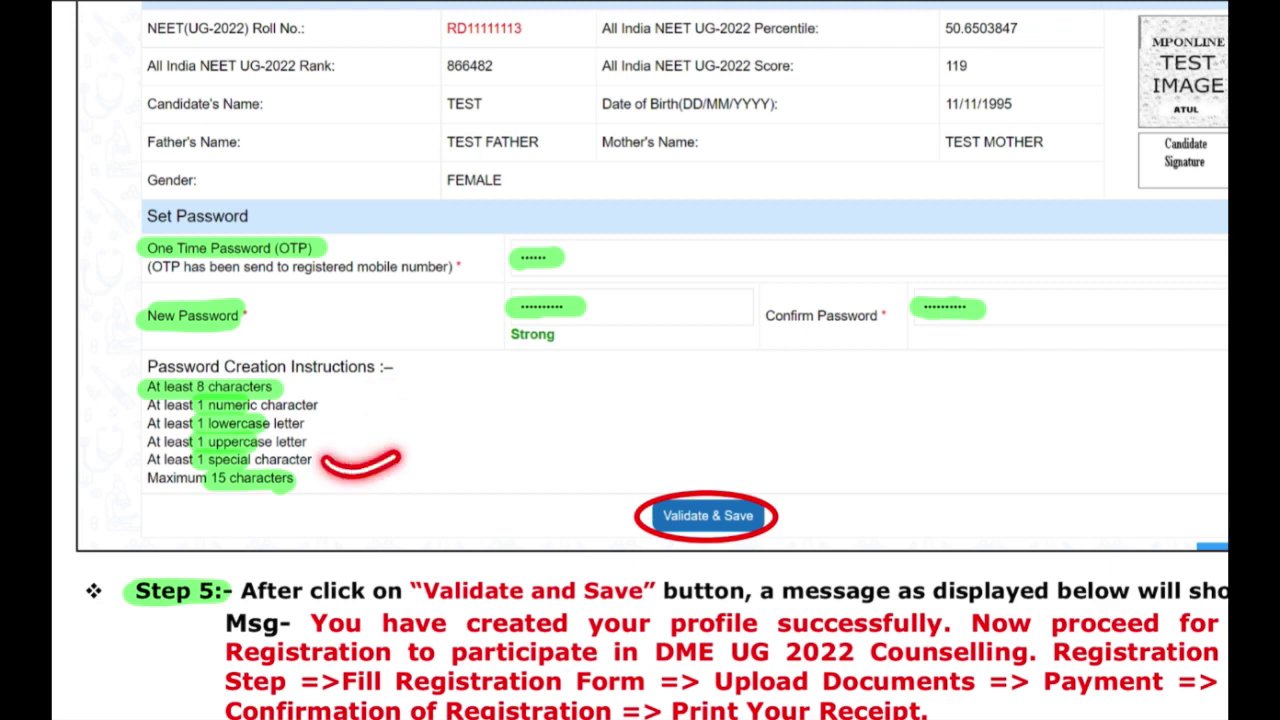
mouse_move(300, 468)
left_mouse_down()
mouse_move(185, 505)
mouse_move(300, 470)
left_mouse_up()
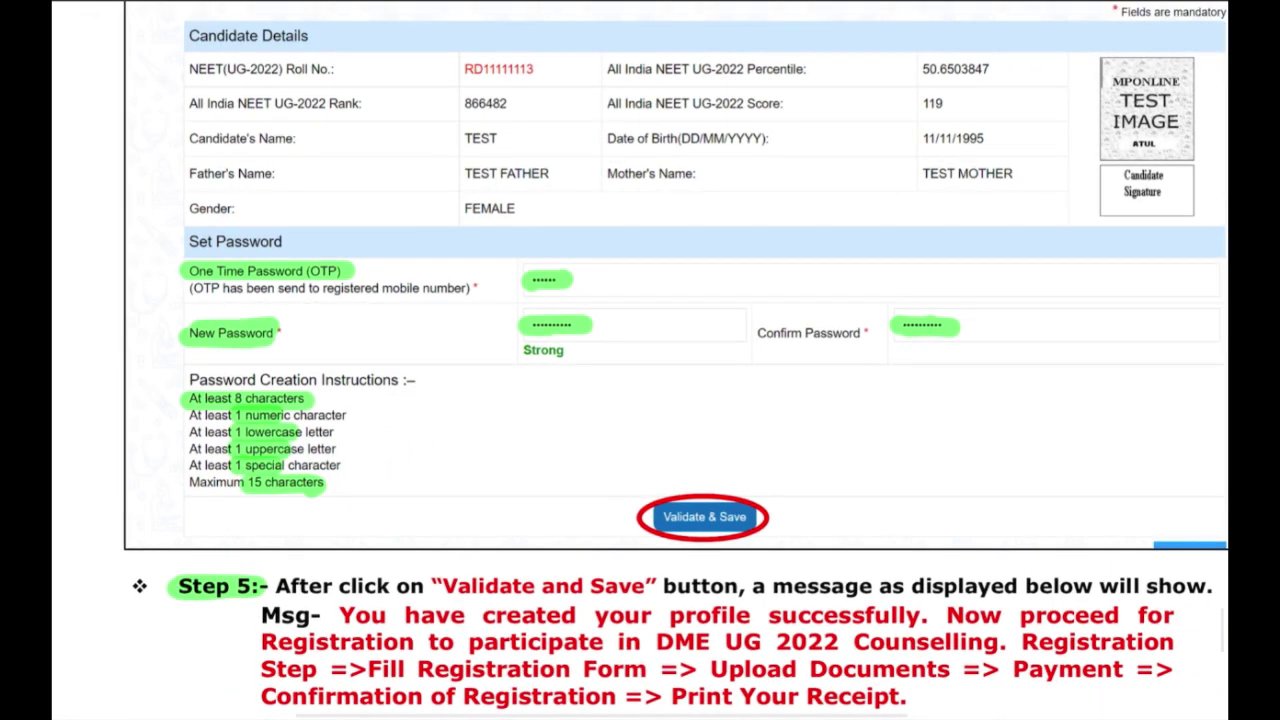
Circle the New Password field and the Validate & Save button in Step 4 with the laser pointer.
left_click_drag(610, 300, 600, 298)
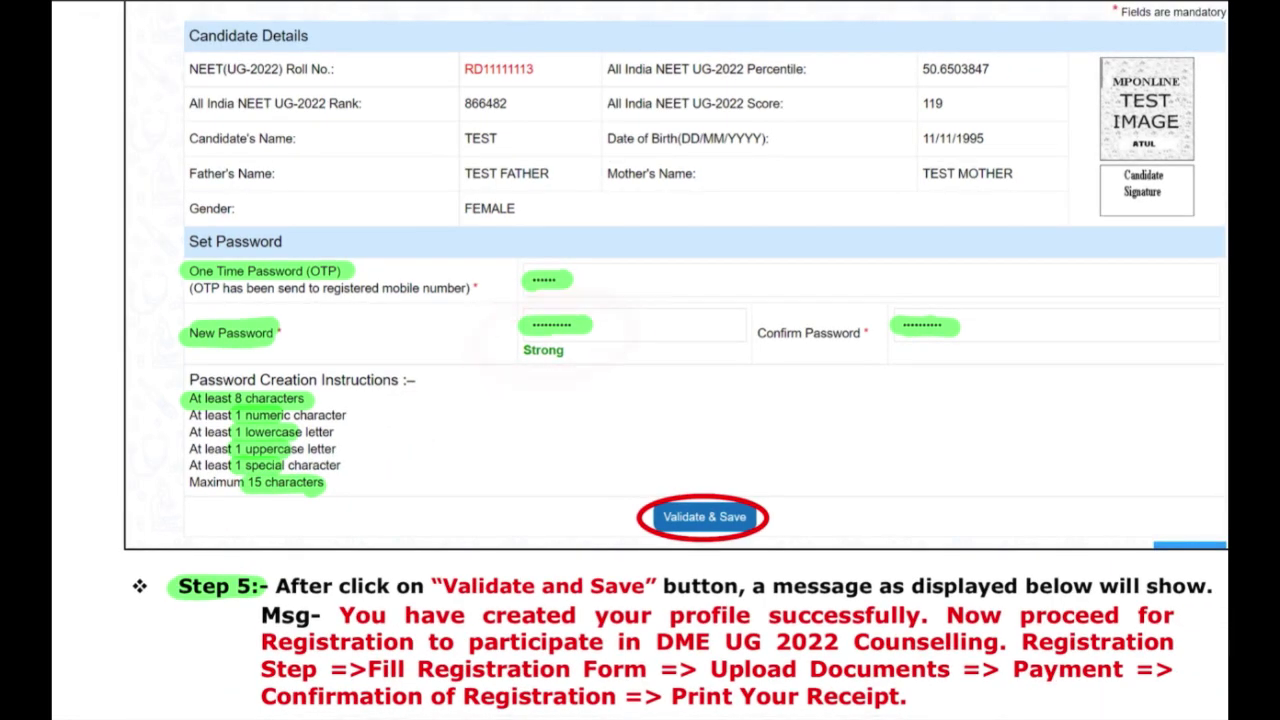
mouse_move(766, 484)
left_mouse_down()
mouse_move(745, 494)
mouse_move(790, 480)
left_mouse_up()
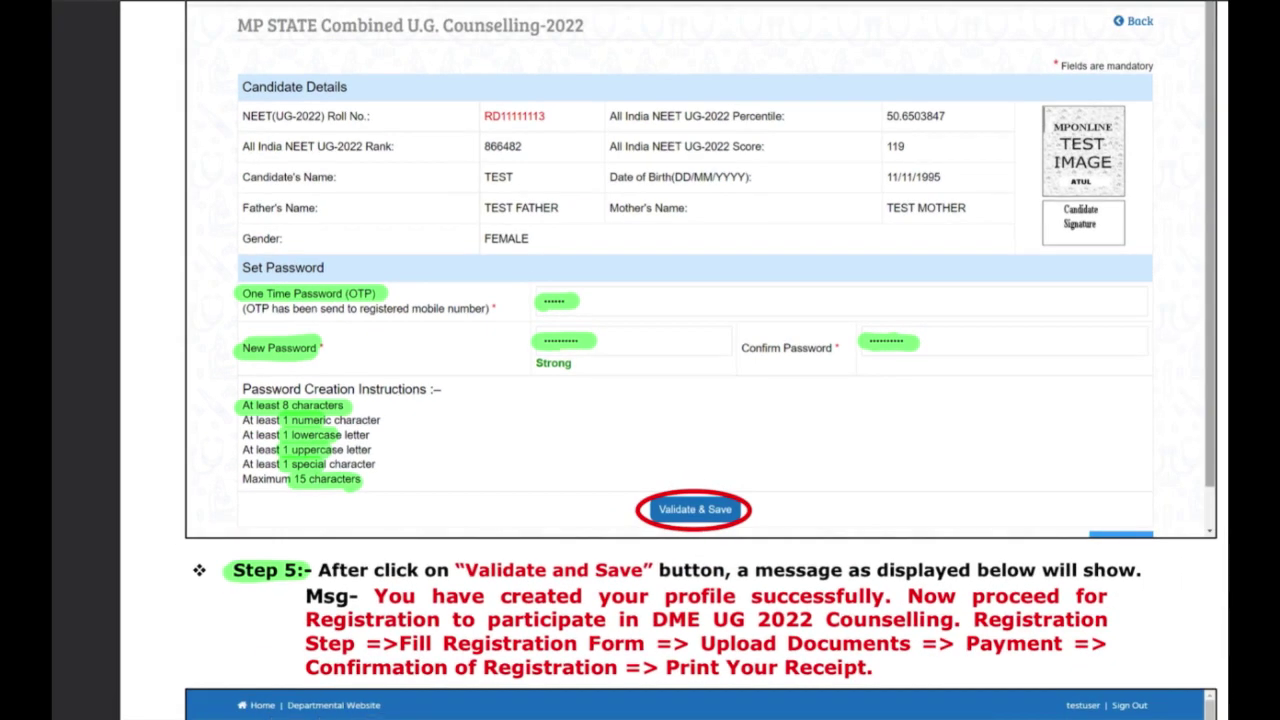
Go through Step 5 and its NOTE, circling the Edit Profile link and the profile creation message with the laser pointer.
scroll(700, 400, "down", 8)
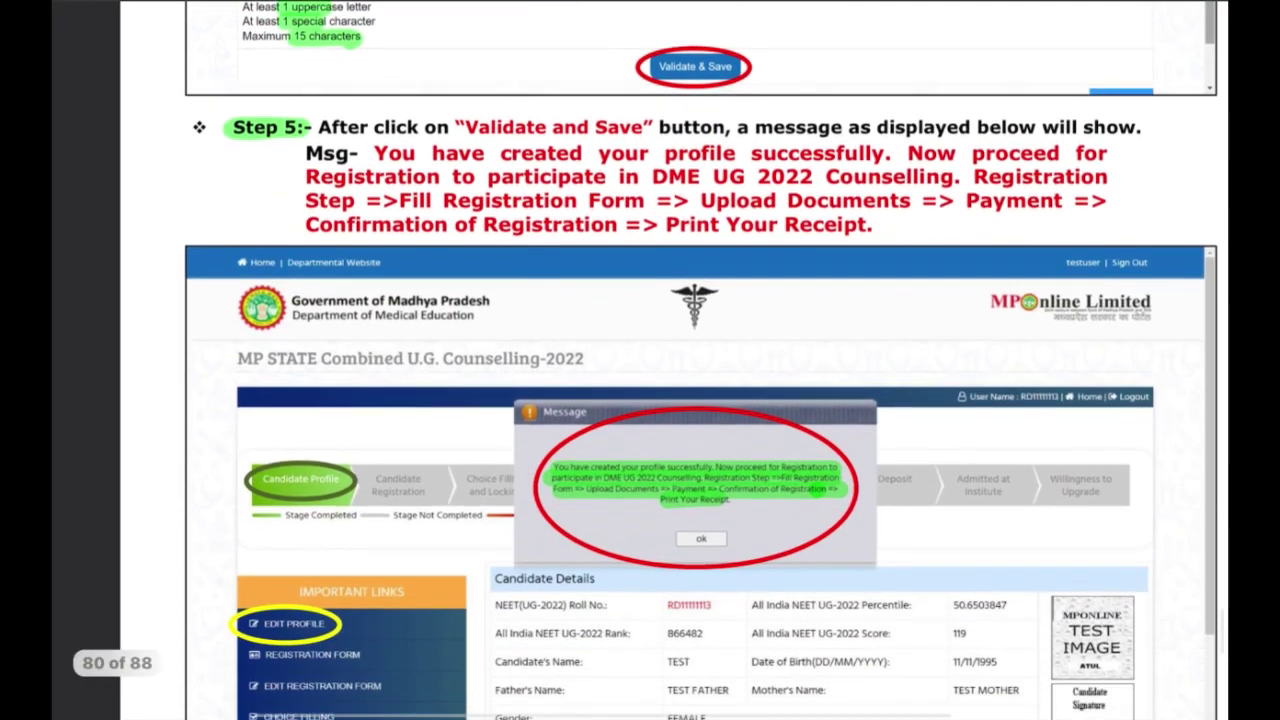
scroll(640, 360, "down", 2)
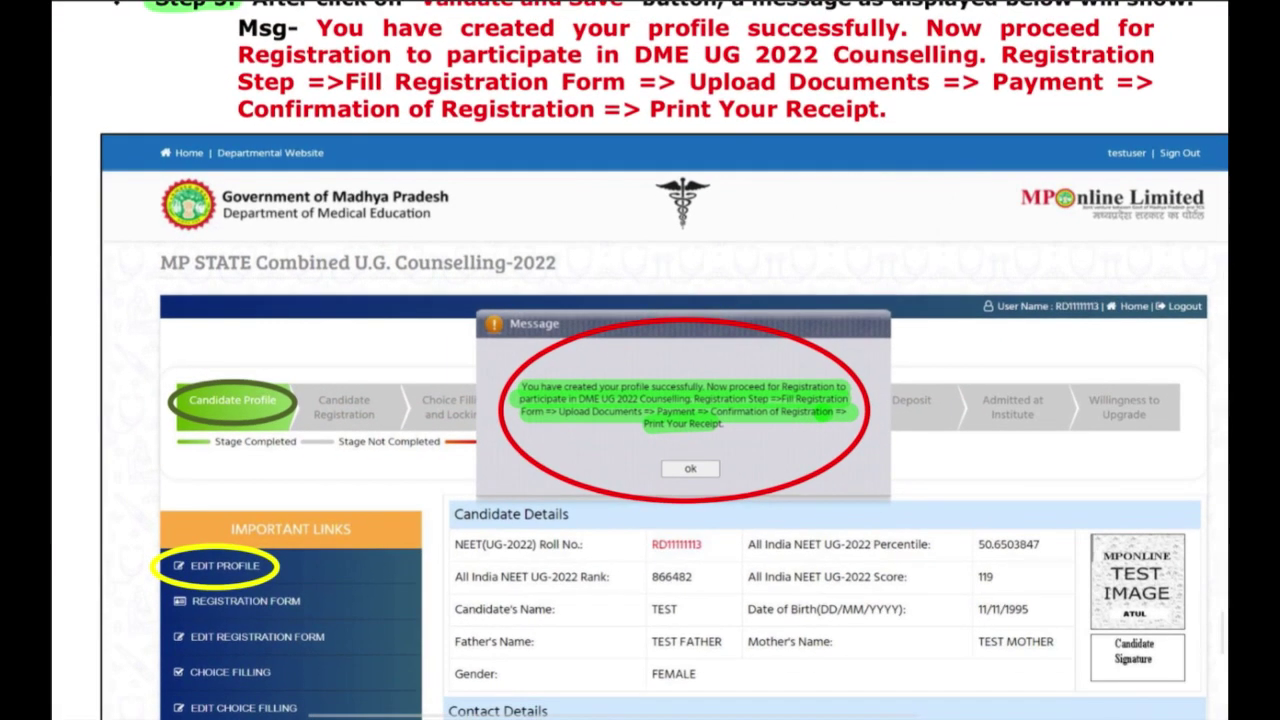
scroll(640, 360, "down", 3)
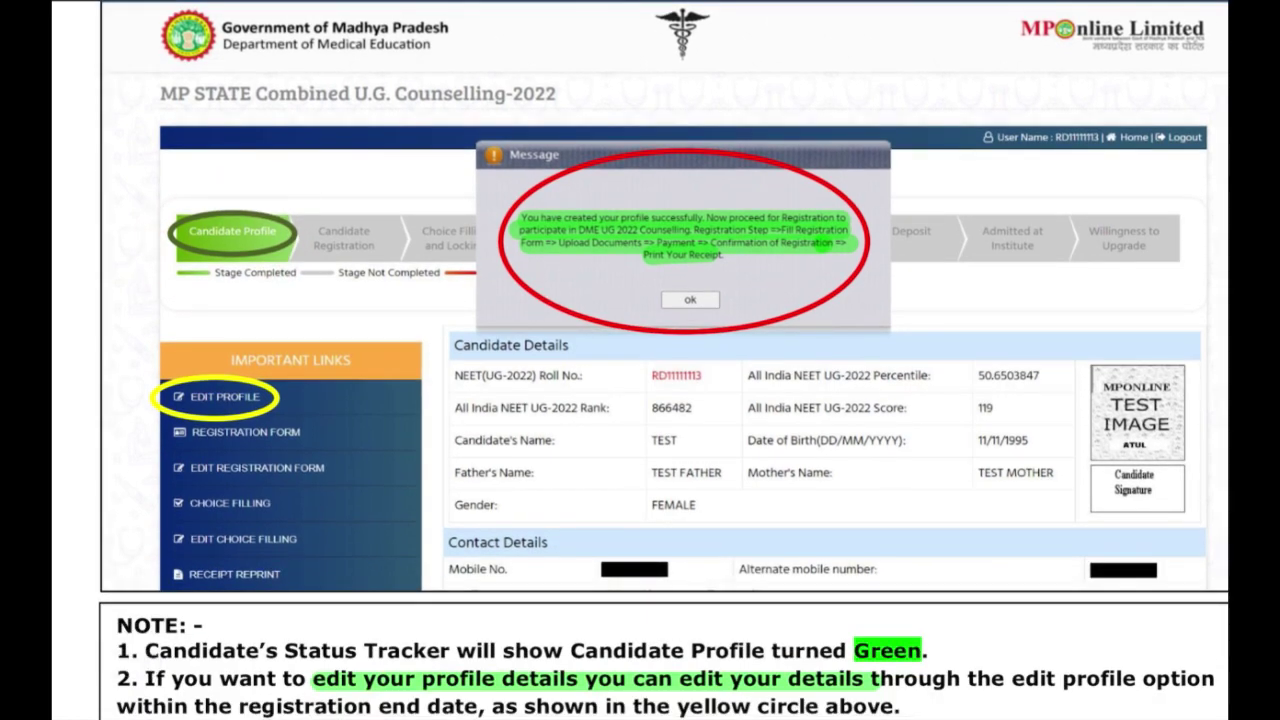
scroll(640, 360, "down", 1)
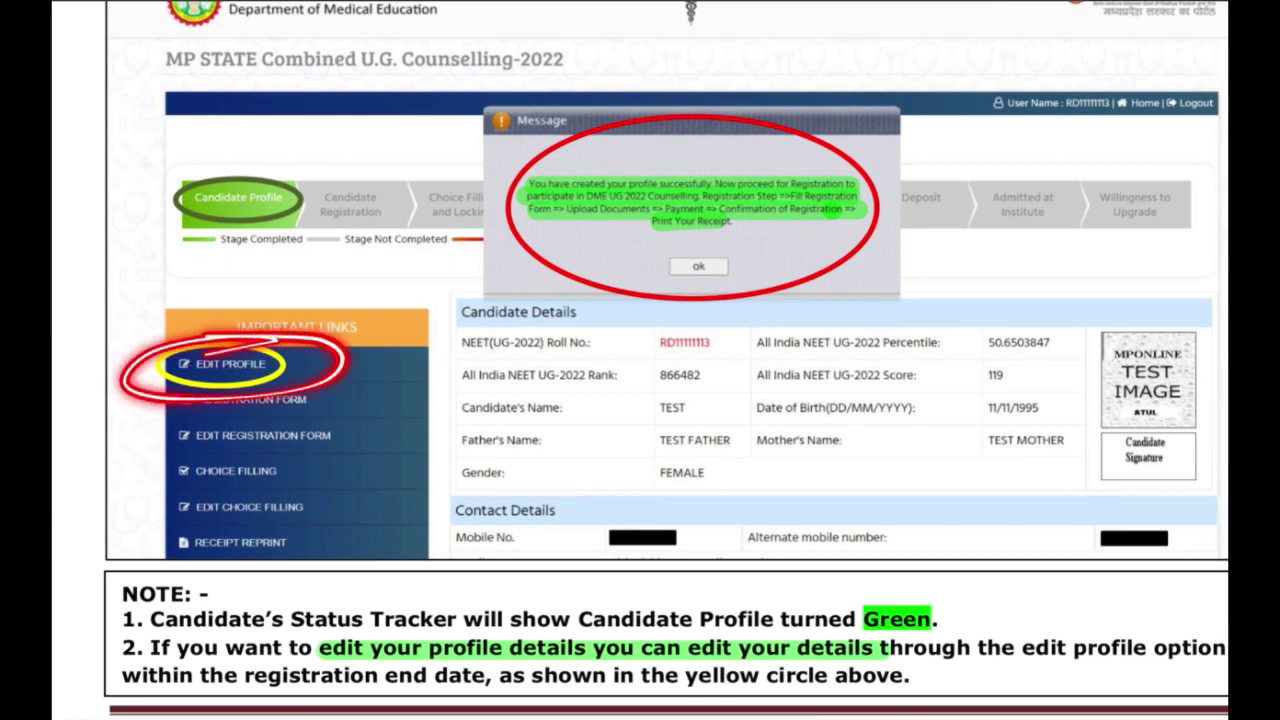
scroll(640, 360, "down", 2)
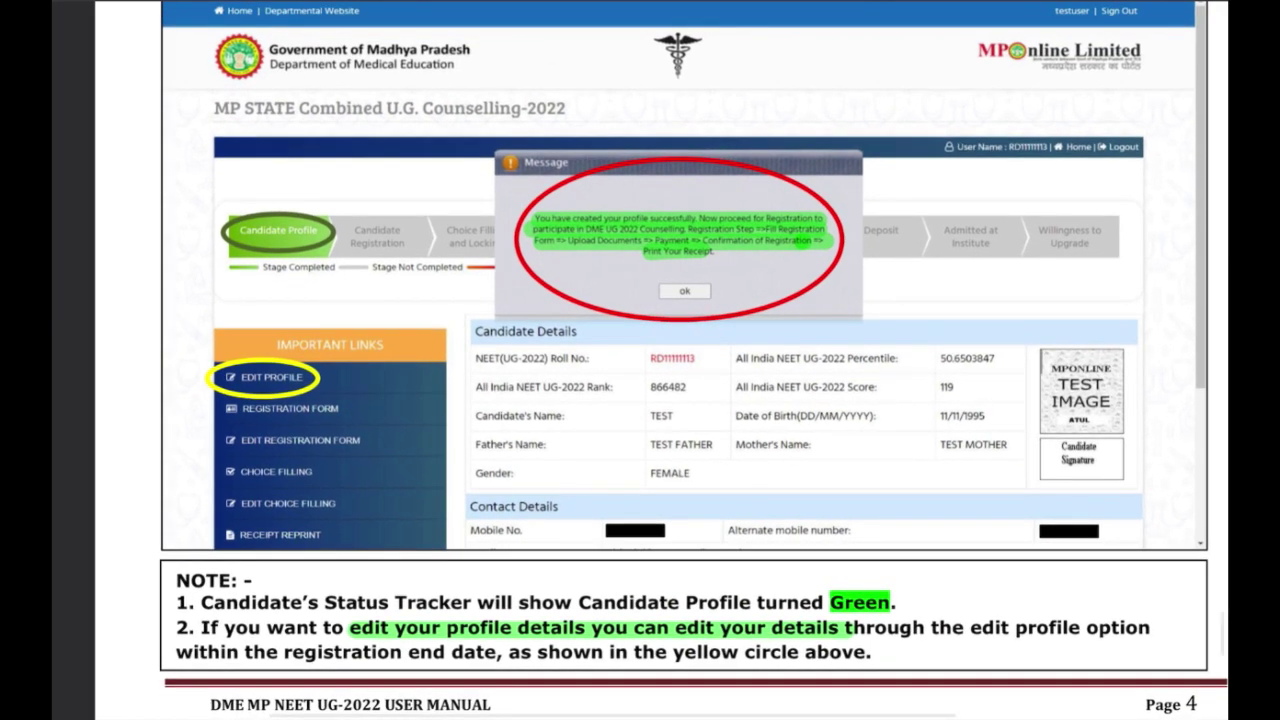
scroll(640, 360, "down", 3)
scroll(640, 360, "up", 3)
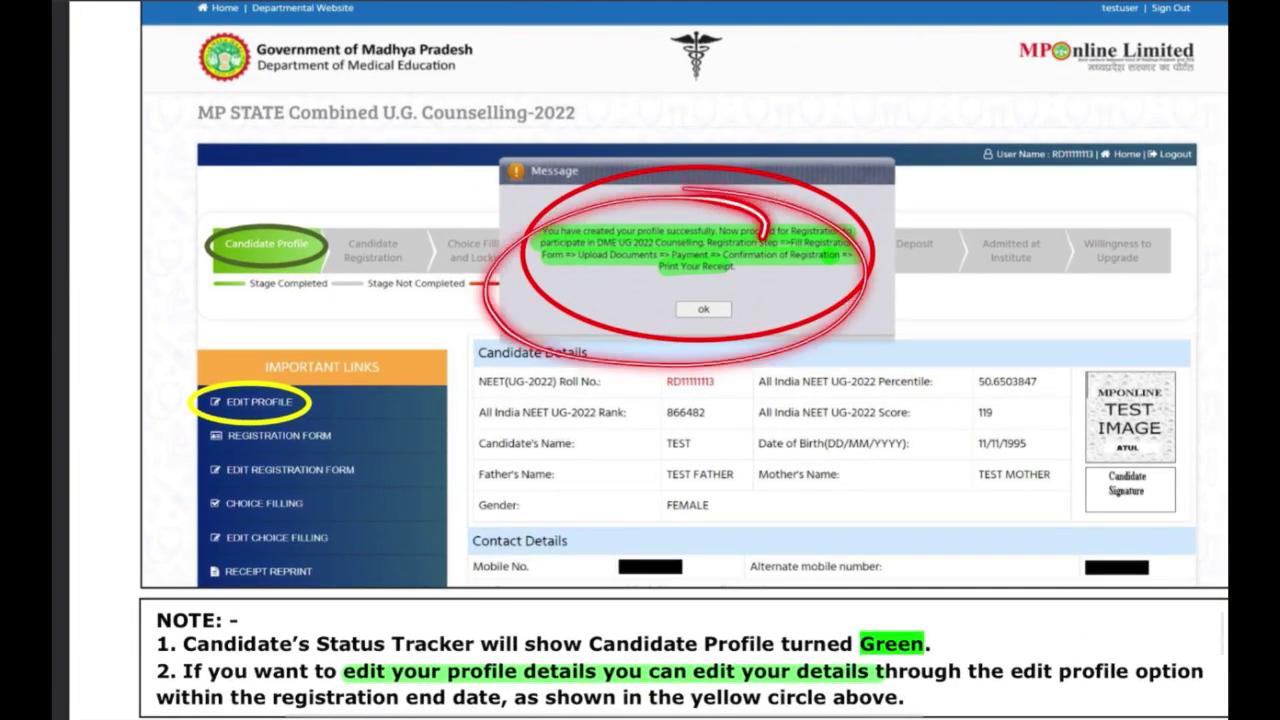
Circle the password in Step 4, return to Step 1 and mark the Candidate Corner roll number, password and captcha fields.
scroll(640, 360, "up", 5)
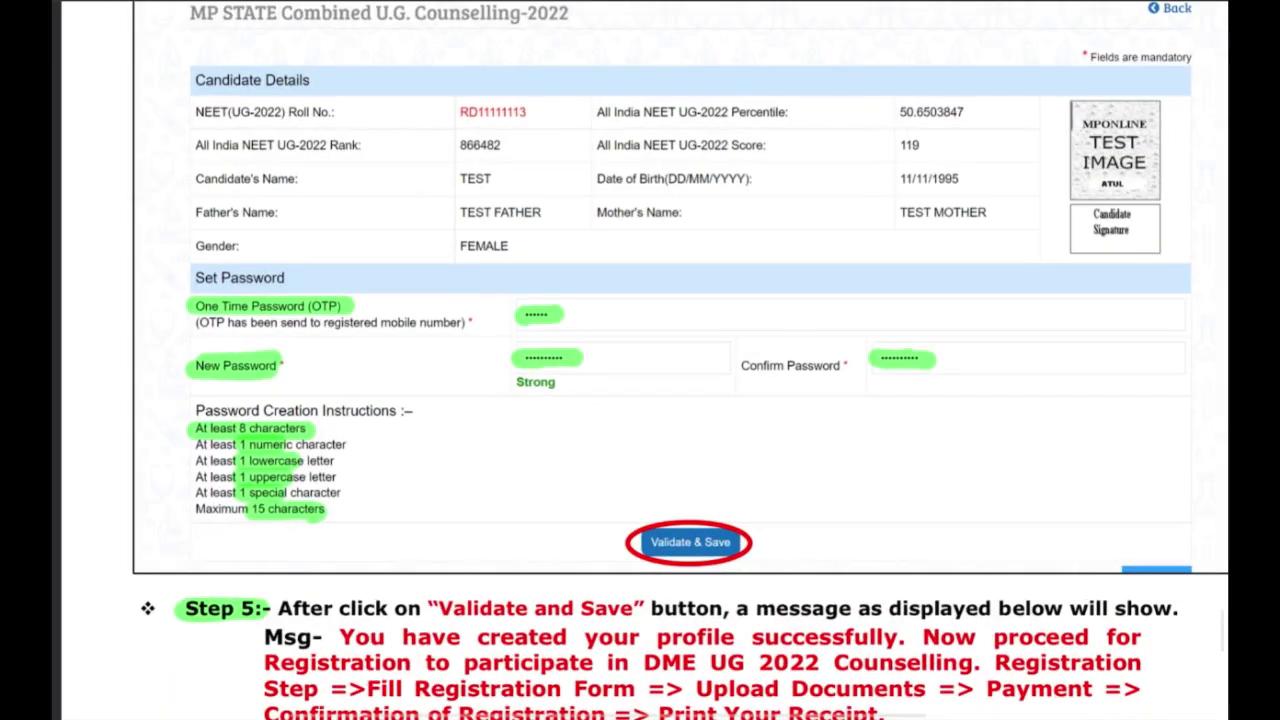
mouse_move(590, 328)
left_mouse_down()
mouse_move(606, 404)
mouse_move(522, 302)
left_mouse_up()
scroll(640, 360, "up", 10)
scroll(640, 360, "up", 7)
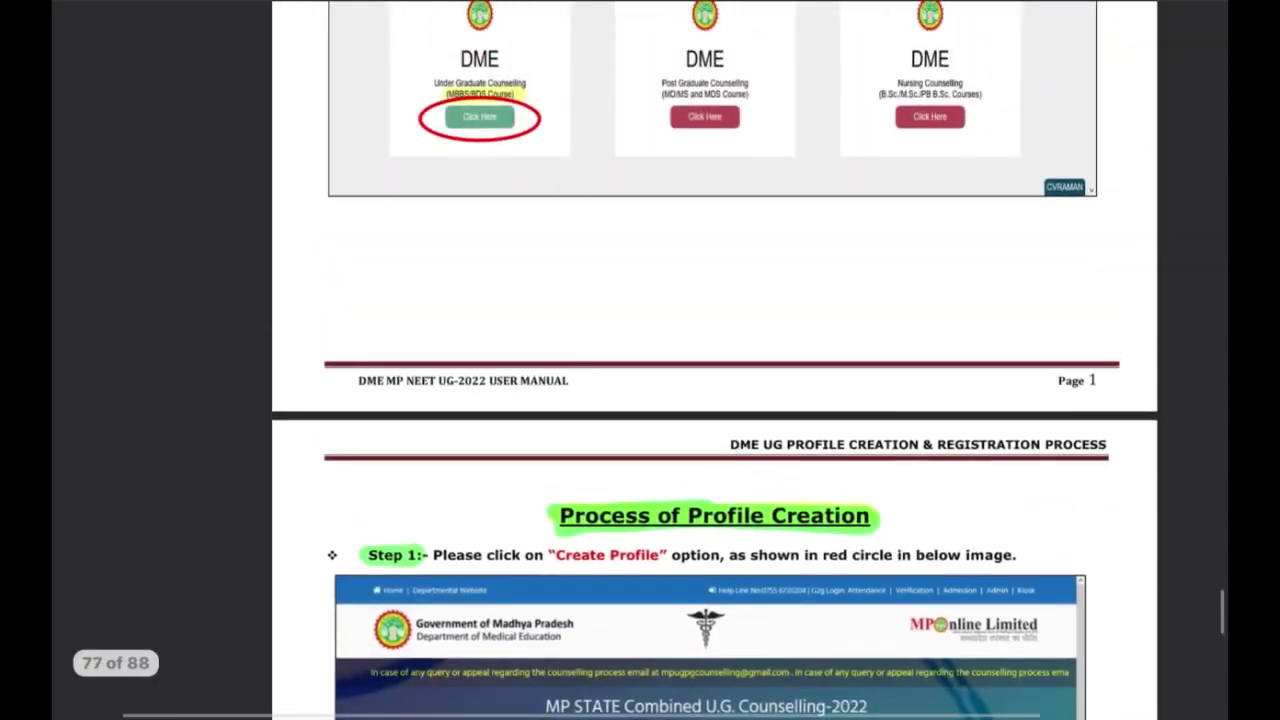
scroll(640, 360, "down", 4)
scroll(640, 360, "up", 4)
left_click_drag(757, 343, 958, 324)
left_click_drag(818, 388, 774, 385)
left_click(913, 402)
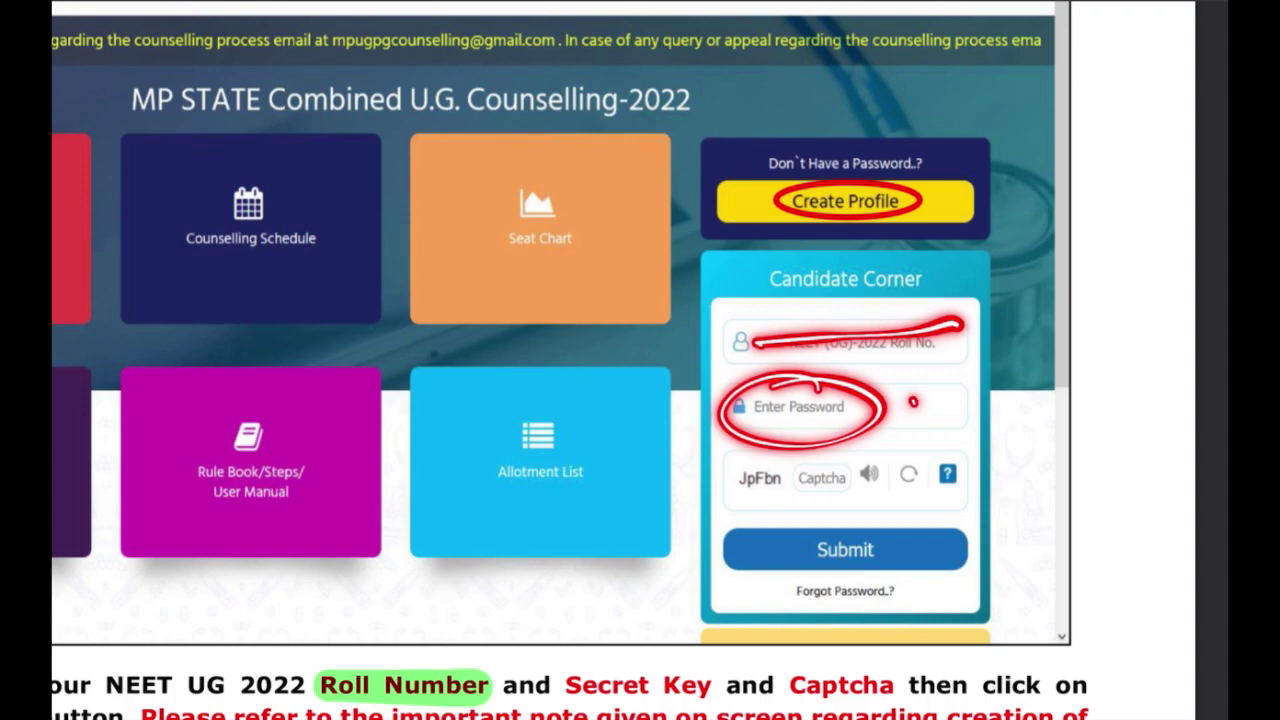
left_click_drag(740, 342, 860, 341)
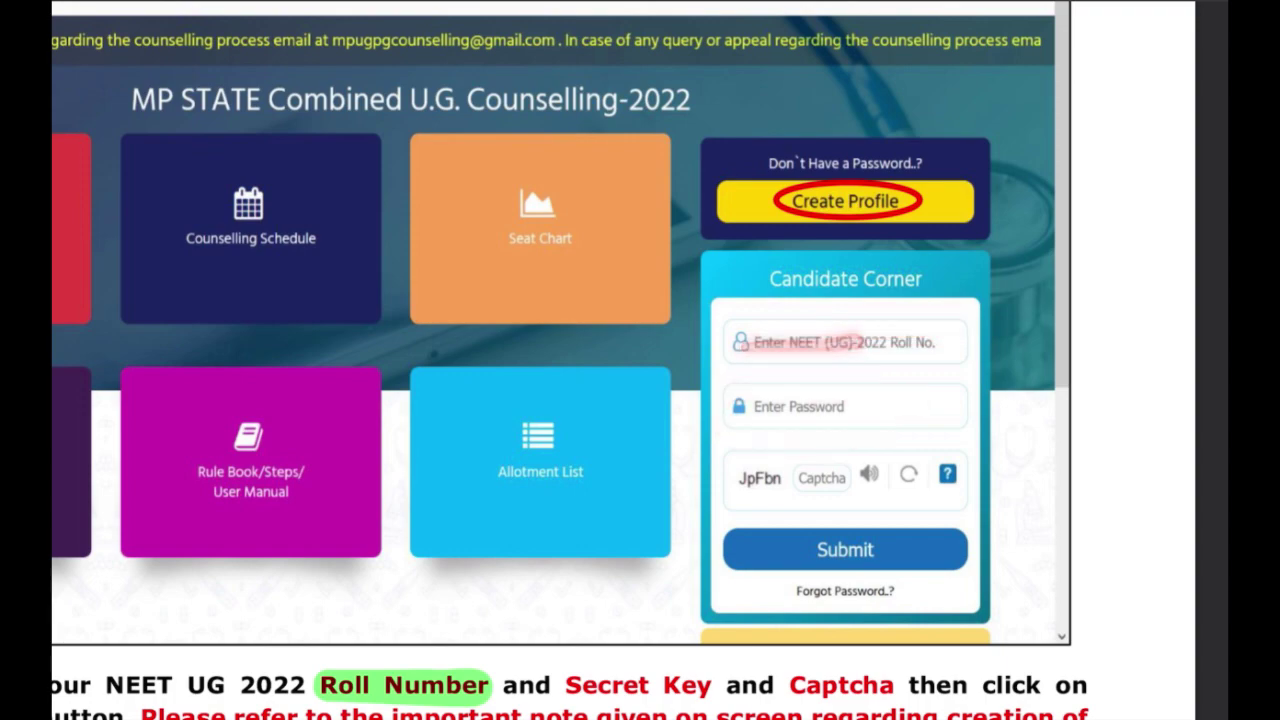
left_click_drag(852, 455, 879, 444)
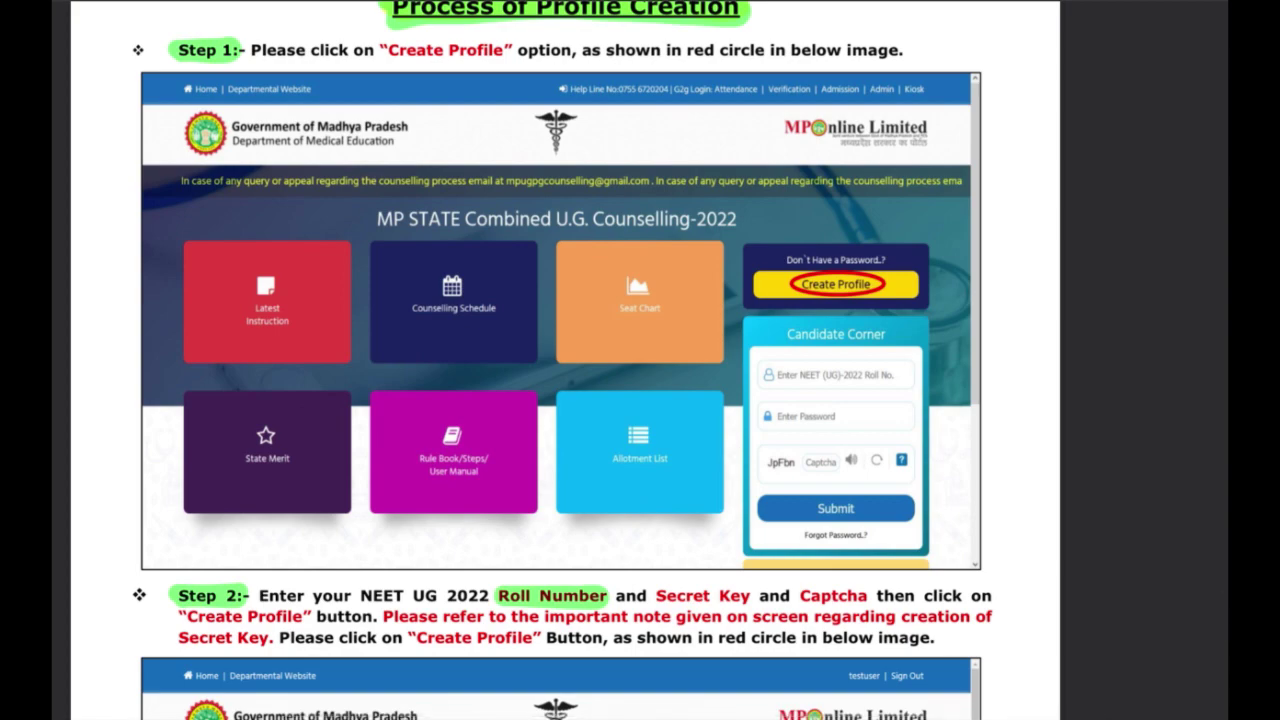
Review Step 2's Profile Registration Login and underline the secret key format in its Important Note with the laser pointer.
scroll(570, 360, "down", 1)
scroll(570, 360, "up", 2)
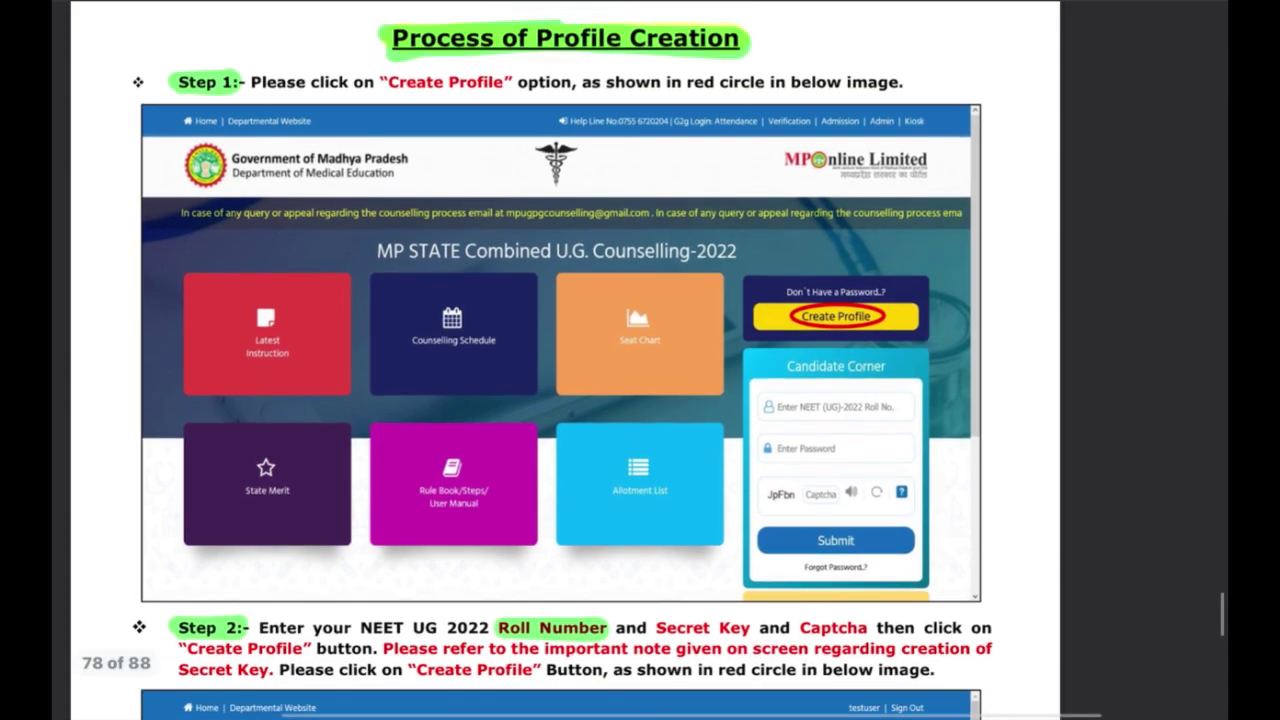
scroll(570, 360, "down", 10)
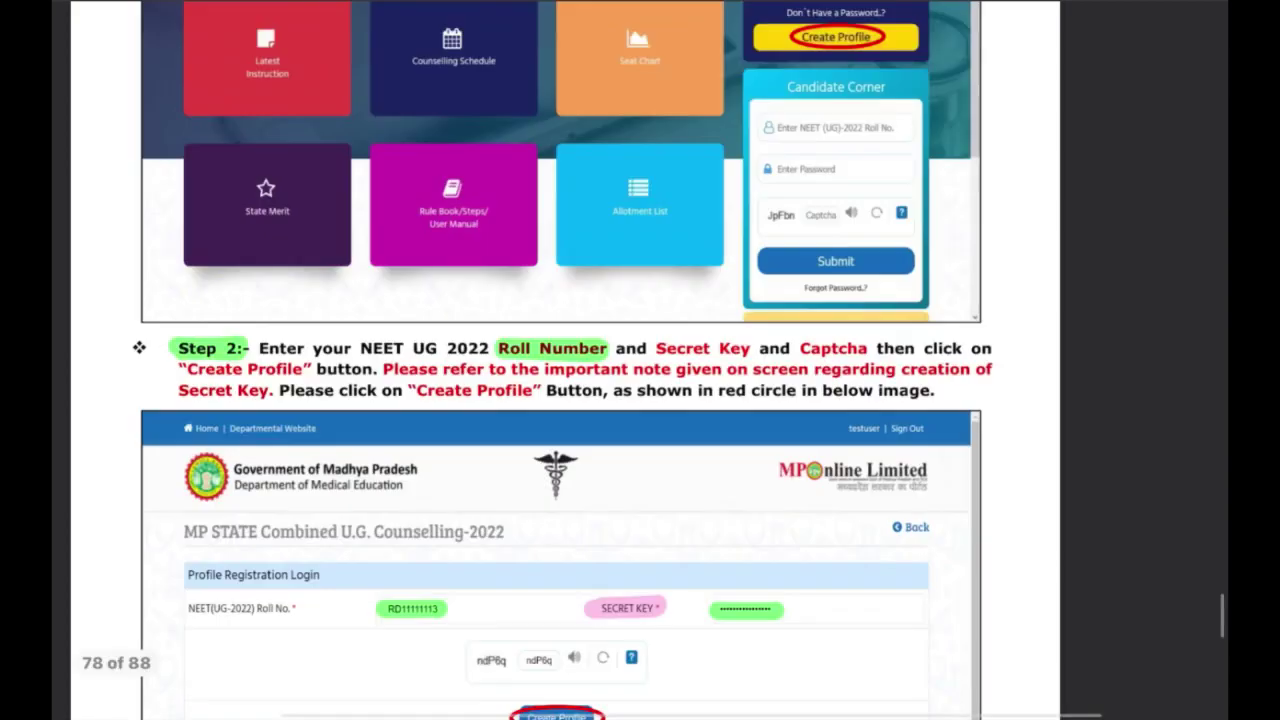
scroll(570, 360, "up", 6)
scroll(570, 360, "down", 1)
mouse_move(492, 352)
left_mouse_down()
mouse_move(630, 303)
mouse_move(612, 342)
left_mouse_up()
scroll(570, 360, "down", 1)
scroll(488, 340, "down", 1)
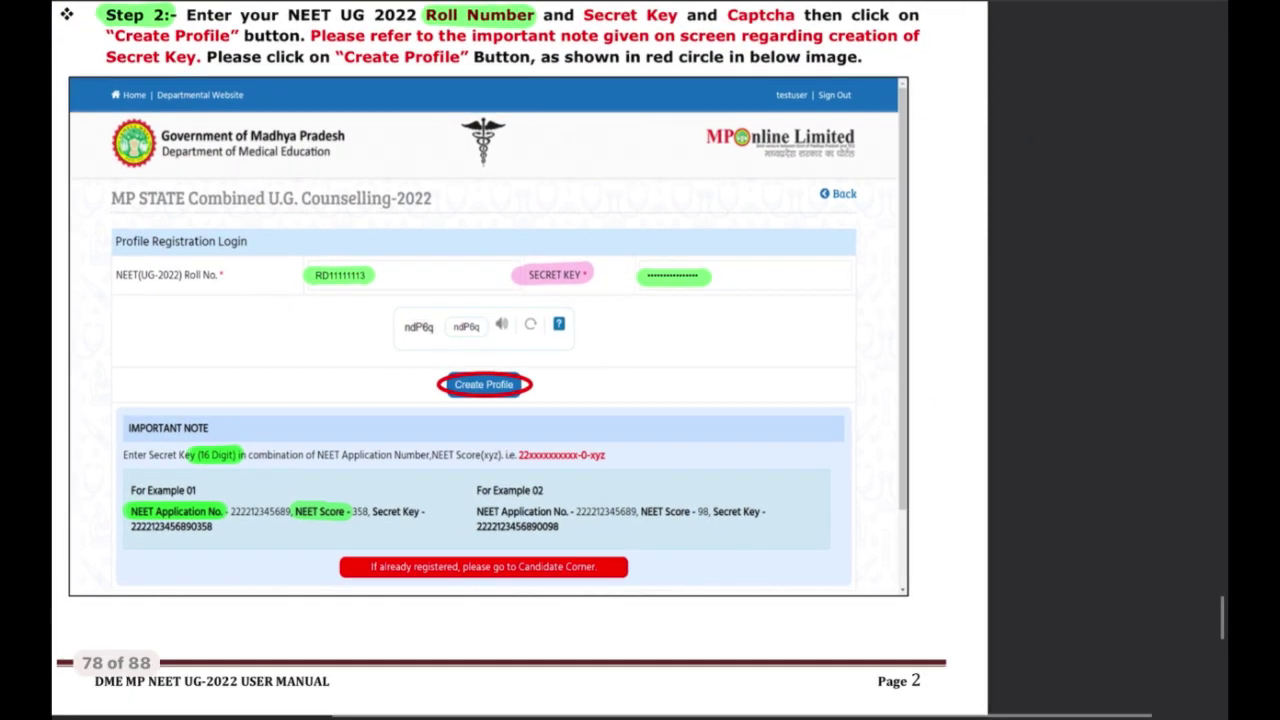
left_click_drag(430, 470, 600, 455)
Go to Step 6 of the registration process and circle the Candidate Profile stage in the status tracker.
scroll(570, 360, "down", 15)
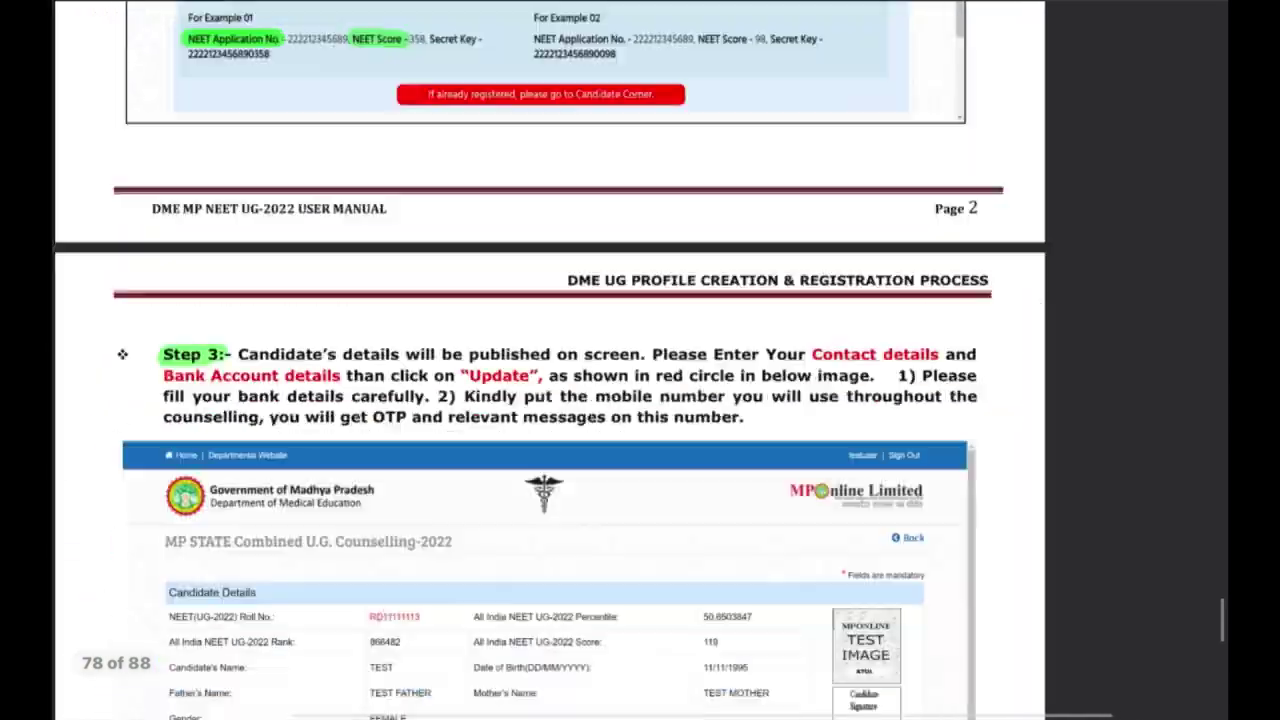
scroll(570, 360, "down", 20)
scroll(570, 360, "up", 10)
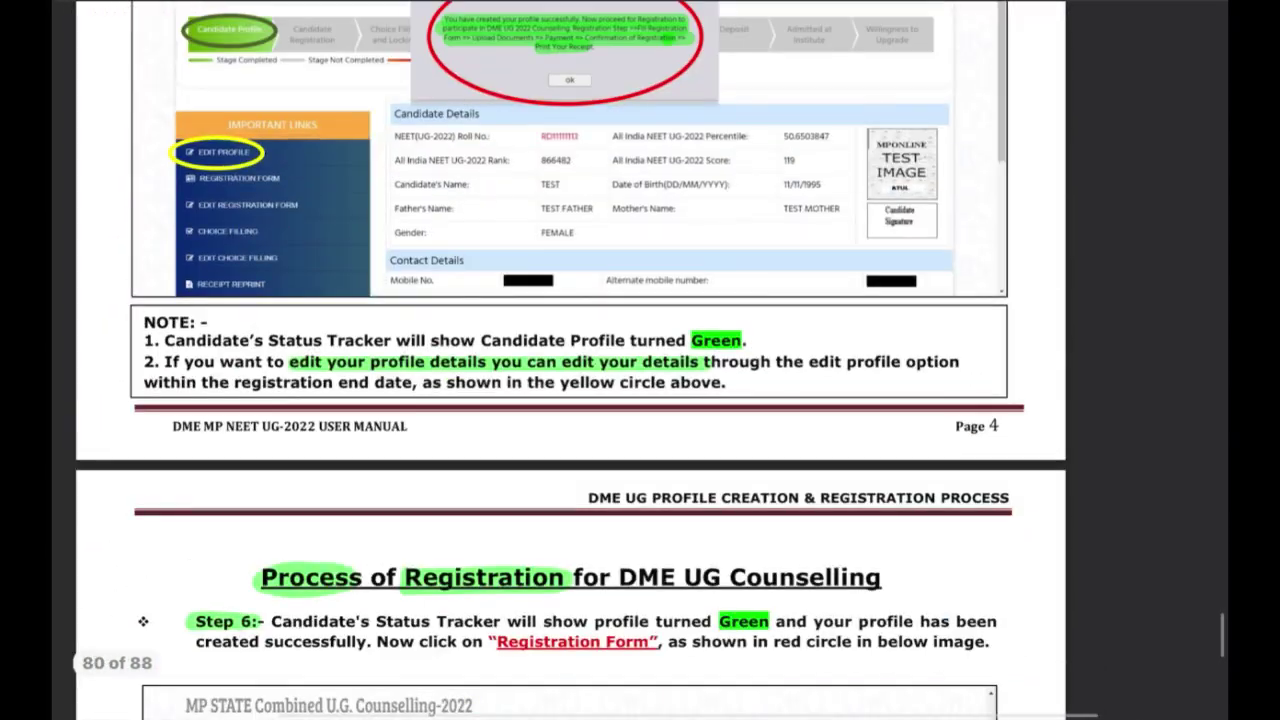
scroll(570, 360, "down", 5)
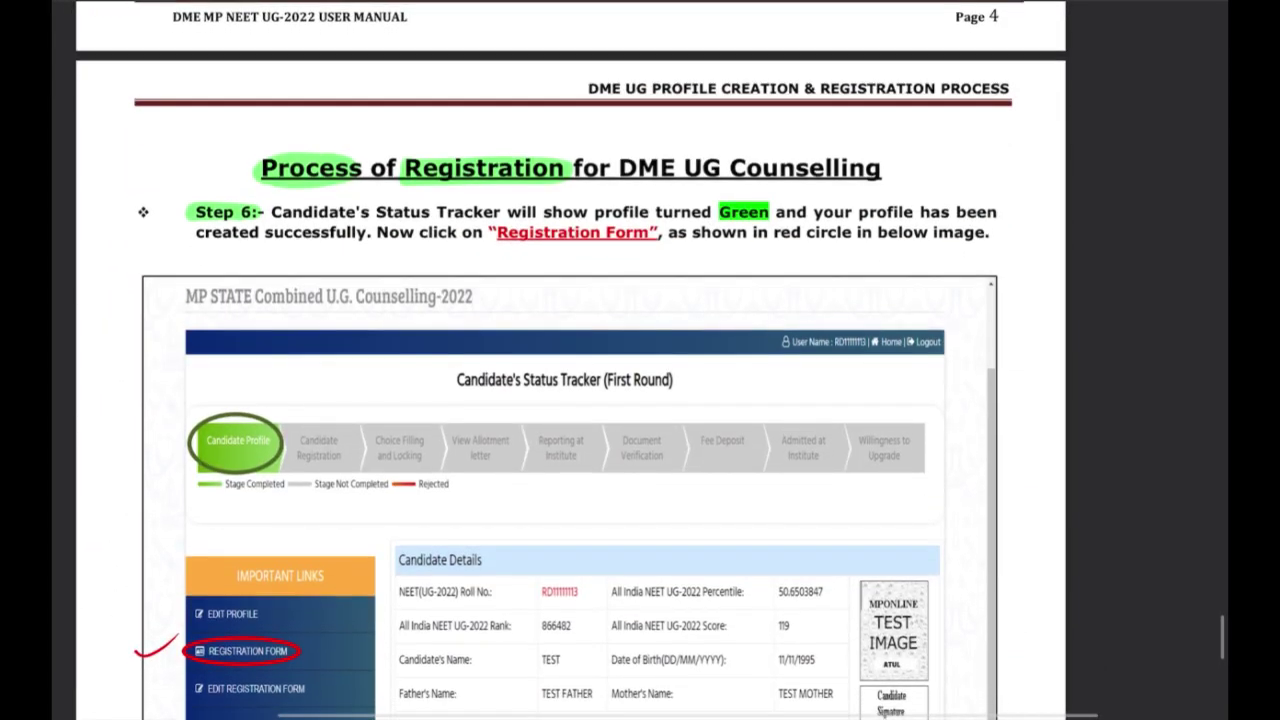
scroll(570, 360, "up", 2)
scroll(620, 400, "down", 2)
left_click_drag(265, 385, 168, 415)
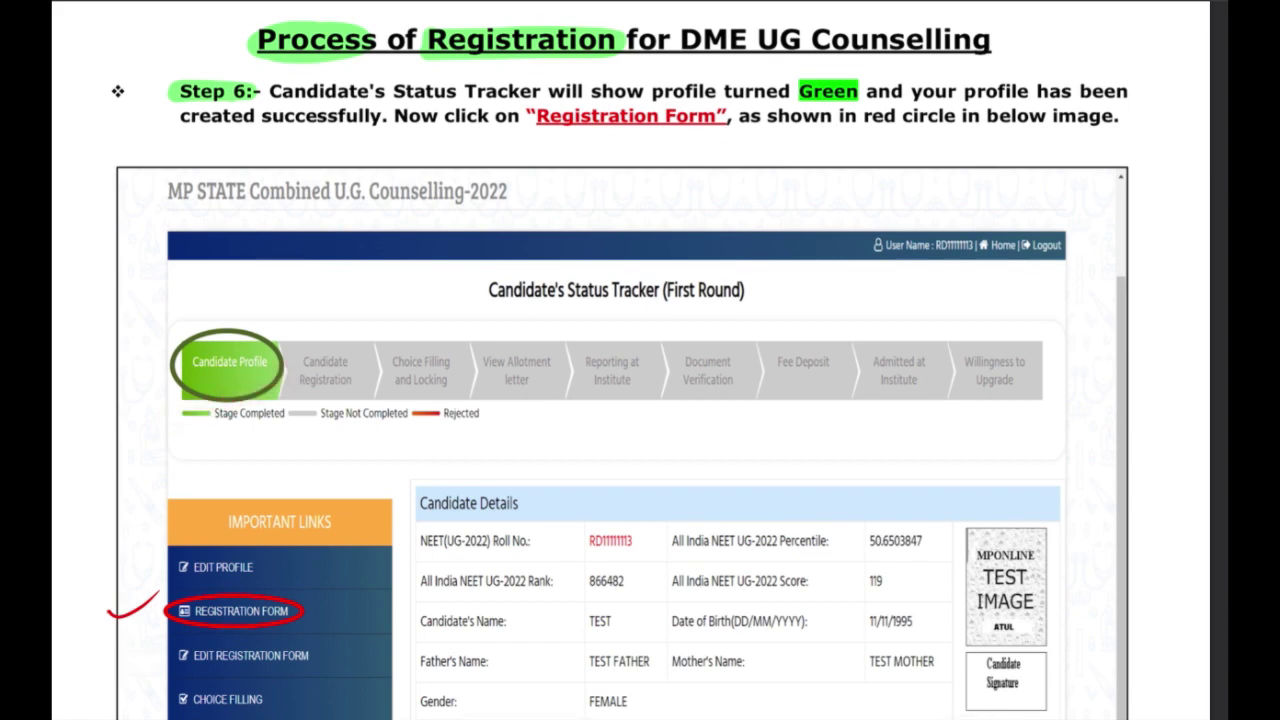
Point out the Registration Form link under Important Links in Step 6 with the laser pointer.
scroll(620, 400, "down", 4)
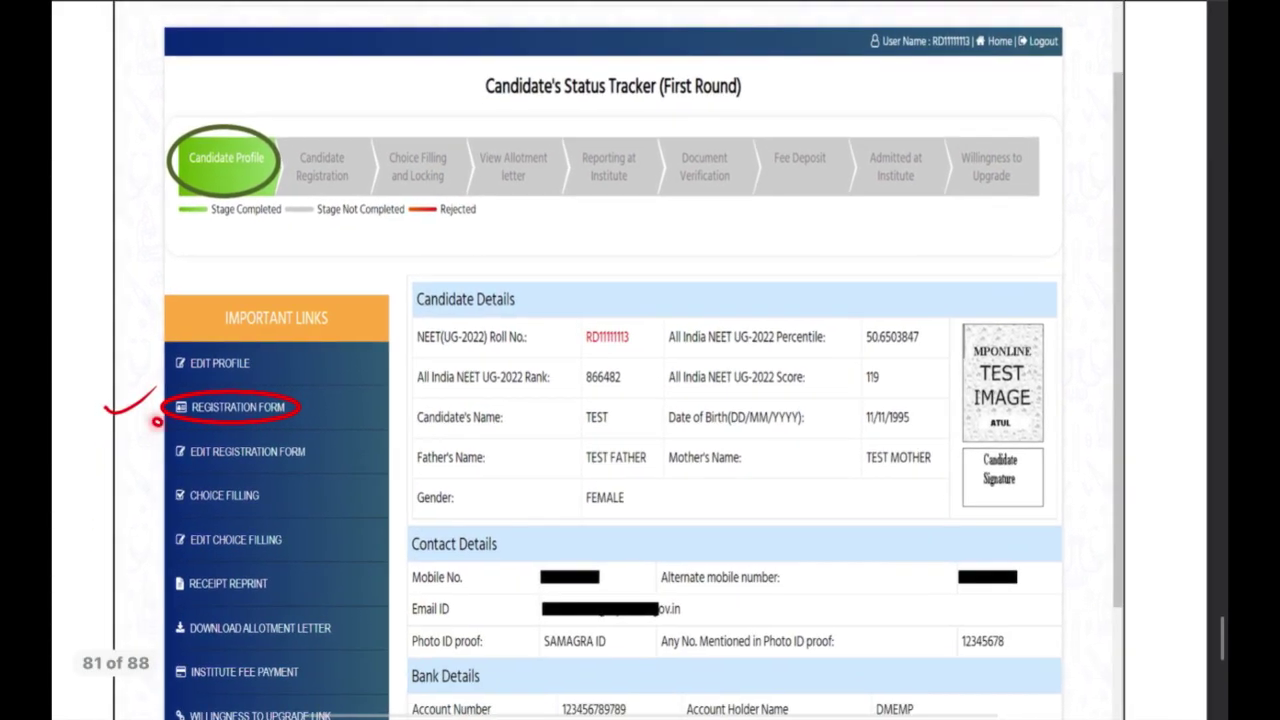
scroll(620, 400, "down", 2)
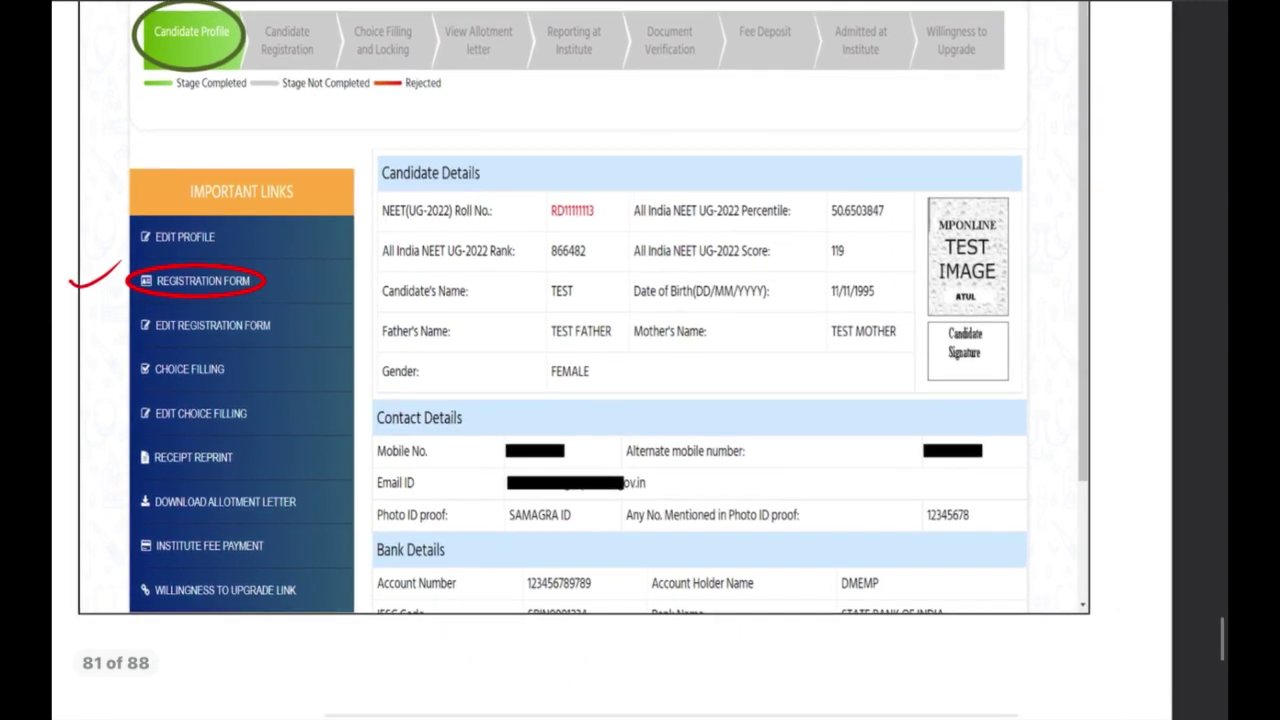
scroll(620, 400, "down", 2)
scroll(620, 400, "up", 2)
Point out the Candidate Details, Contact Details and Bank Details sections in Step 6's screenshot with the laser pointer.
mouse_move(810, 198)
left_mouse_down()
mouse_move(471, 186)
mouse_move(507, 184)
left_mouse_up()
scroll(620, 400, "down", 1)
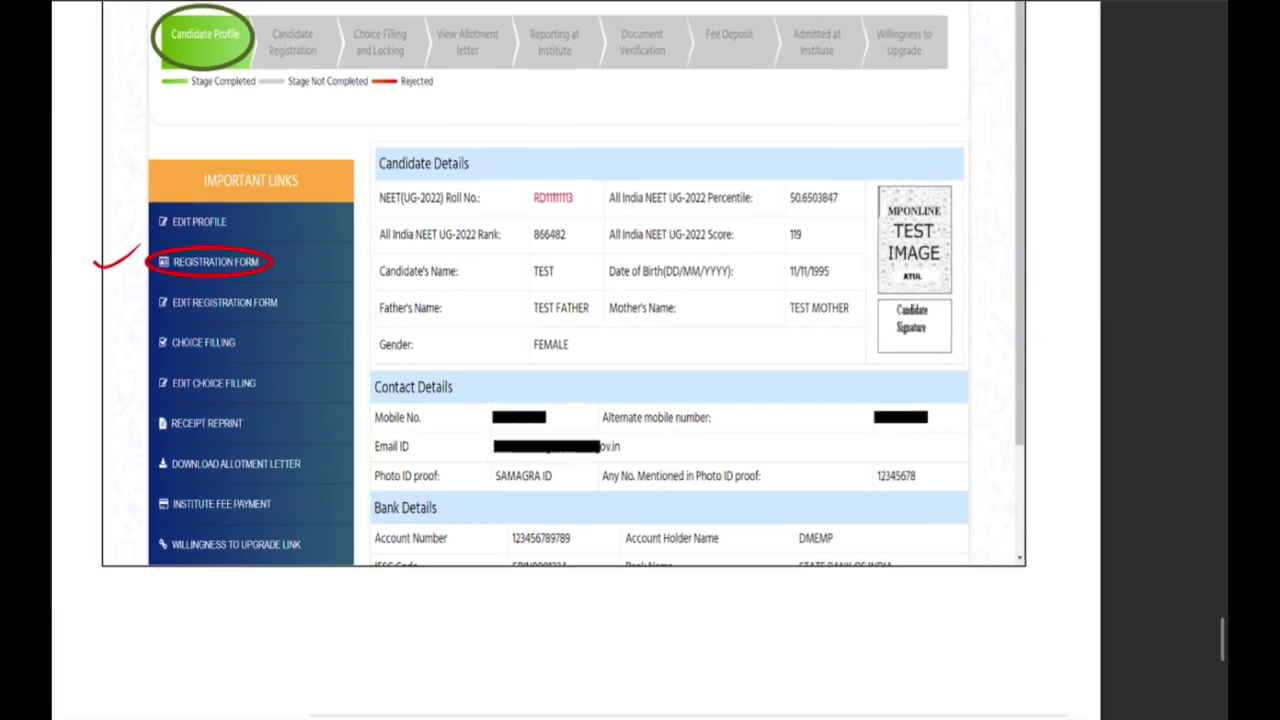
left_click_drag(350, 416, 470, 387)
left_click_drag(376, 504, 488, 472)
Go to Step 7 of the registration process and review the details required in the registration form.
scroll(620, 400, "down", 5)
scroll(575, 360, "down", 8)
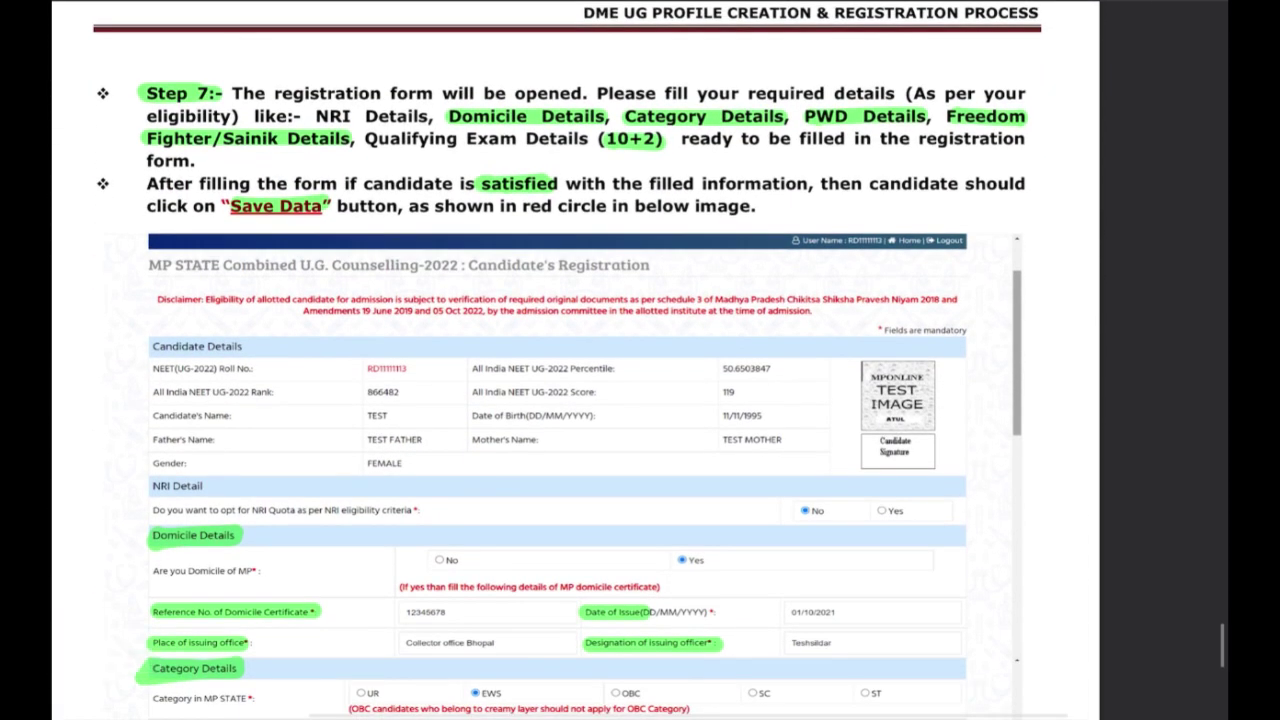
scroll(575, 360, "down", 1)
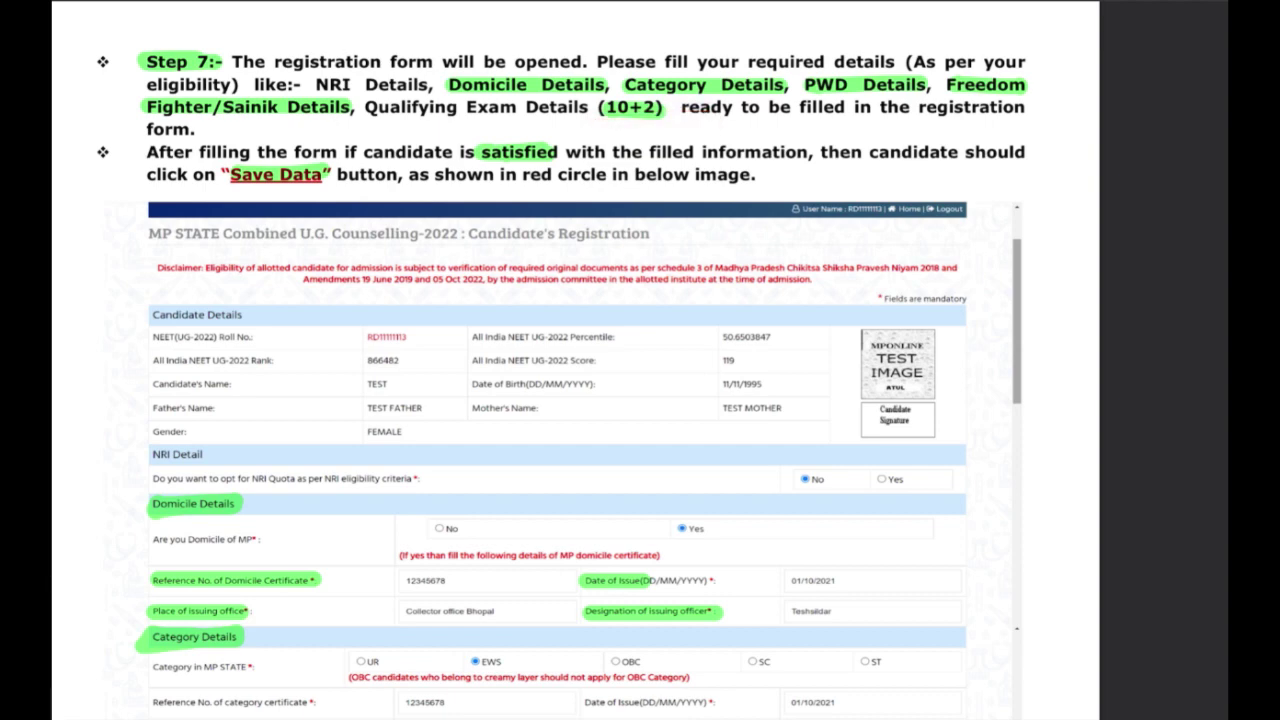
Review Step 7's Domicile Details, circle the EWS category and underline the category certificate fields with the laser pointer.
scroll(640, 360, "down", 2)
scroll(640, 360, "up", 1)
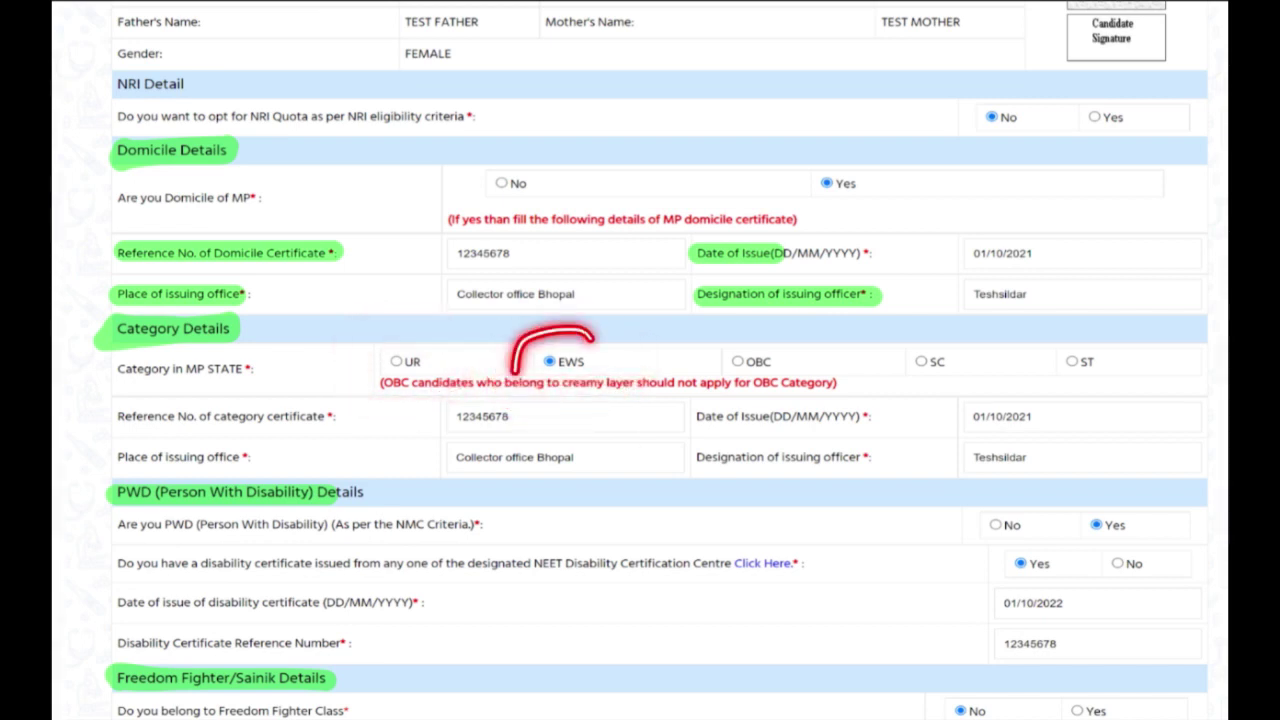
scroll(640, 360, "down", 2)
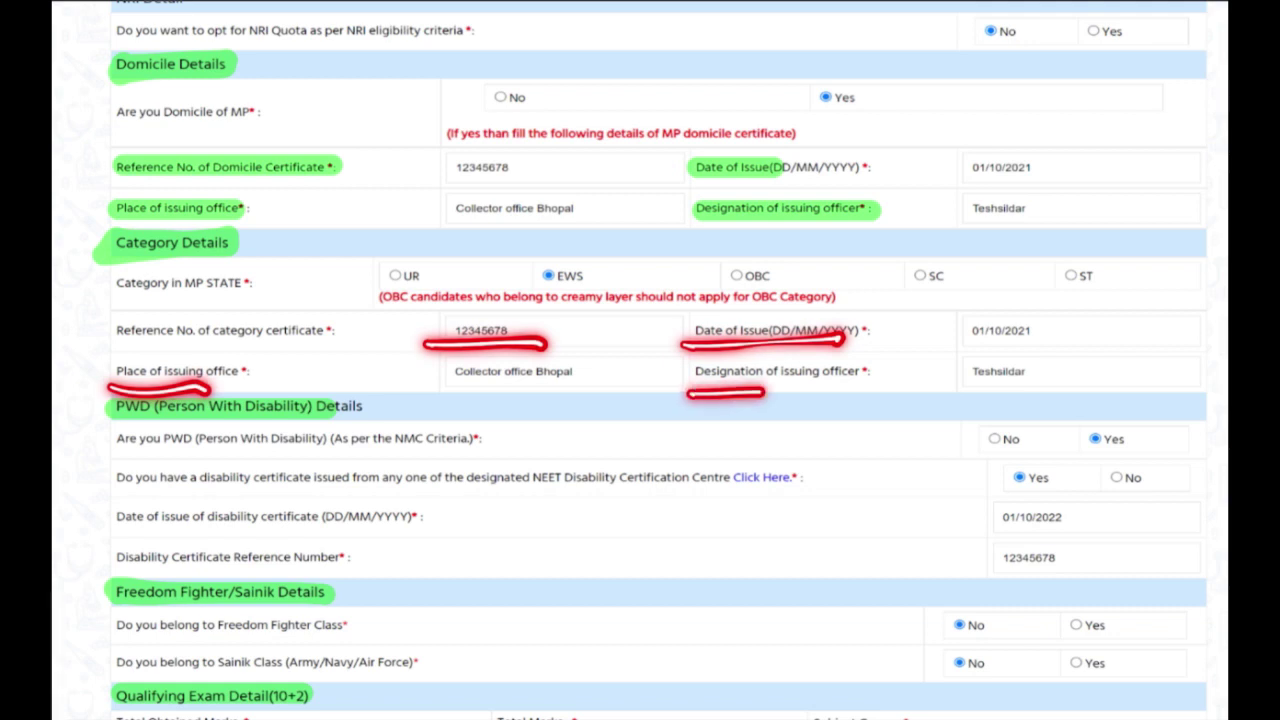
scroll(640, 360, "down", 2)
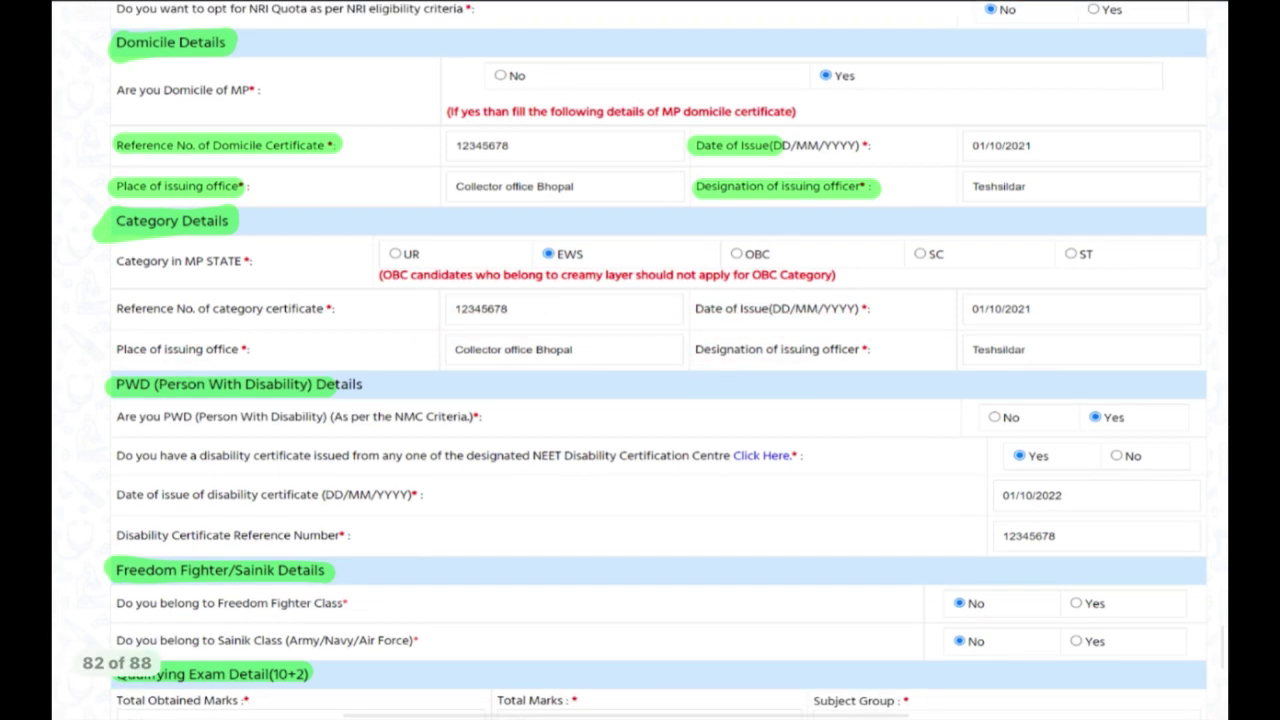
Tick the PWD Details heading, circle its Yes answer and certificate entries, and underline the Click Here link with the laser pointer.
left_click_drag(78, 299, 191, 250)
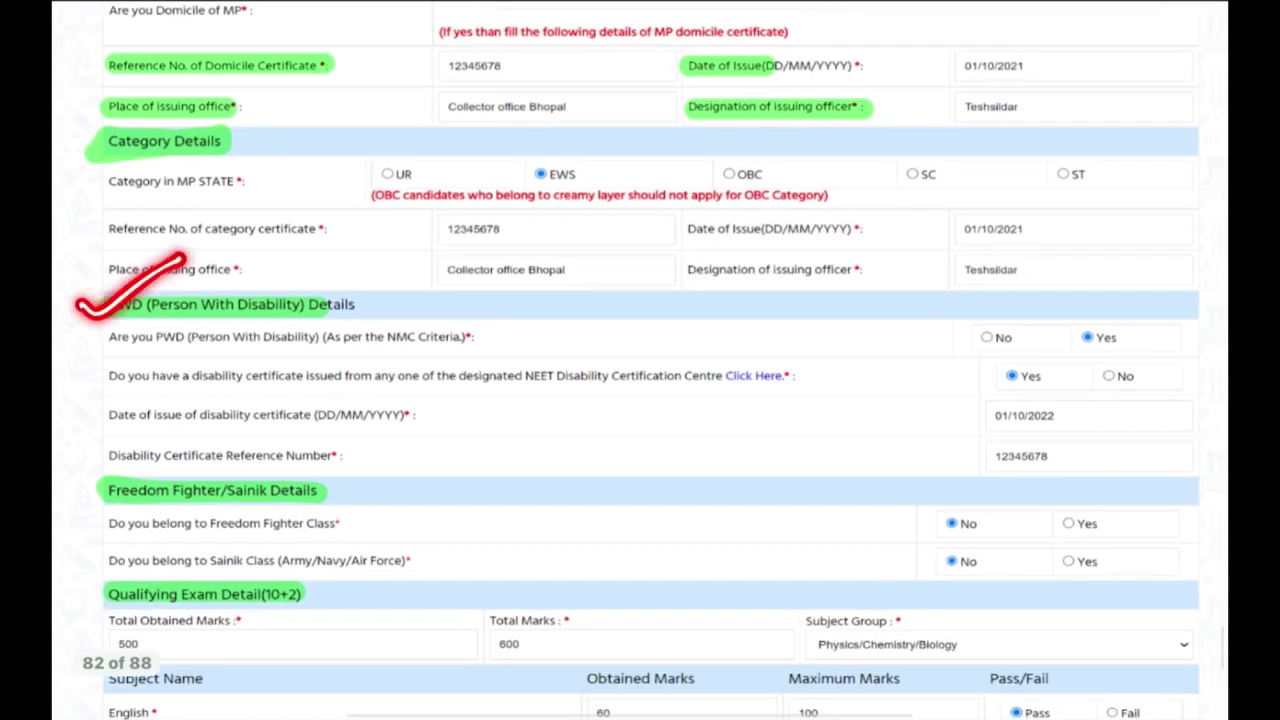
scroll(640, 360, "down", 1)
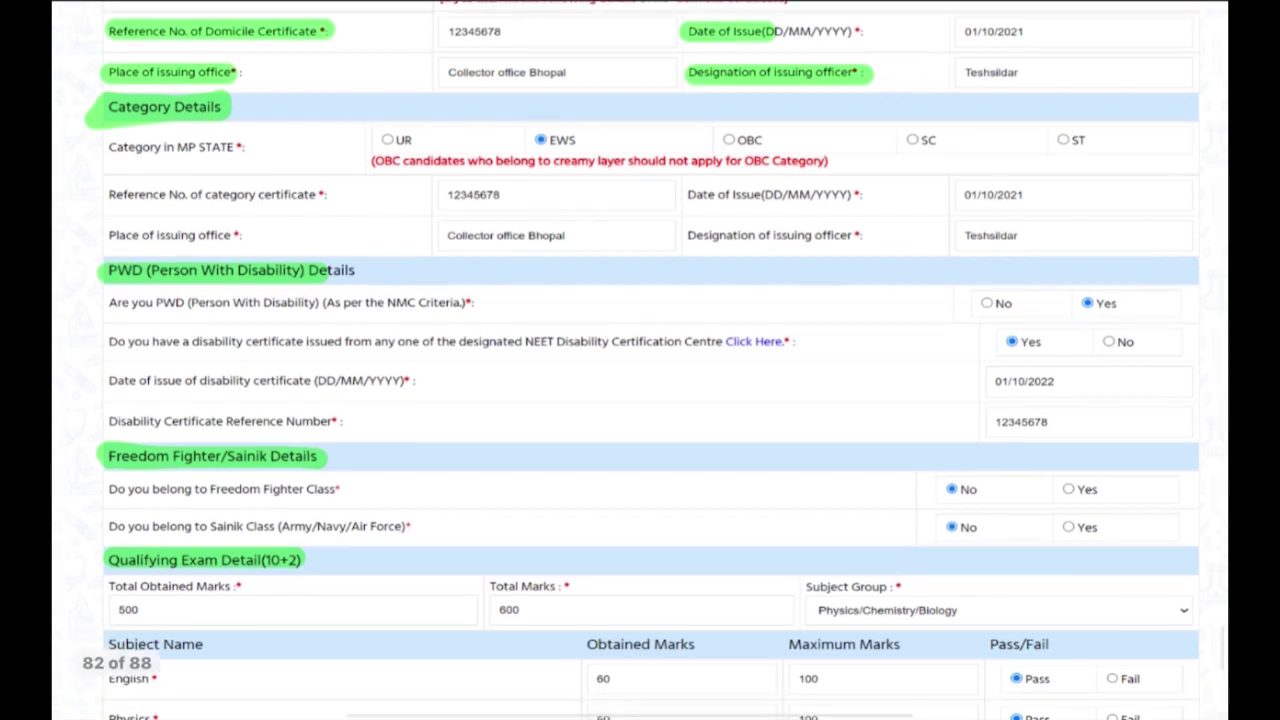
left_click_drag(1116, 275, 1058, 256)
left_click_drag(734, 357, 846, 360)
left_click_drag(1080, 376, 1088, 437)
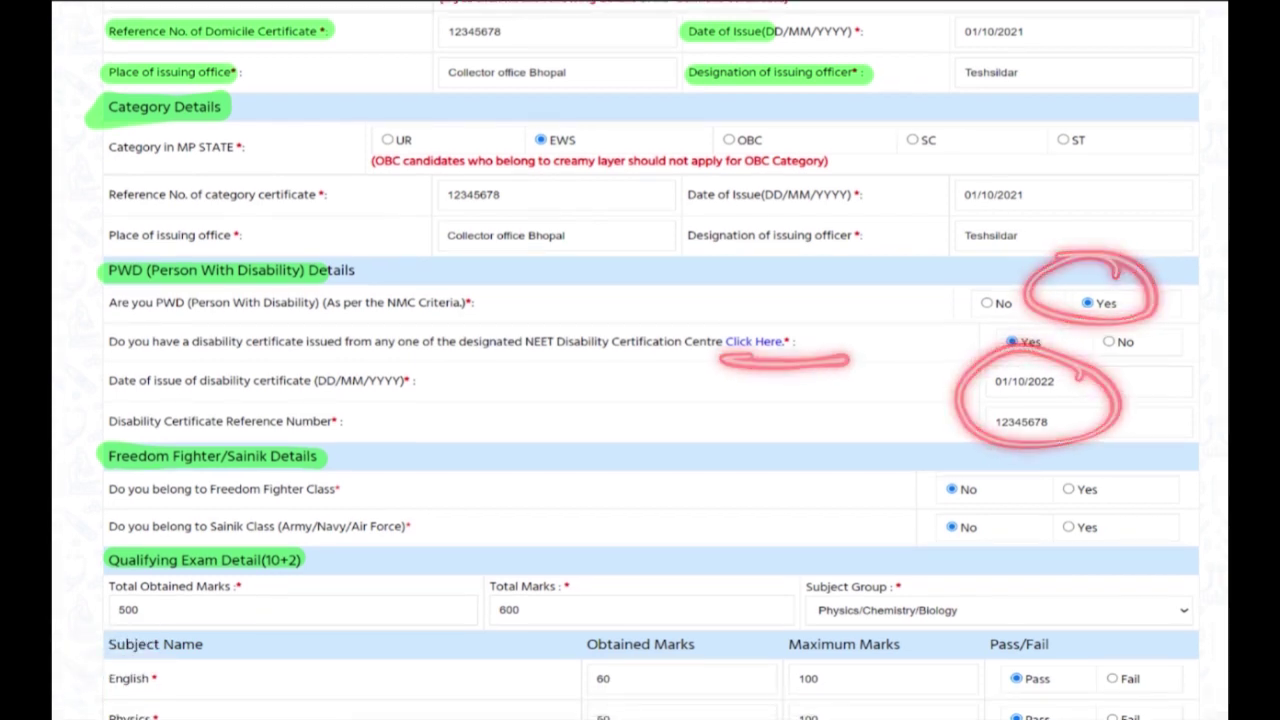
Tick the Freedom Fighter/Sainik Details heading and circle both No answers with the laser pointer.
scroll(640, 360, "down", 3)
left_click_drag(76, 345, 188, 304)
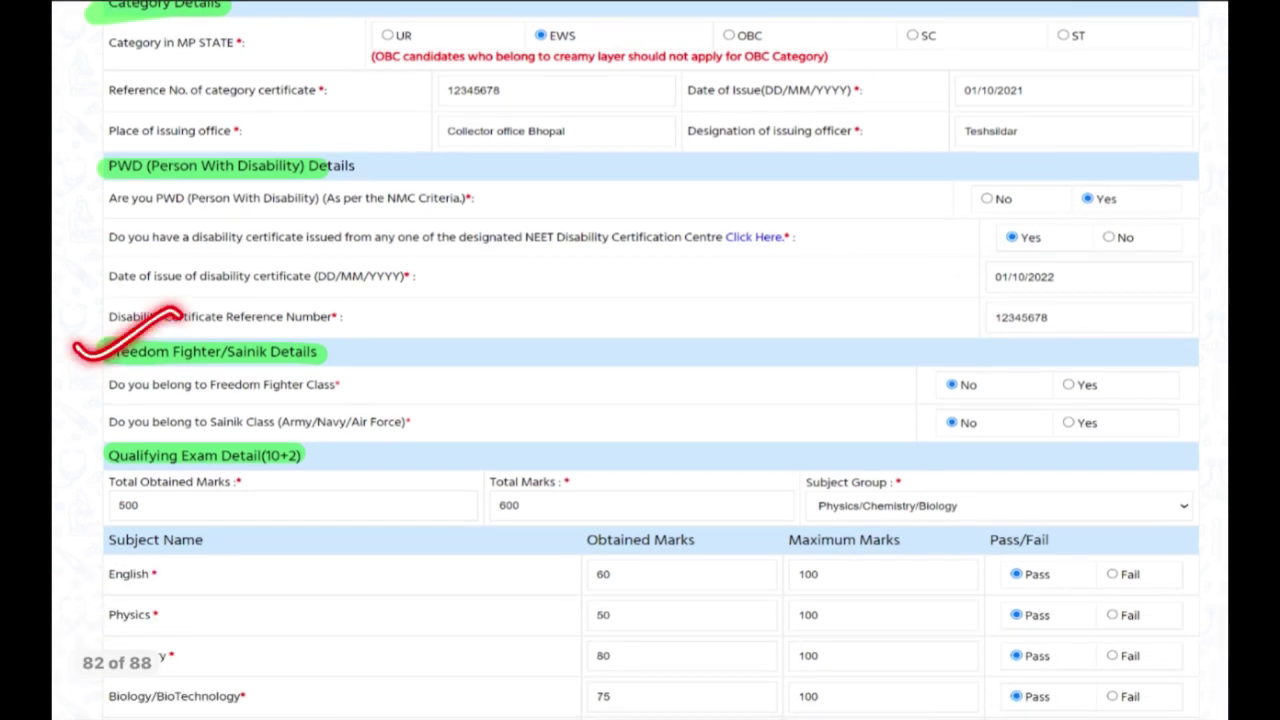
scroll(640, 360, "down", 1)
mouse_move(965, 339)
left_mouse_down()
mouse_move(886, 390)
mouse_move(1030, 340)
left_mouse_up()
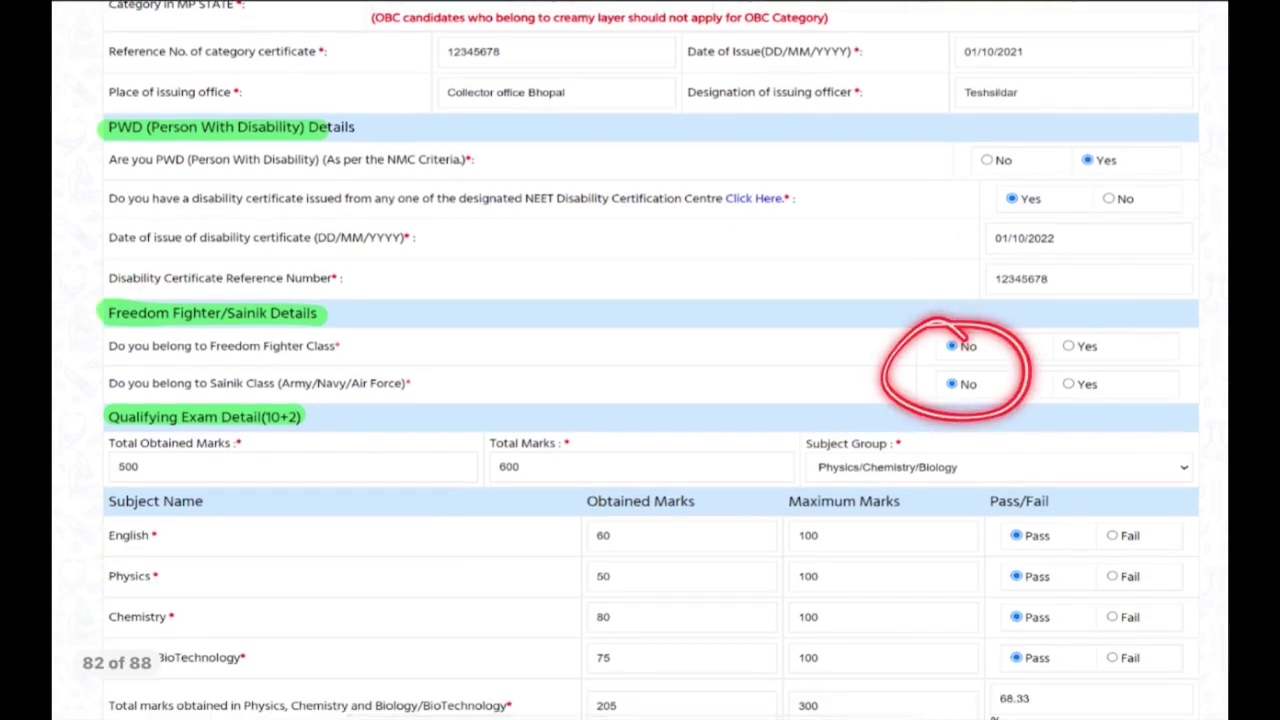
Review the Qualifying Exam Detail (10+2) section and tick the Declaration above Save Data with the laser pointer.
scroll(640, 360, "down", 3)
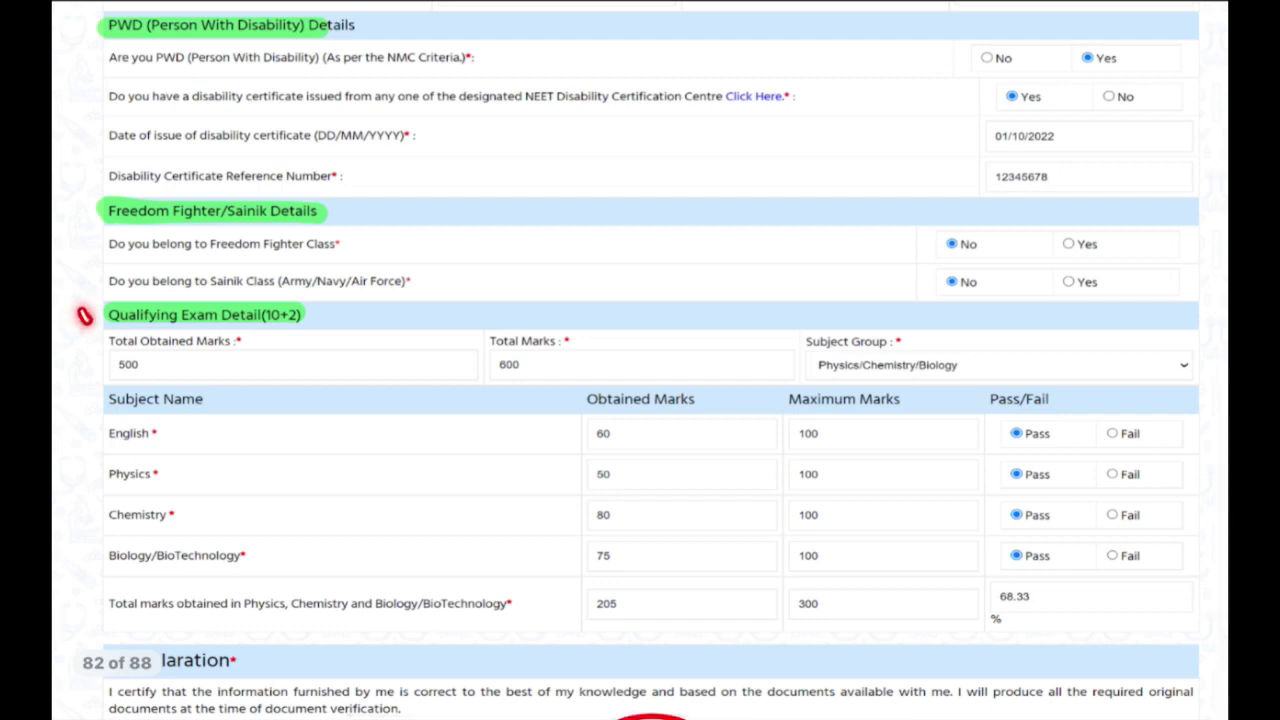
scroll(82, 312, "down", 1)
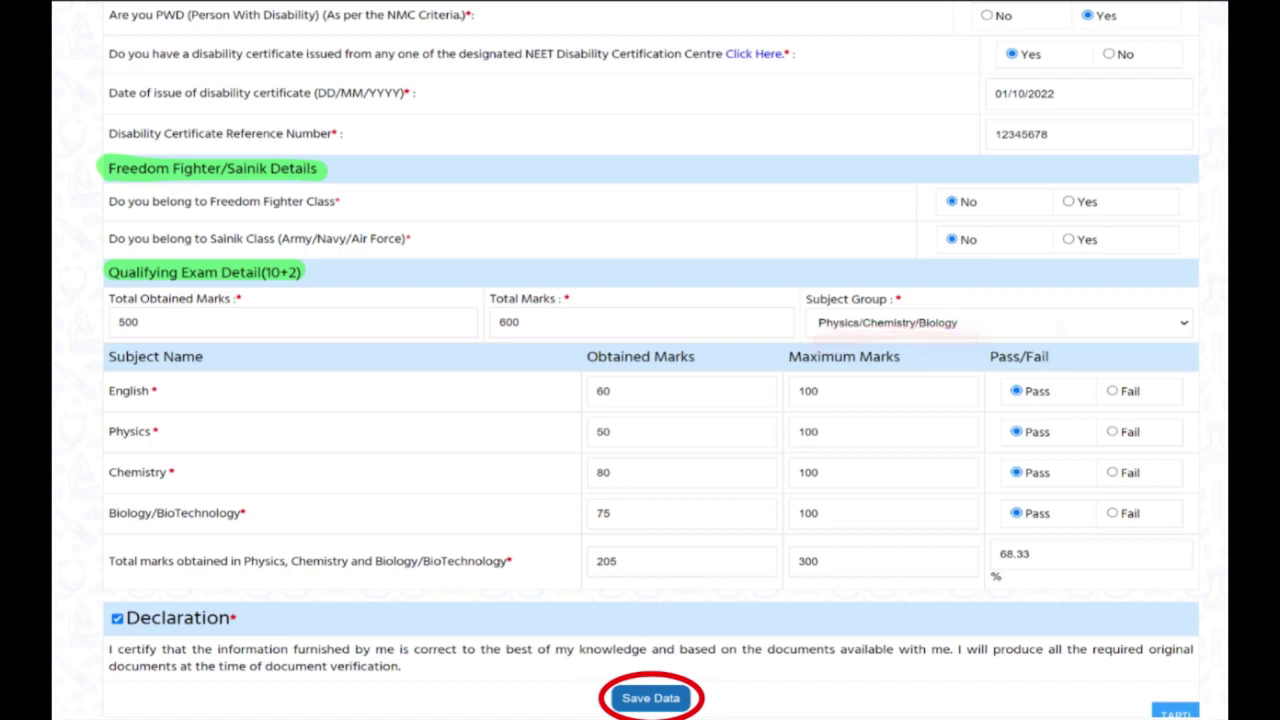
scroll(640, 400, "down", 2)
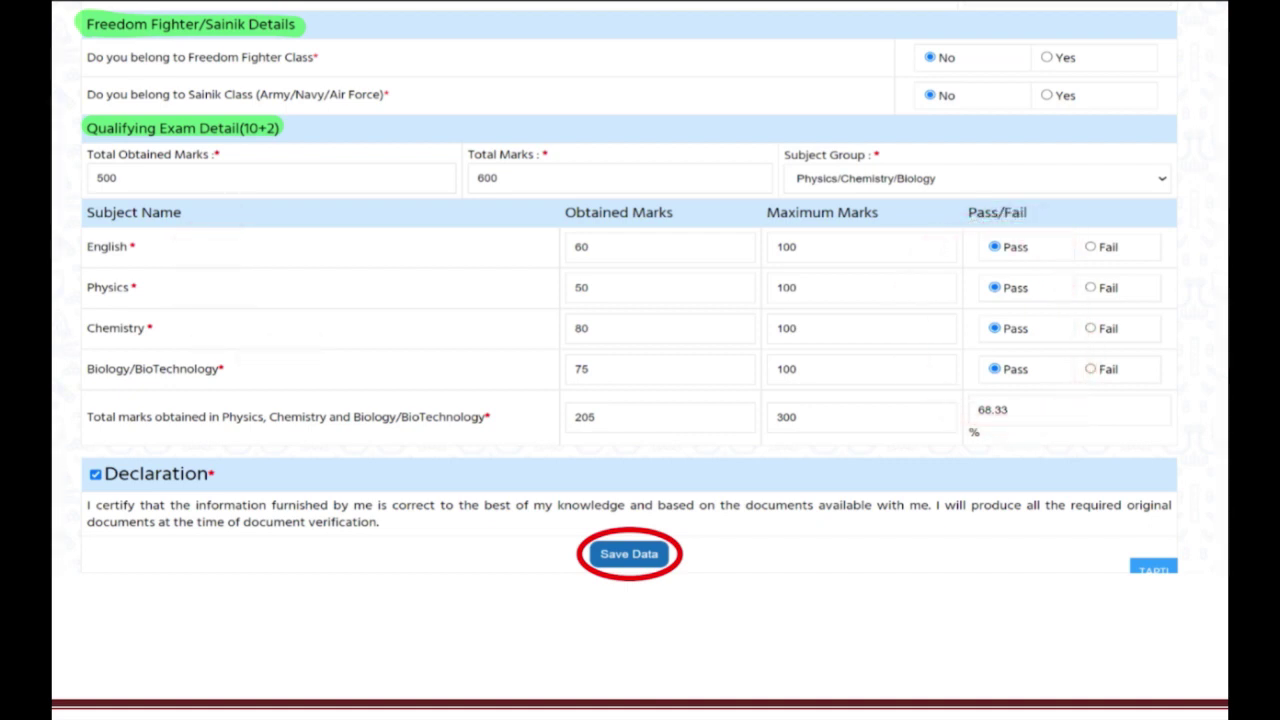
scroll(640, 360, "up", 10)
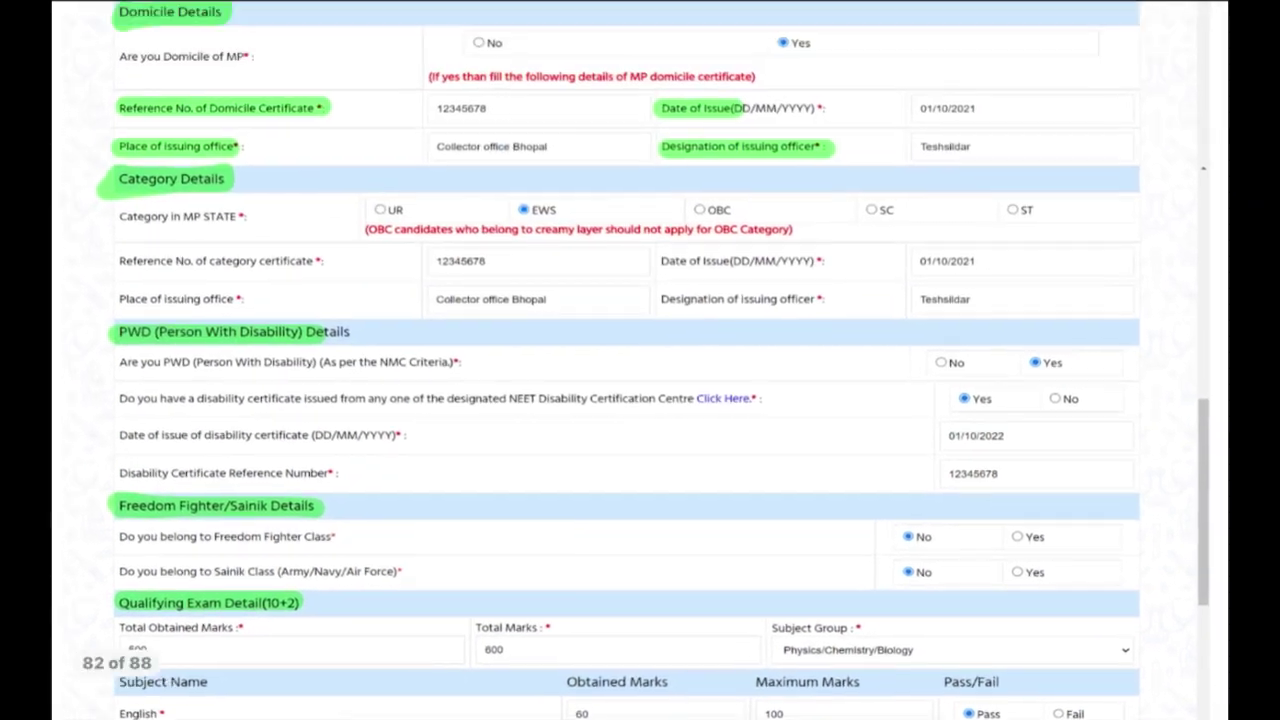
scroll(640, 360, "down", 10)
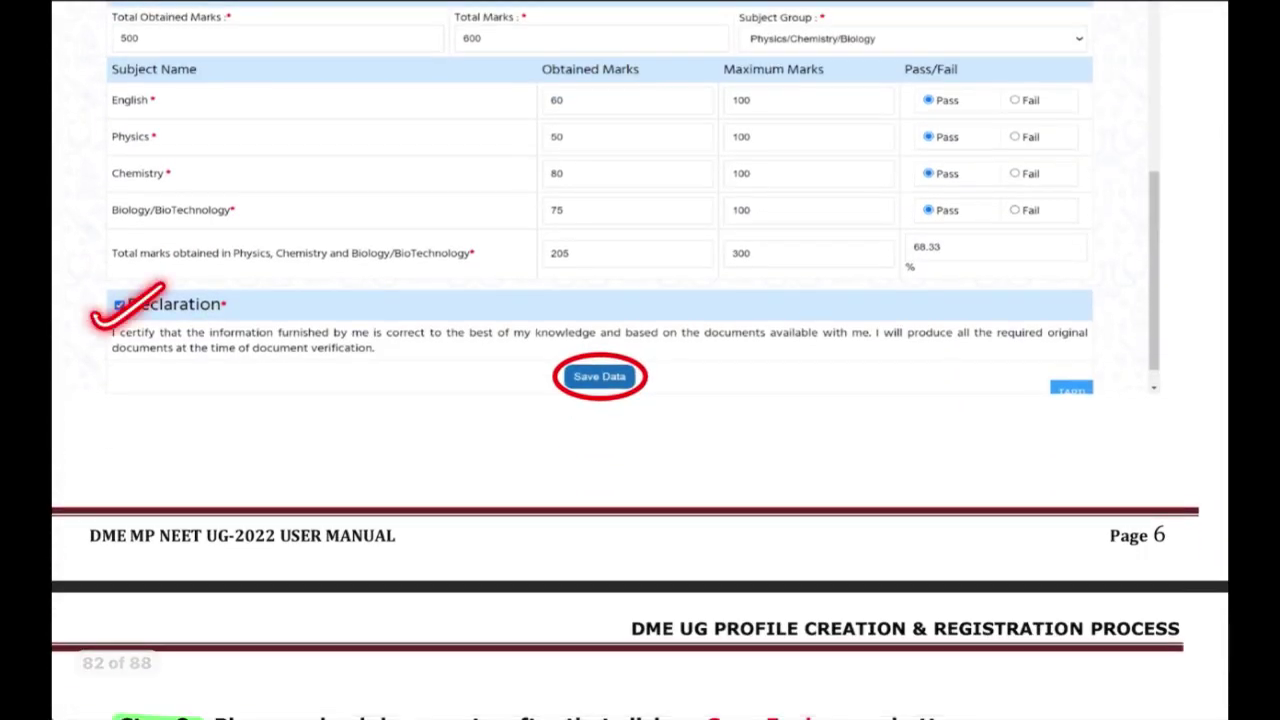
scroll(640, 360, "down", 10)
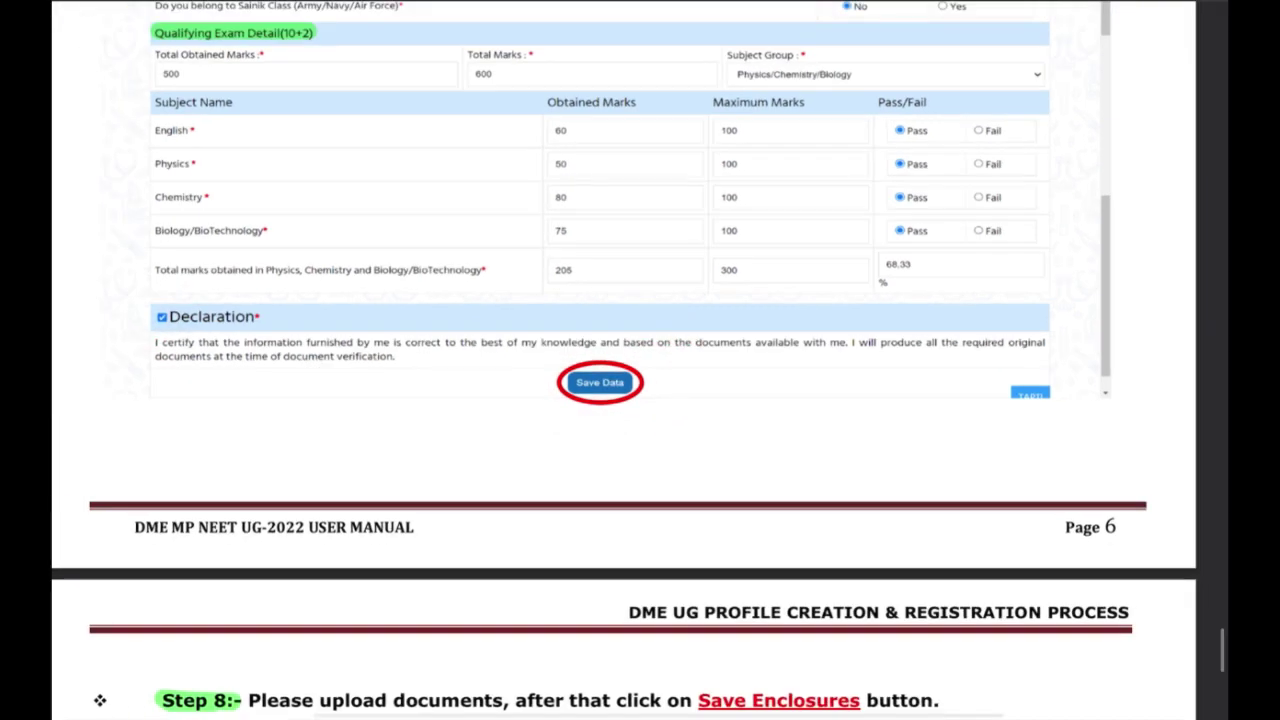
Review Step 8's list of enclosures and its file size and format note, and circle Save Enclosures with the laser pointer.
scroll(683, 700, "up", 2)
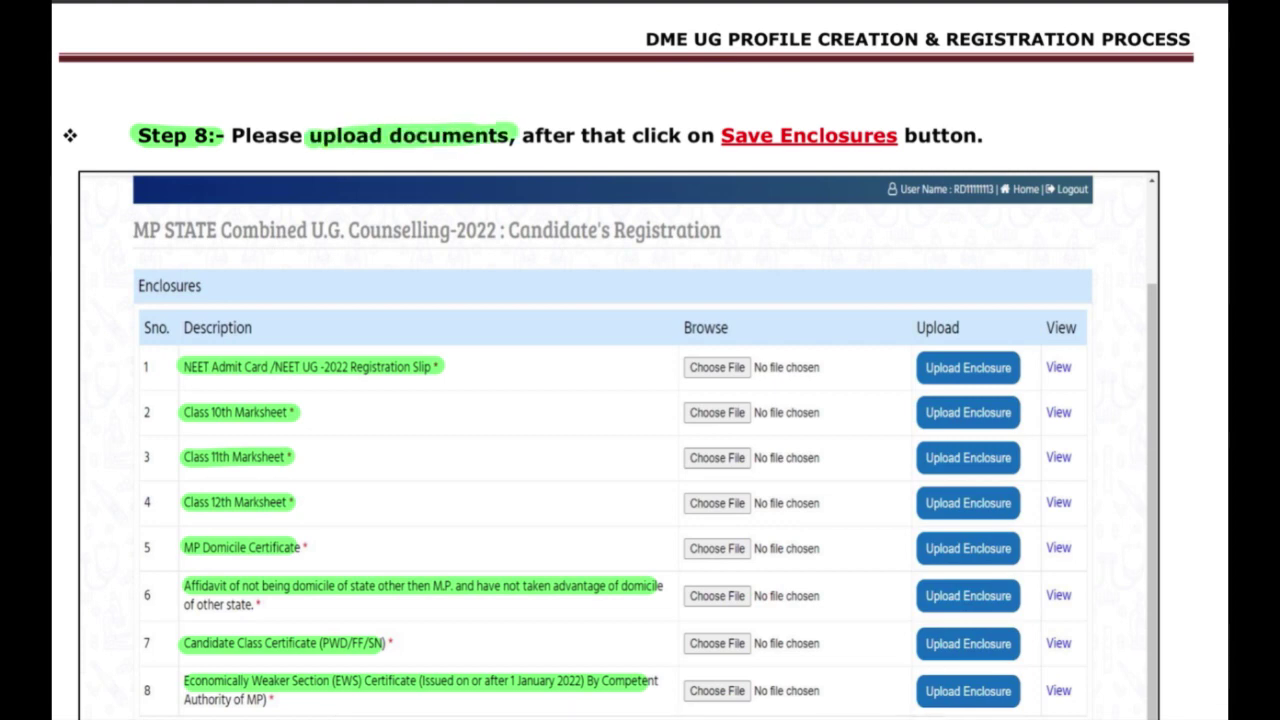
scroll(640, 360, "down", 3)
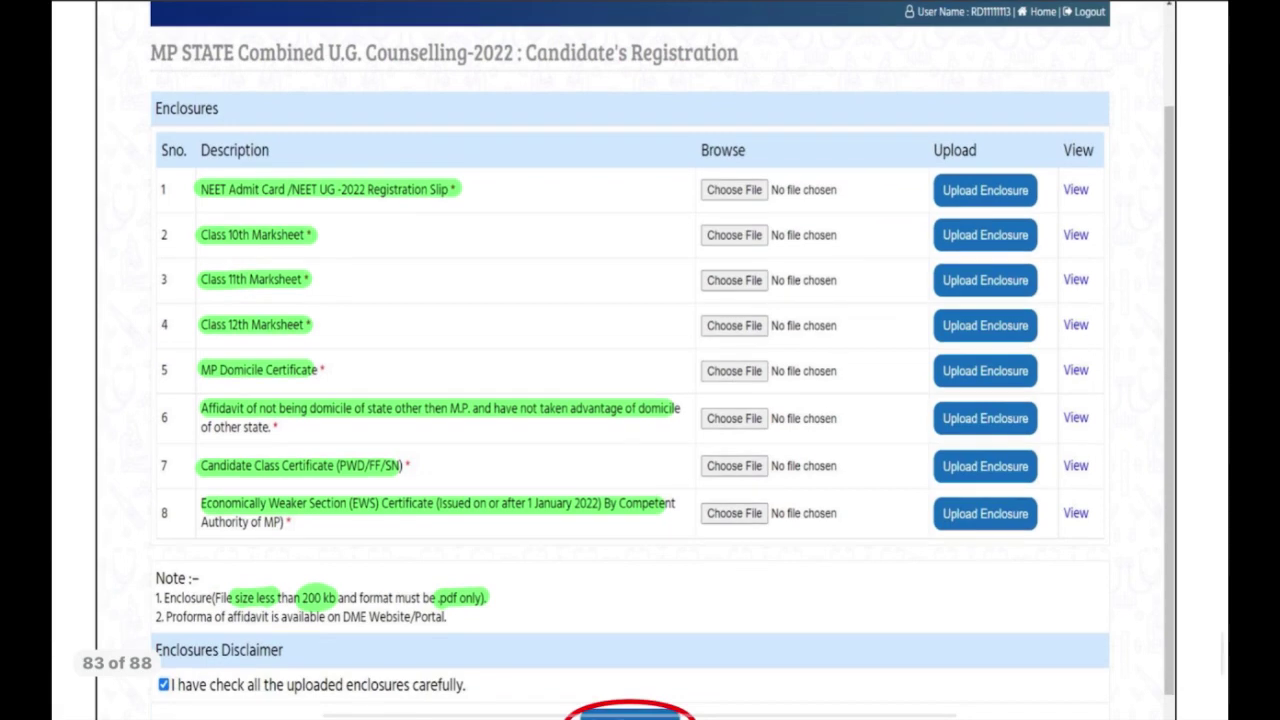
scroll(640, 360, "right", 1)
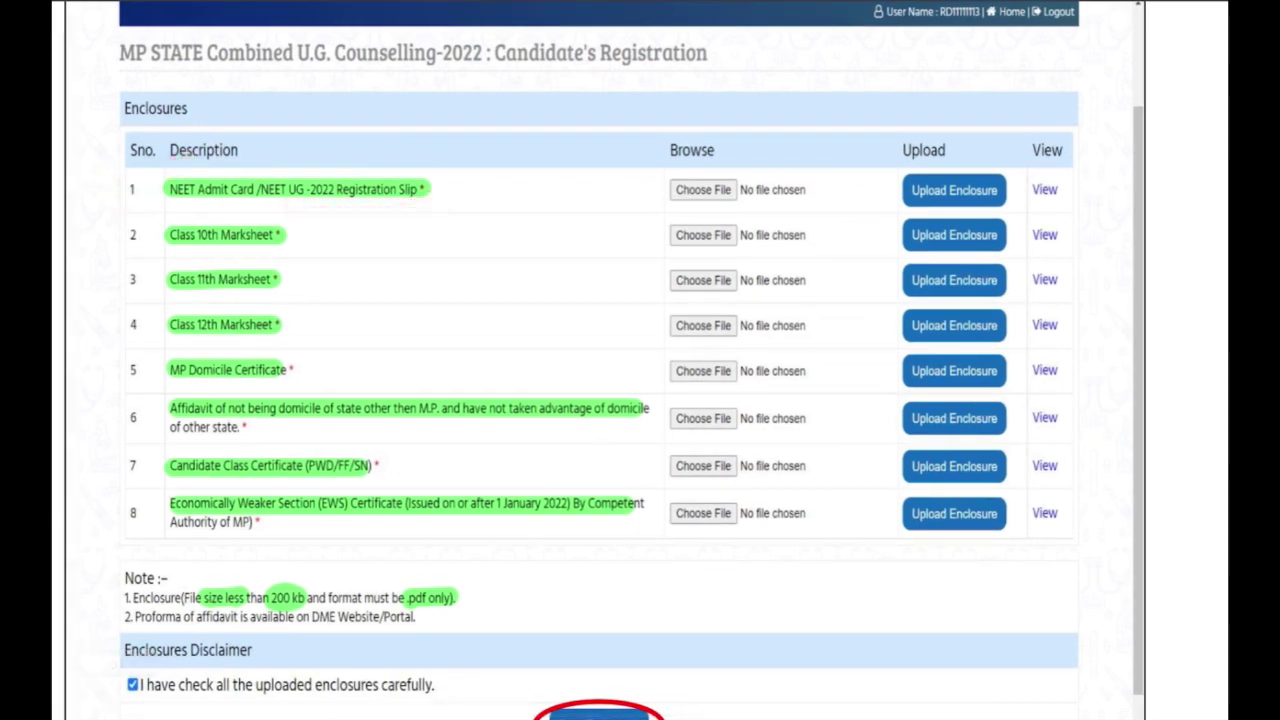
scroll(640, 360, "left", 1)
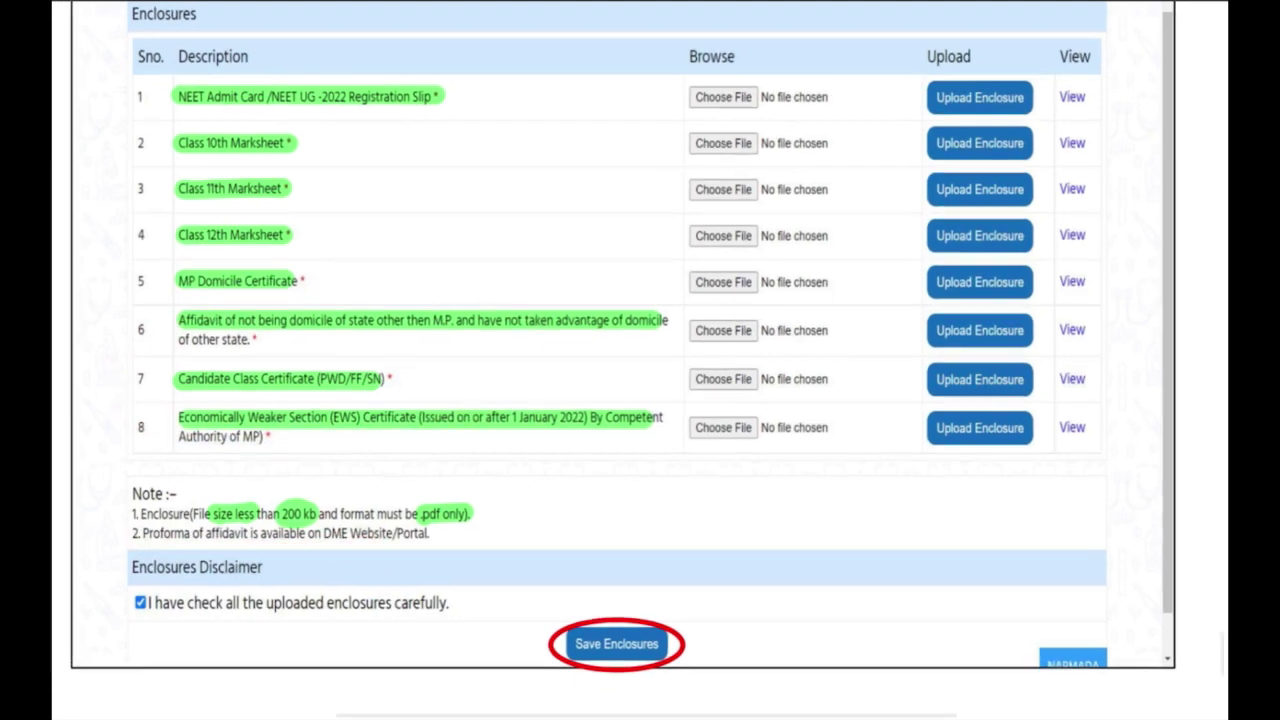
scroll(620, 350, "down", 3)
left_click_drag(690, 432, 645, 414)
Go to Step 9 and review its instructions and the summary of the candidate's submitted information.
scroll(640, 360, "down", 3)
scroll(640, 360, "up", 6)
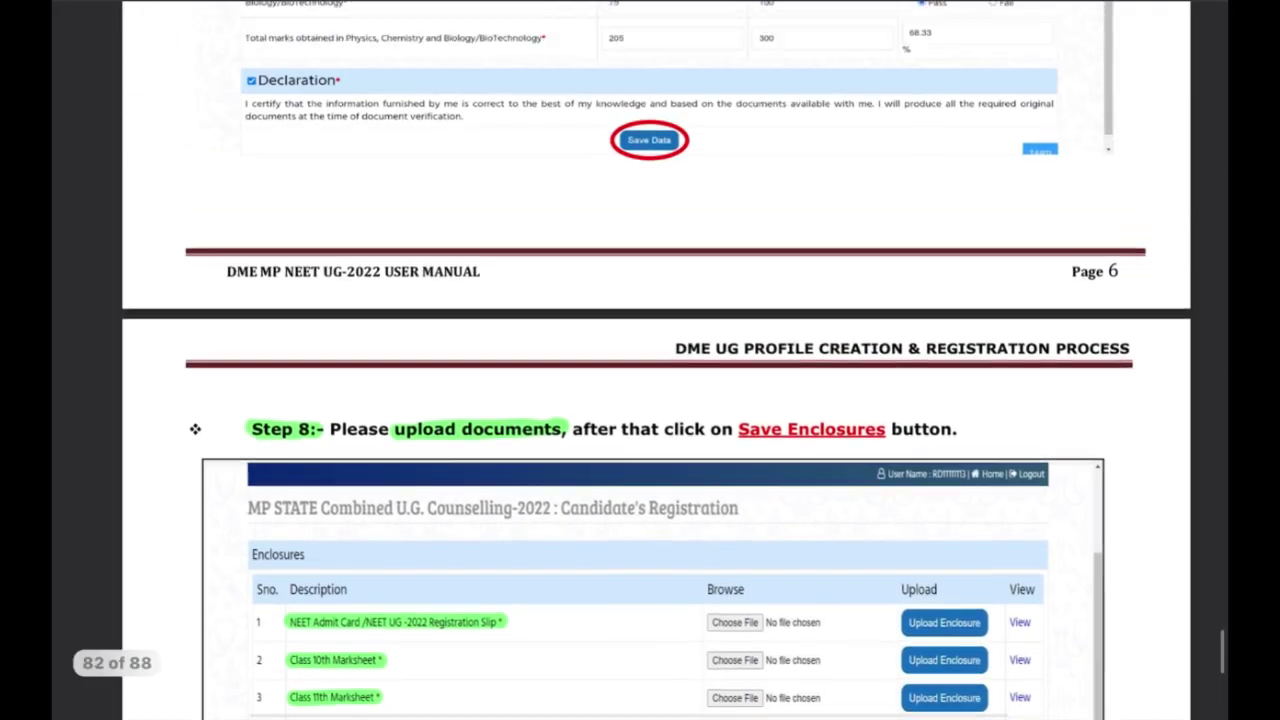
scroll(640, 360, "down", 12)
scroll(640, 360, "down", 10)
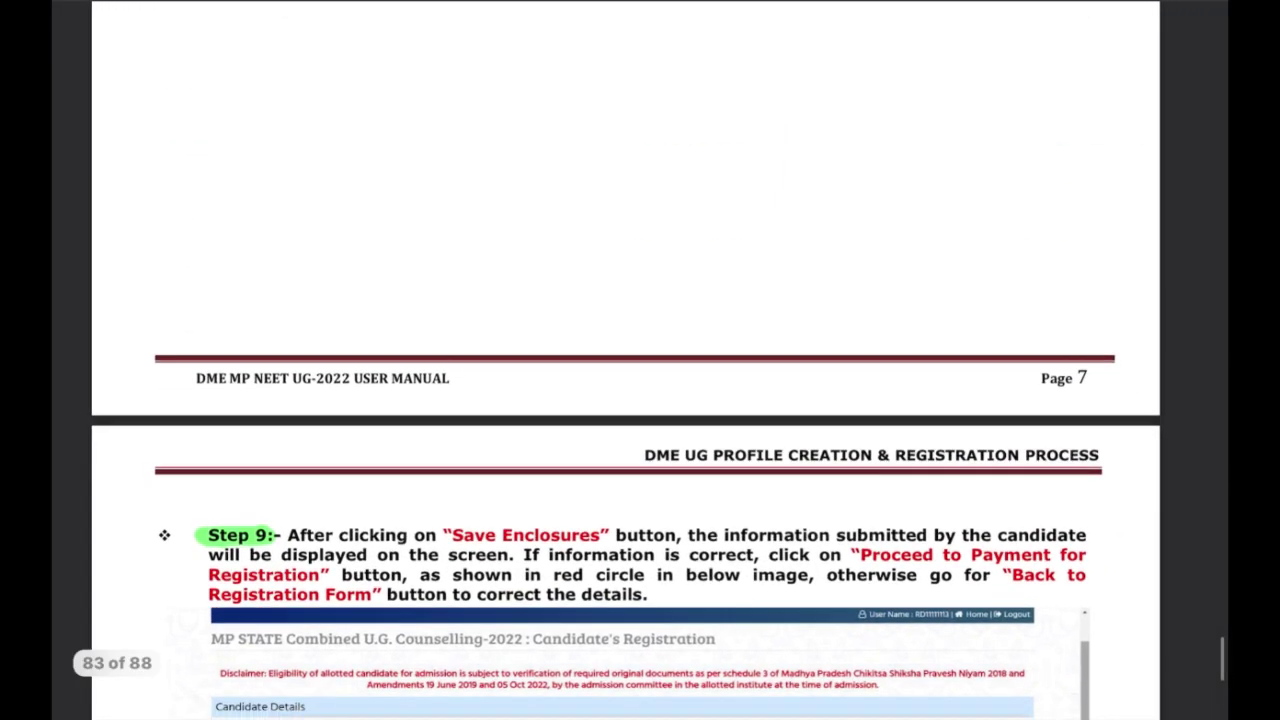
scroll(640, 360, "down", 2)
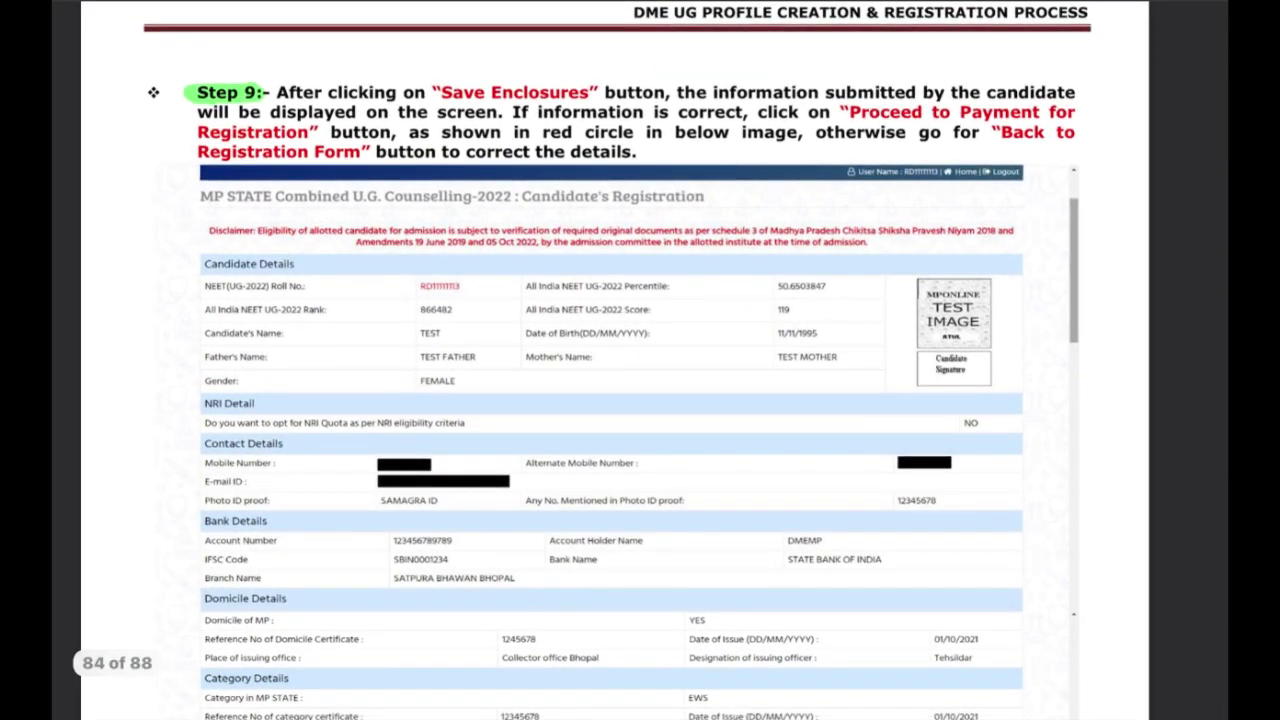
scroll(640, 360, "down", 5)
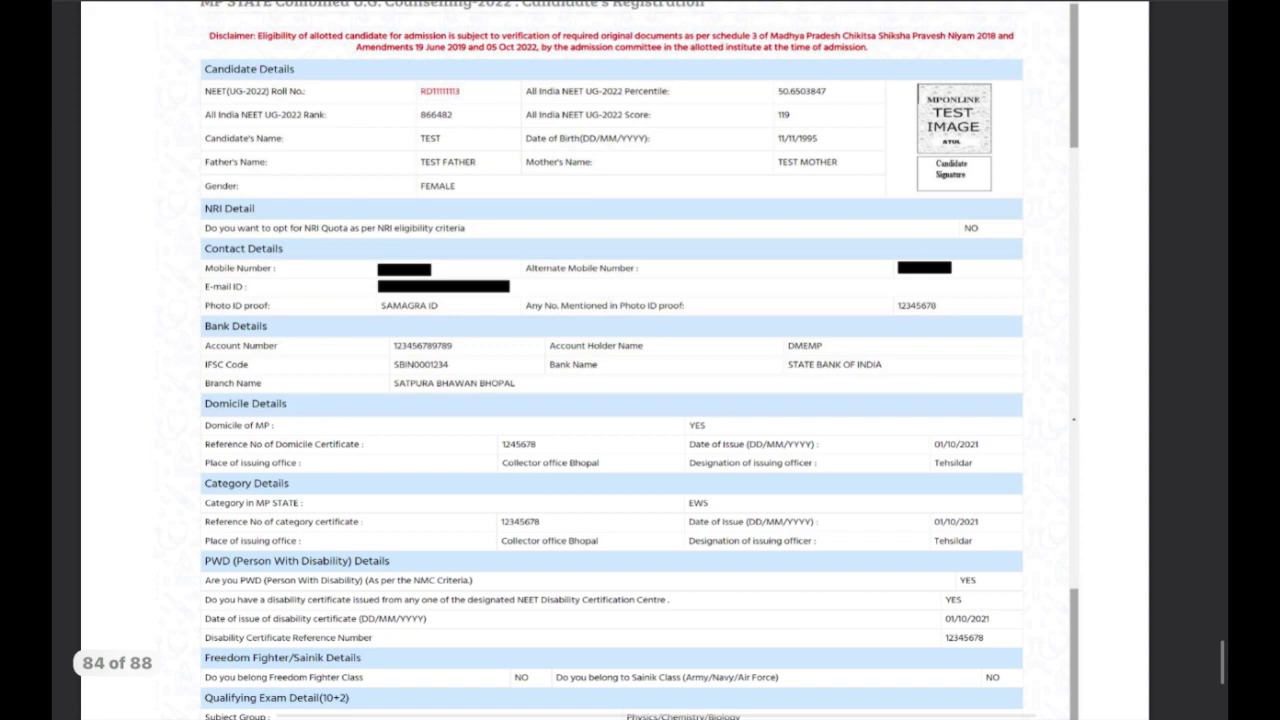
scroll(640, 360, "down", 2)
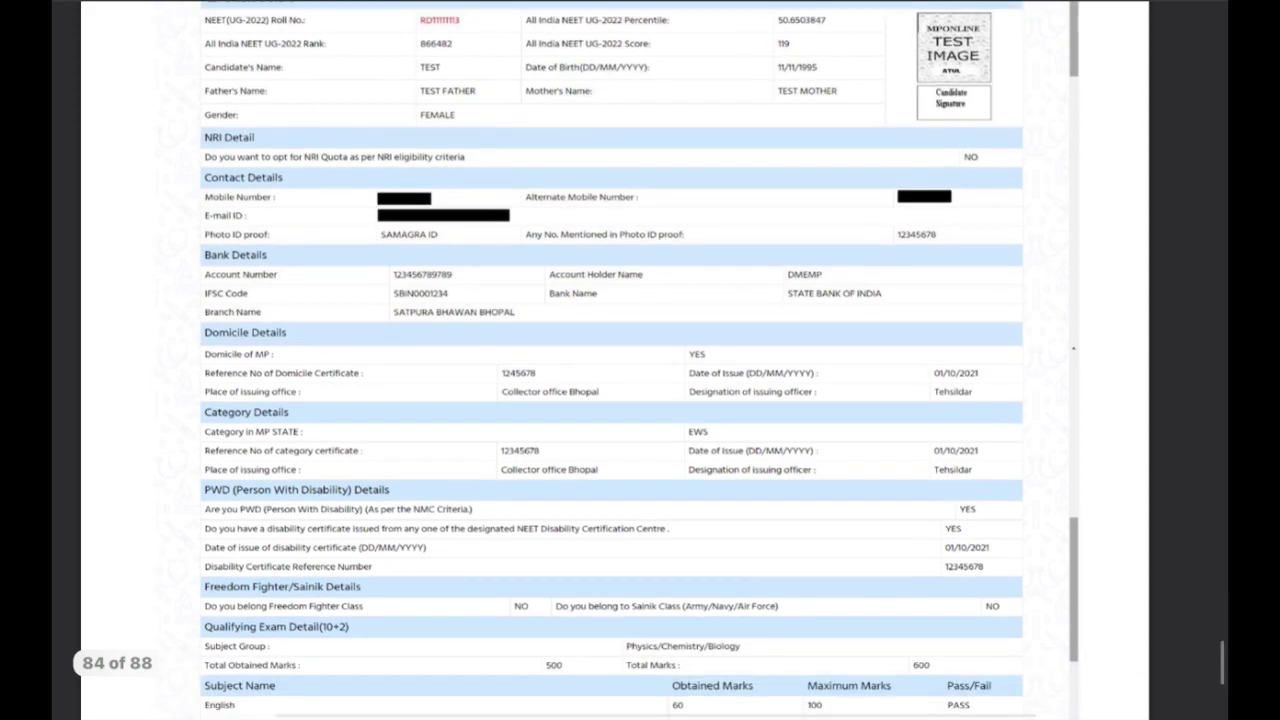
Tick the section headings in Step 9's summary, including Bank, Domicile and Category Details, with the laser pointer.
left_click_drag(165, 281, 300, 261)
left_click_drag(181, 358, 316, 338)
left_click_drag(172, 443, 331, 406)
scroll(412, 432, "up", 1)
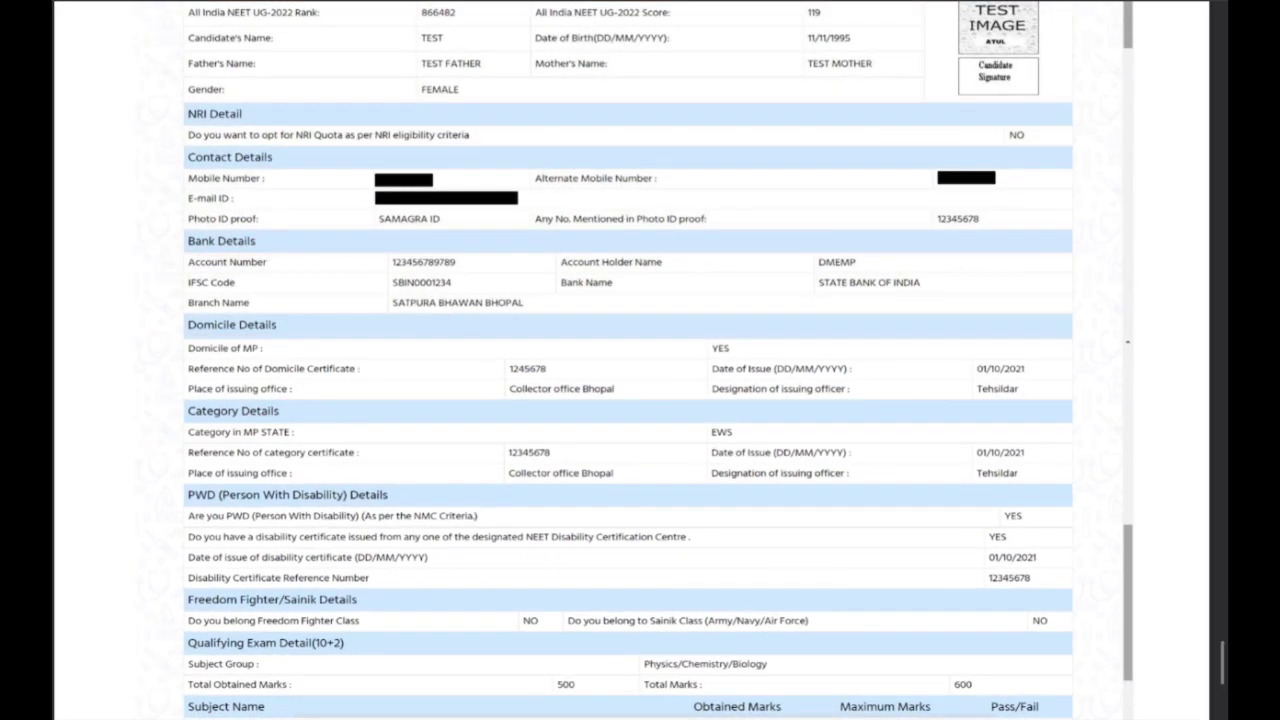
scroll(640, 360, "down", 4)
left_click_drag(135, 505, 275, 488)
Review the Enclosures table in Step 9's summary and mark its View links with the laser pointer.
scroll(640, 360, "down", 7)
scroll(640, 360, "down", 1)
left_click_drag(1027, 385, 1035, 388)
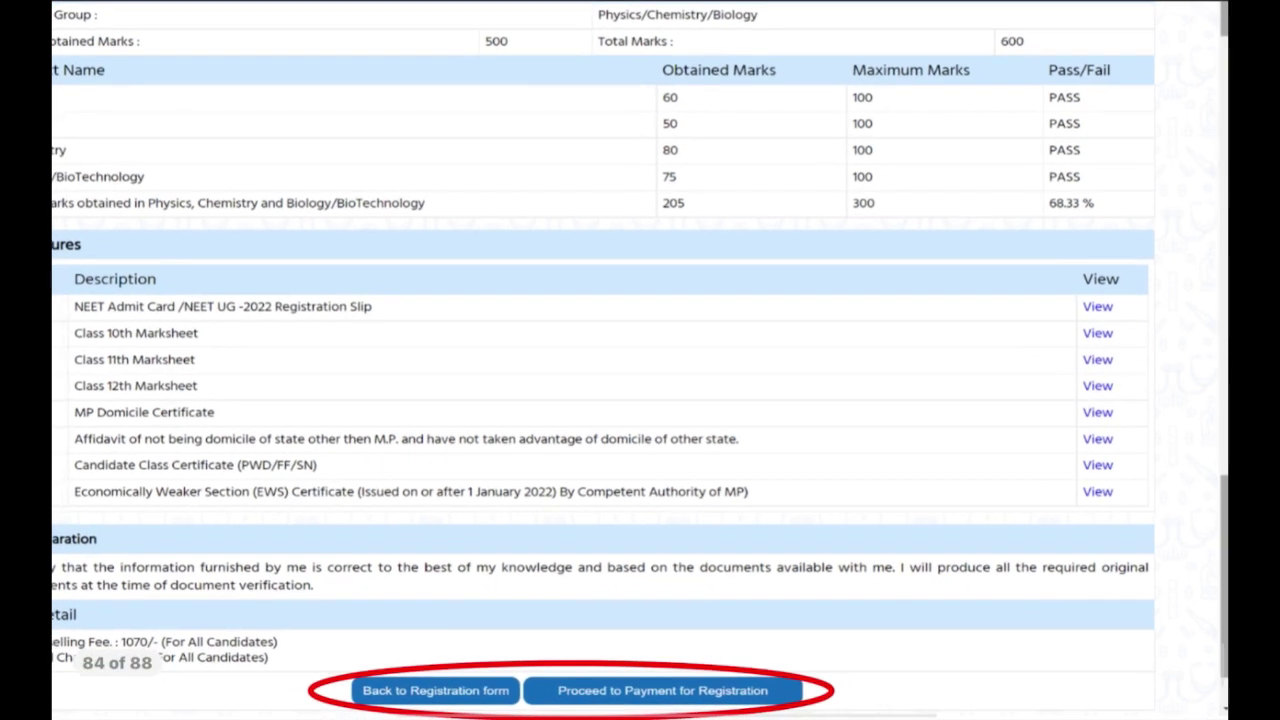
left_click_drag(1053, 425, 1127, 421)
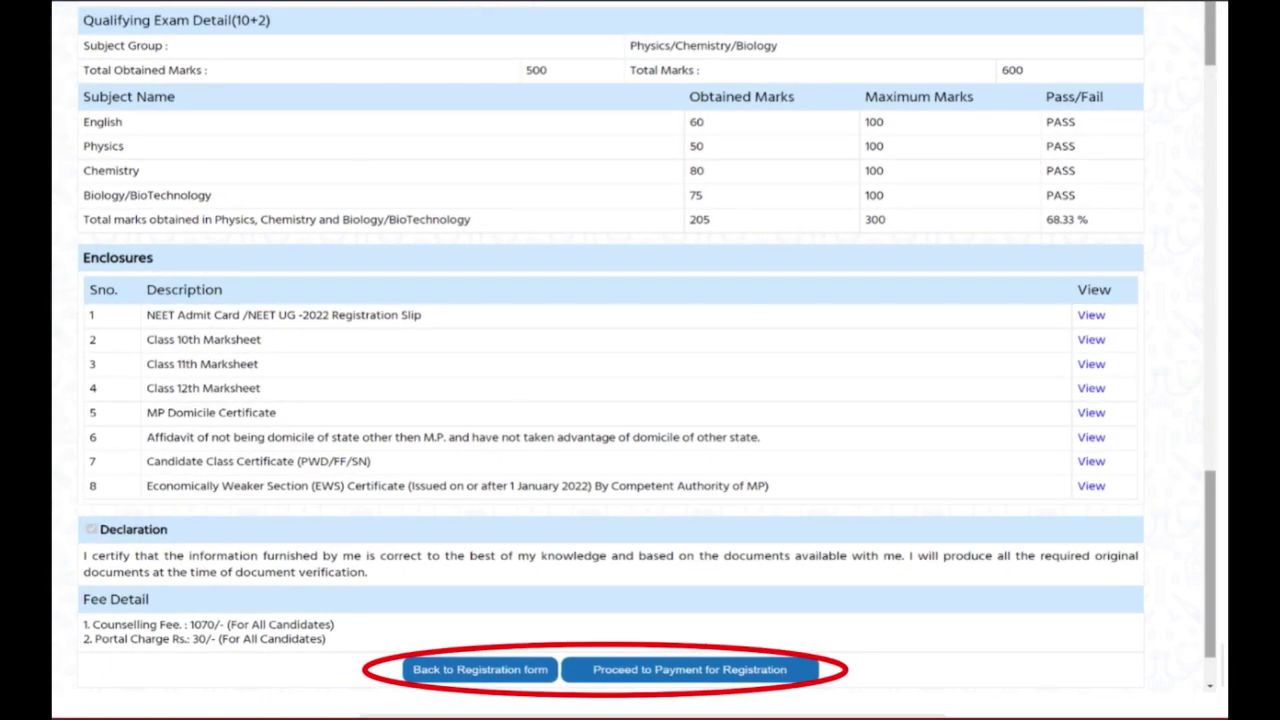
Mark Step 9's Fee Detail section and underline the 1070/- counselling fee and 30/- portal charge with the laser pointer.
scroll(640, 360, "down", 3)
left_click_drag(111, 361, 65, 395)
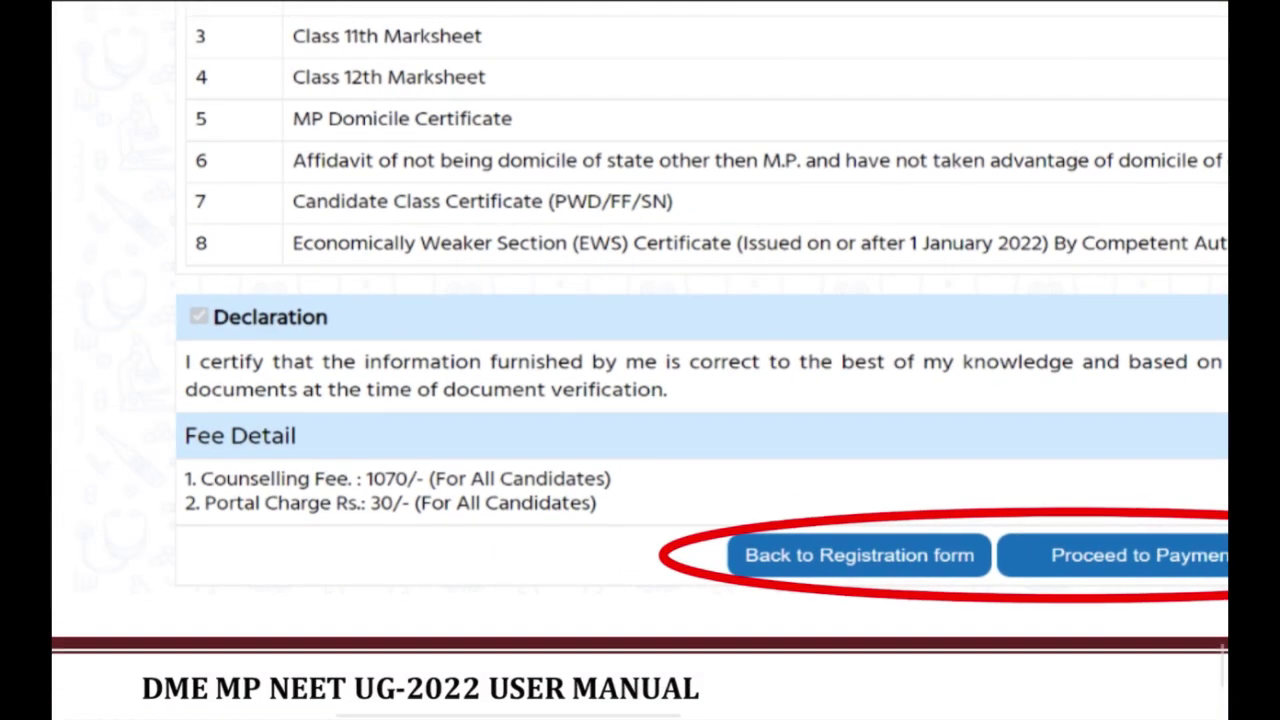
scroll(640, 360, "down", 1)
scroll(640, 360, "right", 1)
left_click_drag(300, 444, 398, 444)
left_click_drag(306, 480, 373, 480)
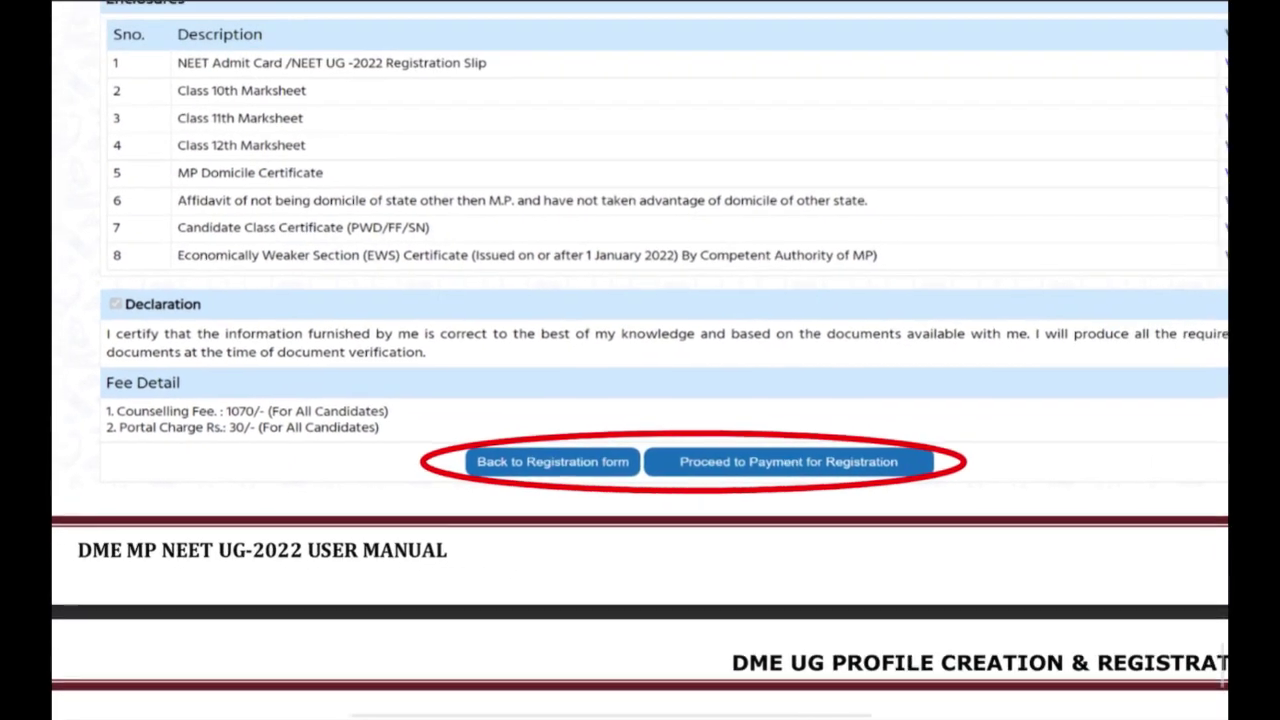
Recheck Step 9's submitted information and tick Proceed to Payment for Registration with the laser pointer.
scroll(640, 360, "up", 10)
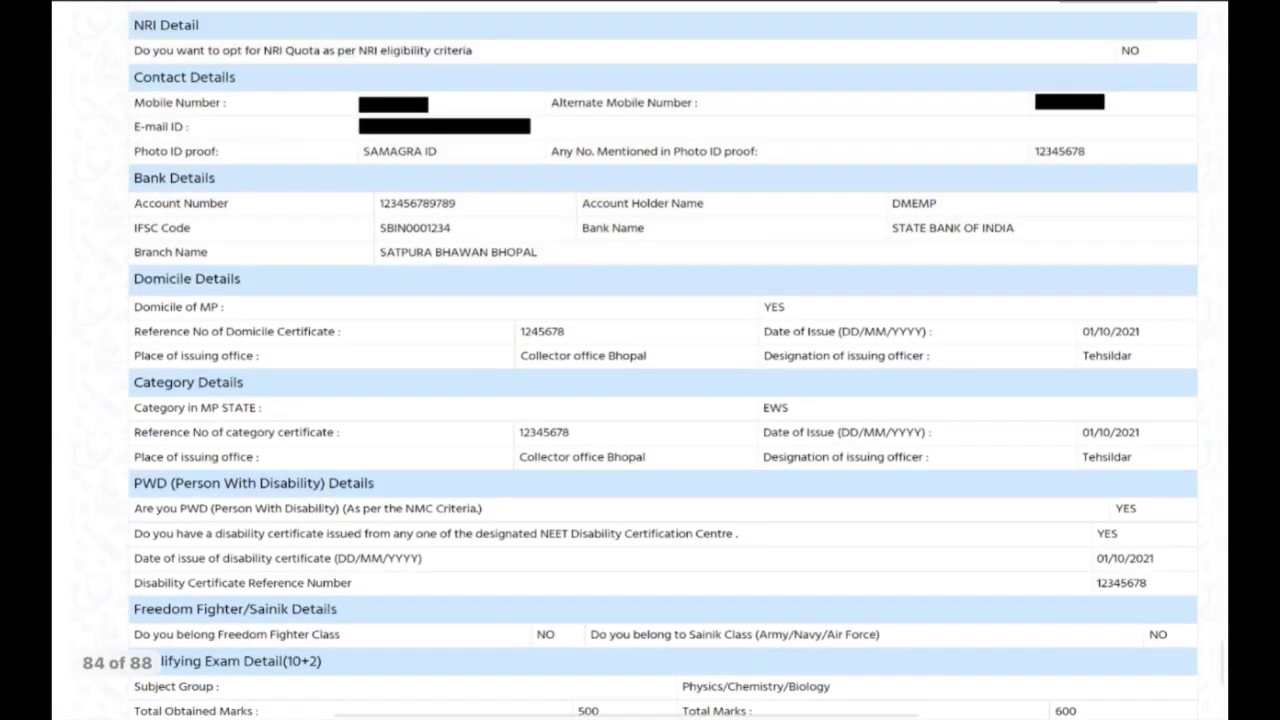
scroll(640, 360, "up", 3)
scroll(640, 360, "down", 7)
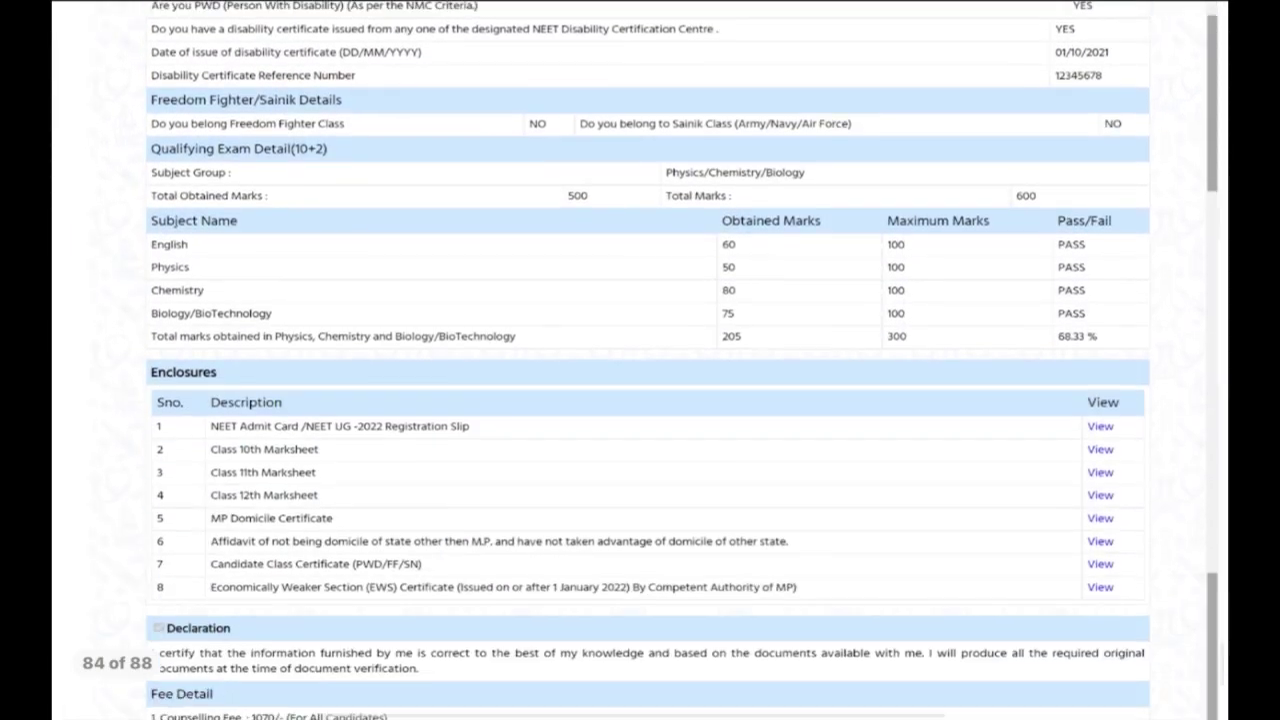
scroll(640, 360, "down", 3)
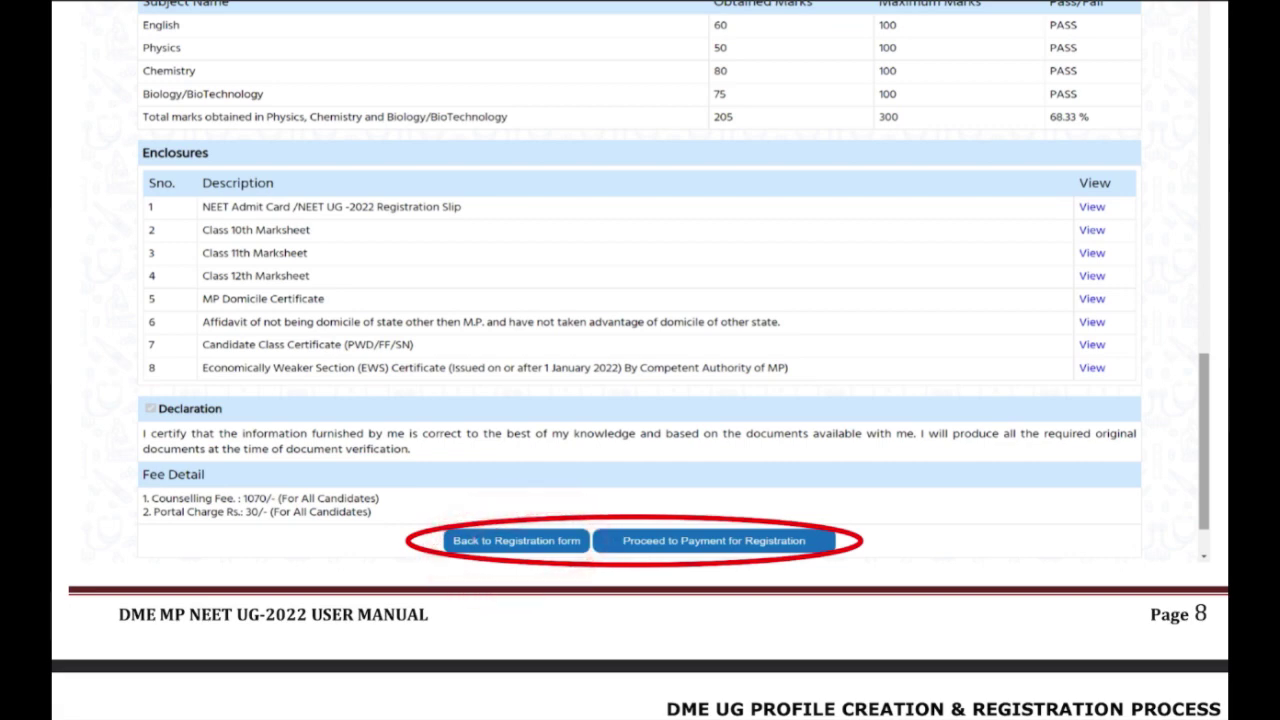
scroll(640, 360, "up", 5)
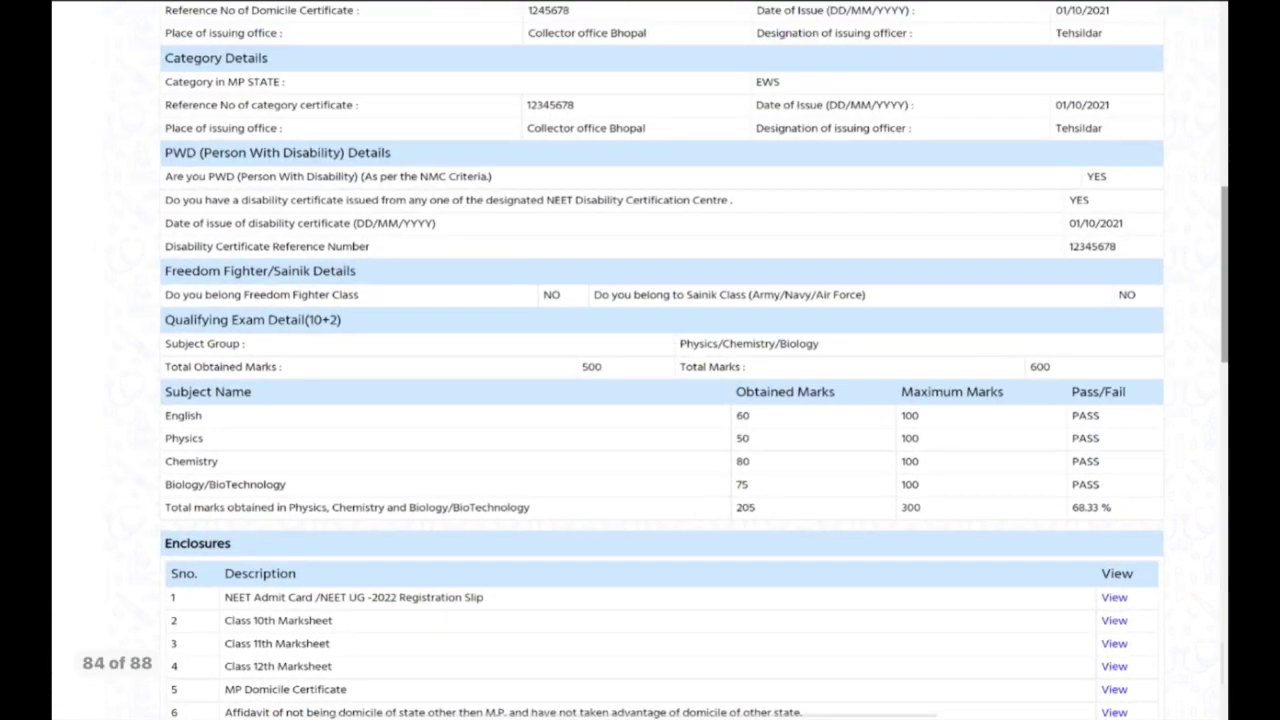
scroll(640, 360, "down", 8)
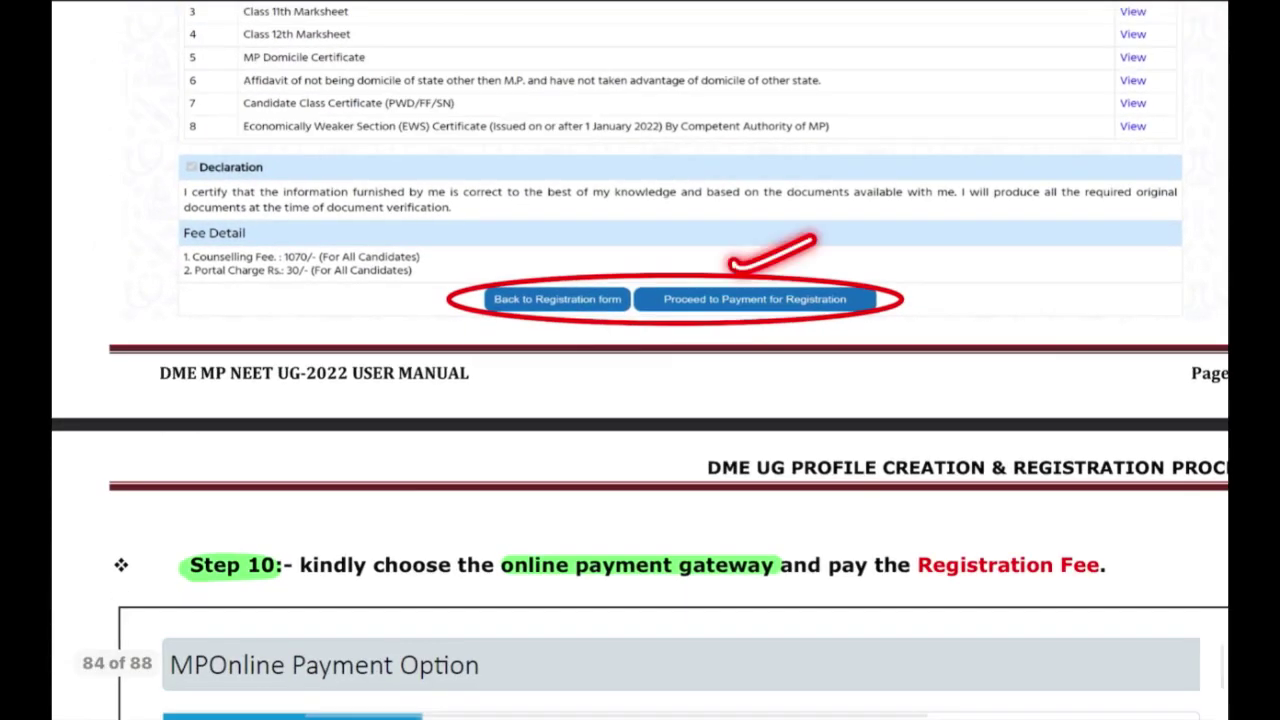
Circle Step 10 and mark the Net Banking, Debit / Credit Card, IMPS and UPI payment options with the laser pointer.
scroll(640, 360, "down", 4)
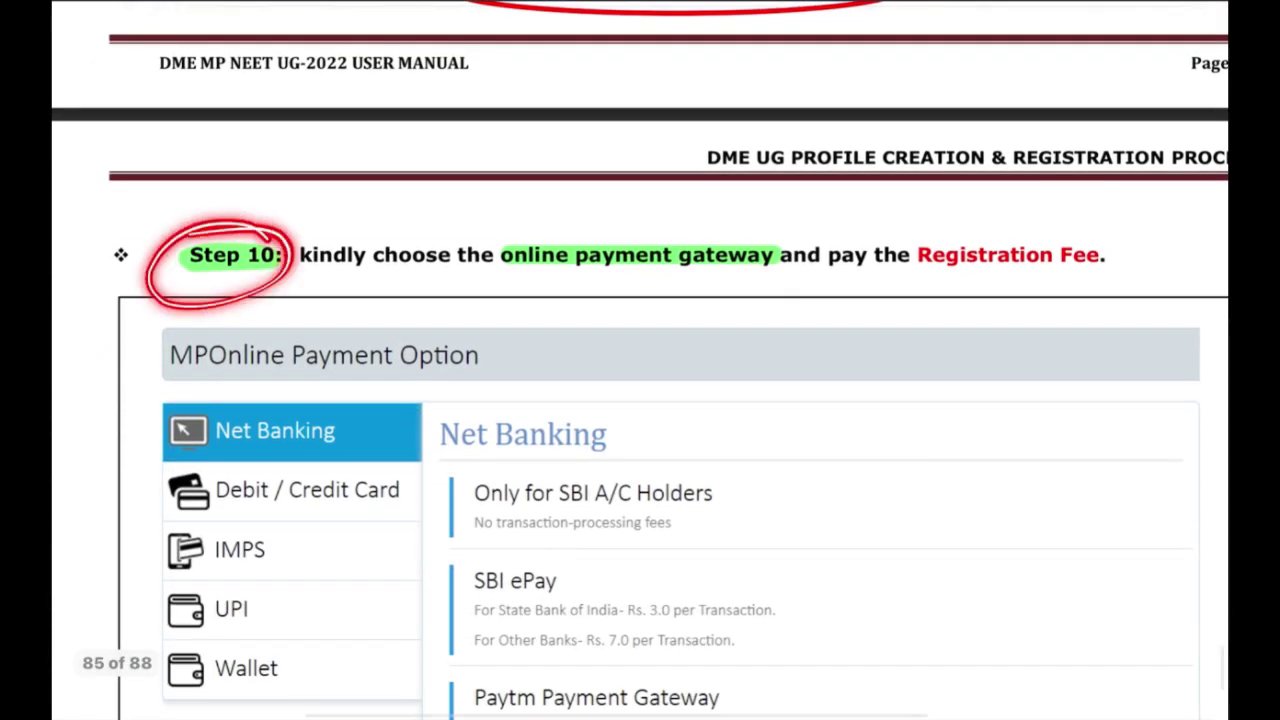
scroll(640, 360, "down", 3)
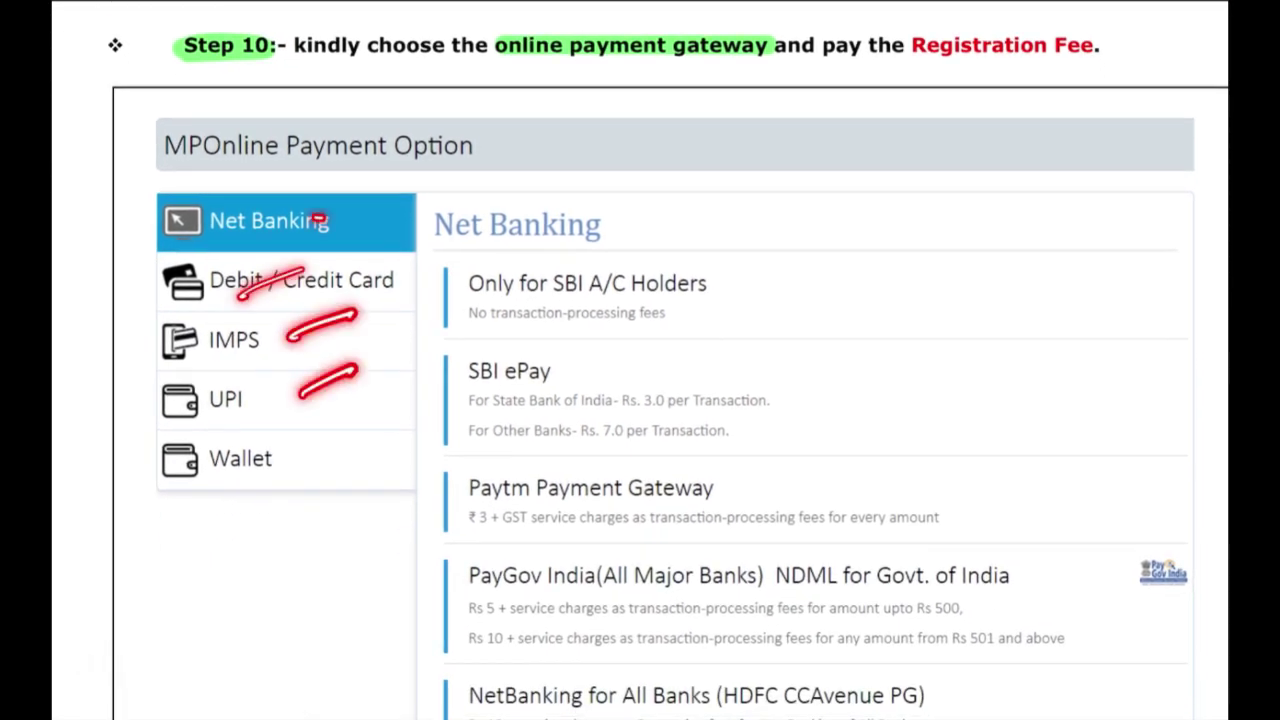
scroll(640, 400, "down", 1)
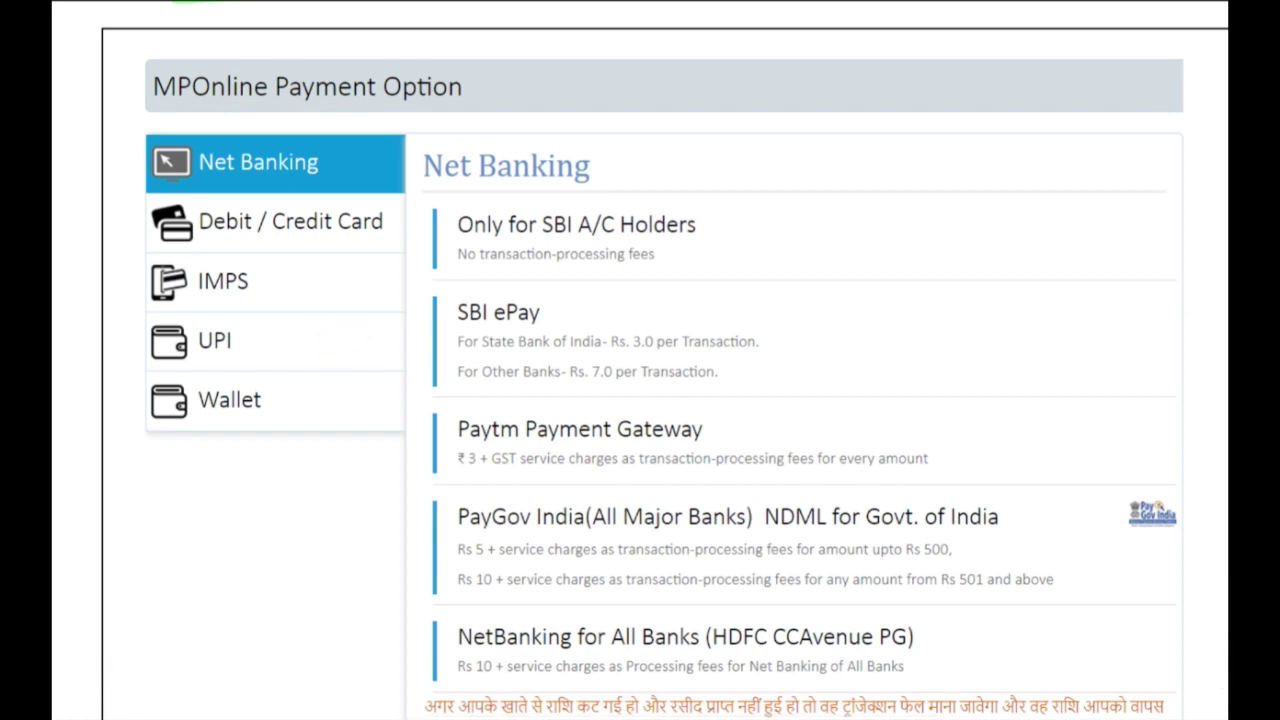
scroll(640, 400, "down", 1)
left_click_drag(245, 252, 290, 260)
scroll(640, 360, "down", 1)
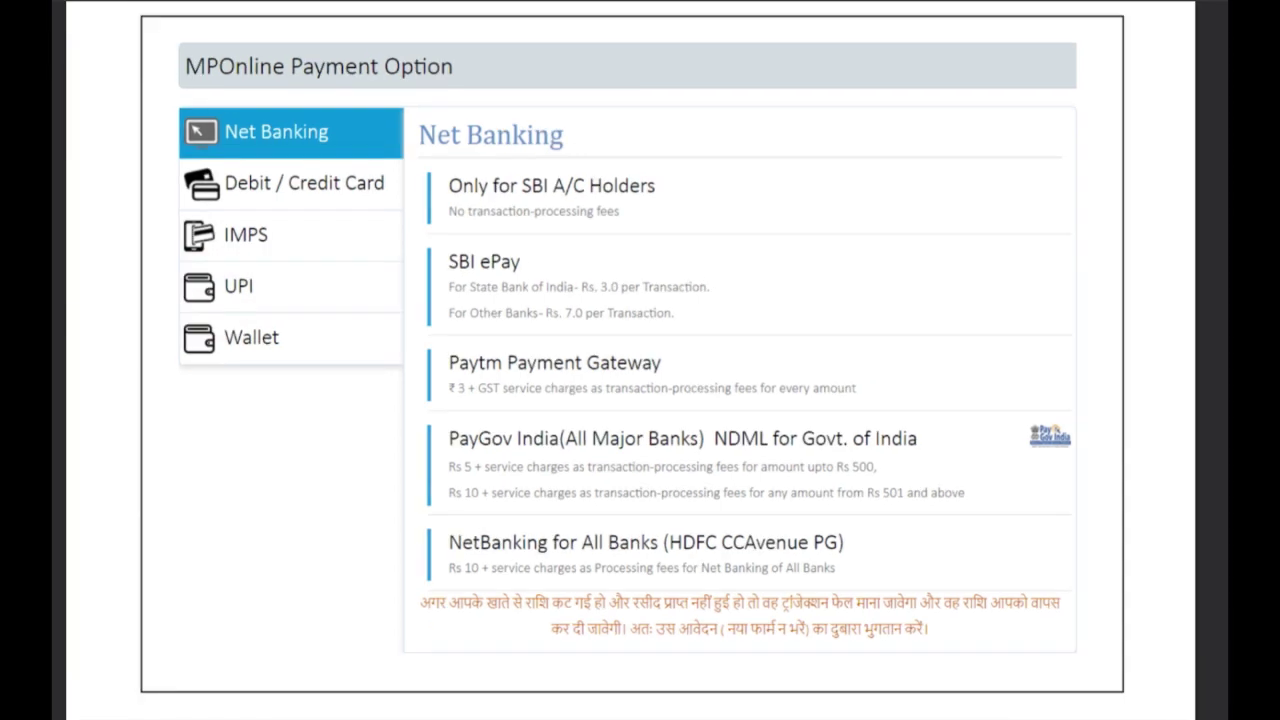
Underline Step 11's wording on successful payment, the receipt and its print out with the laser pointer.
scroll(640, 360, "down", 10)
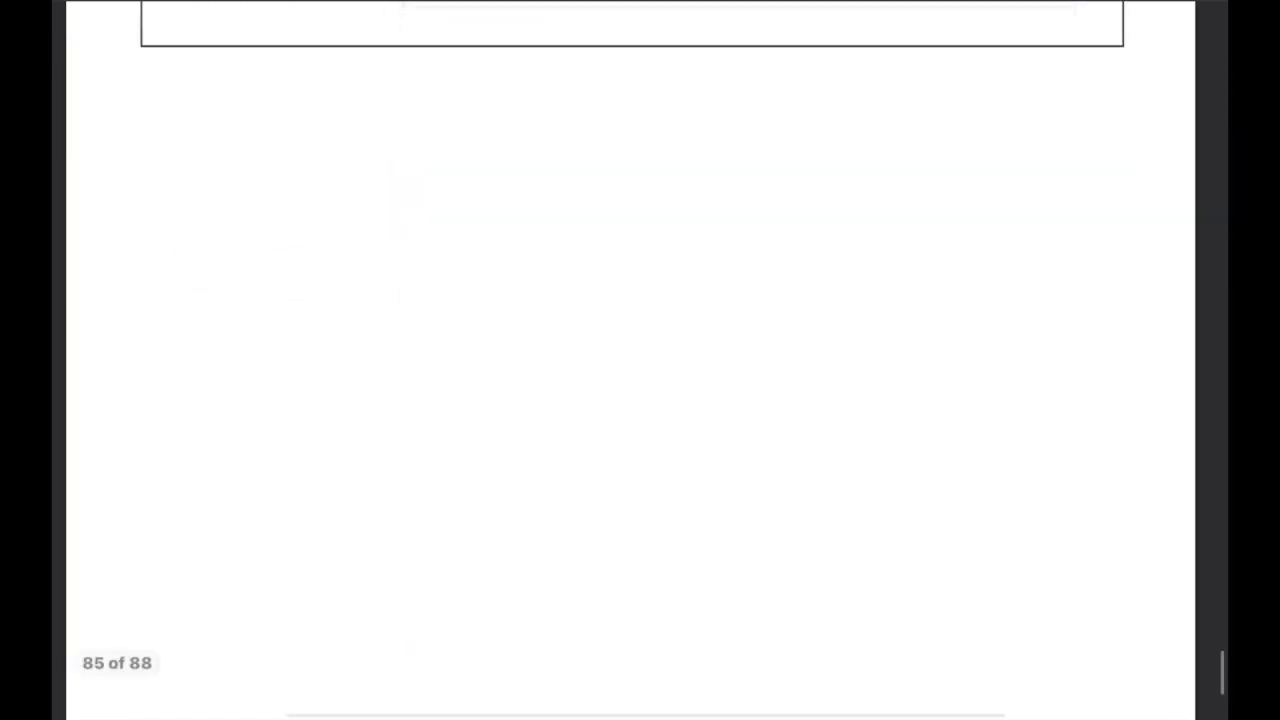
scroll(640, 400, "down", 5)
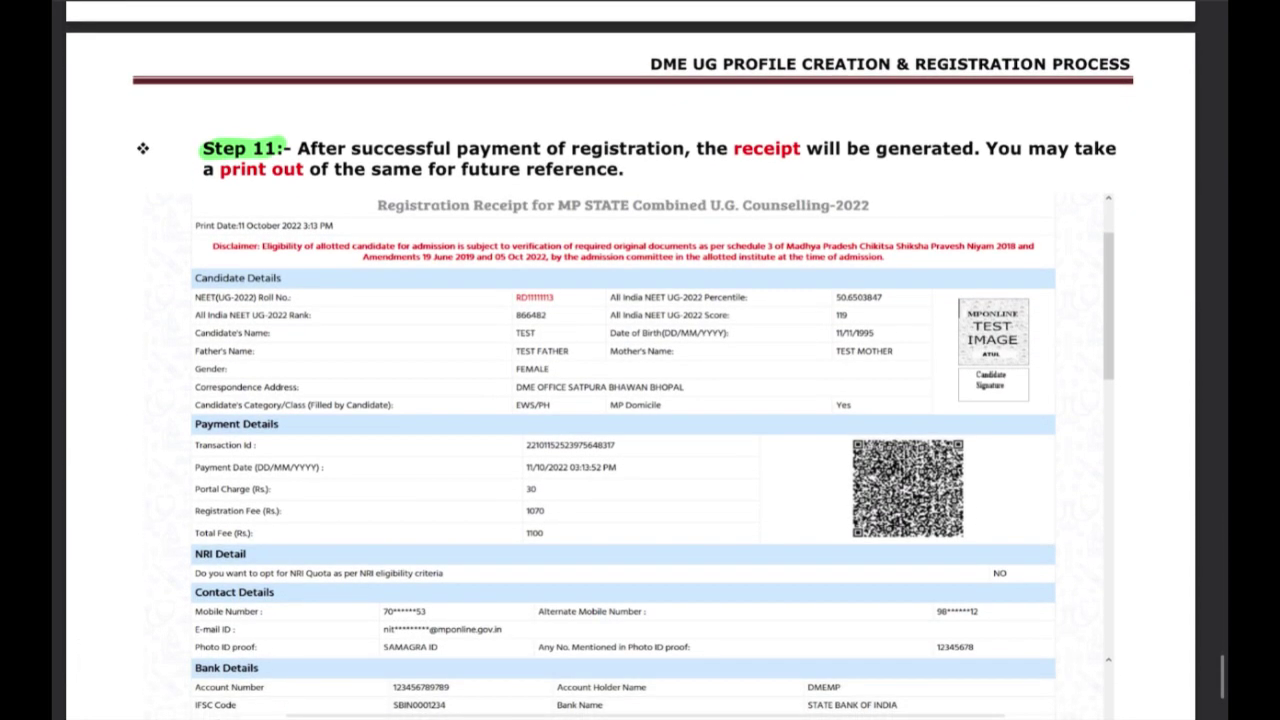
left_click_drag(351, 158, 680, 156)
left_click_drag(789, 139, 843, 152)
left_click_drag(208, 210, 347, 192)
Mark the receipt's Father's Name, Gender and Correspondence Address rows and the candidate's photo and signature with the laser pointer.
scroll(620, 400, "down", 3)
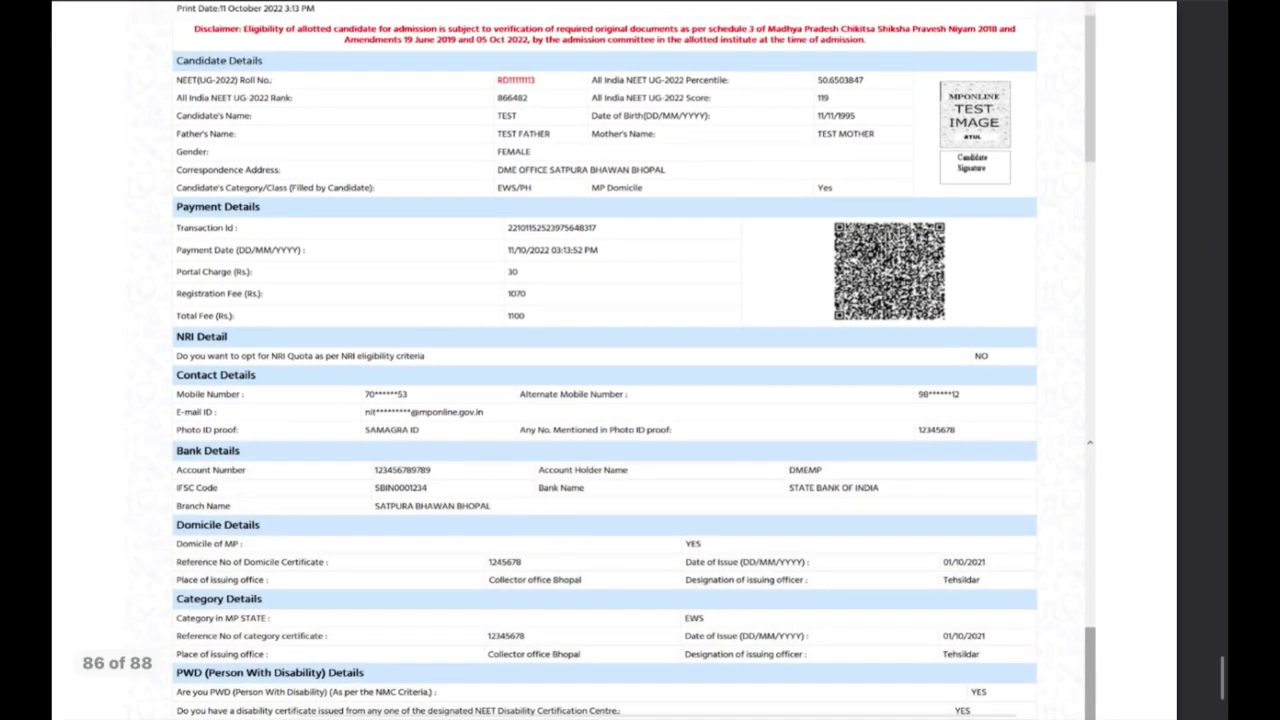
scroll(620, 360, "up", 2)
left_click_drag(168, 165, 245, 159)
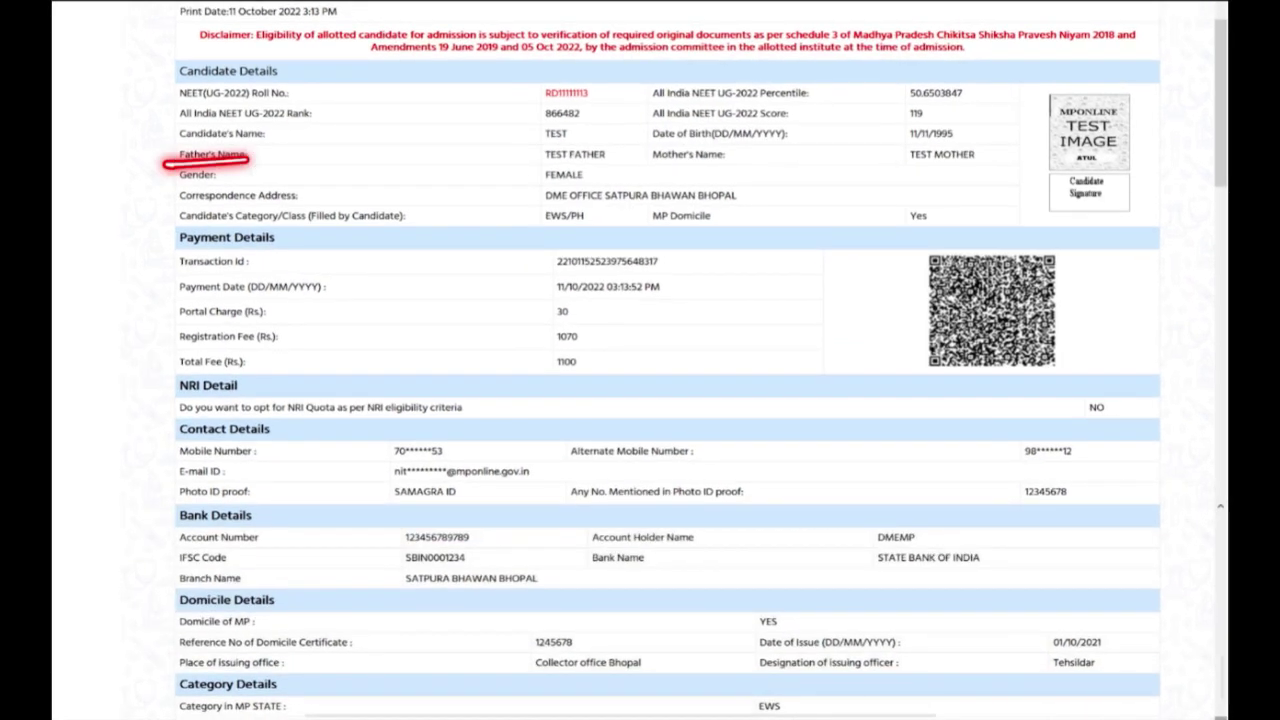
left_click_drag(153, 187, 251, 177)
left_click_drag(157, 213, 304, 203)
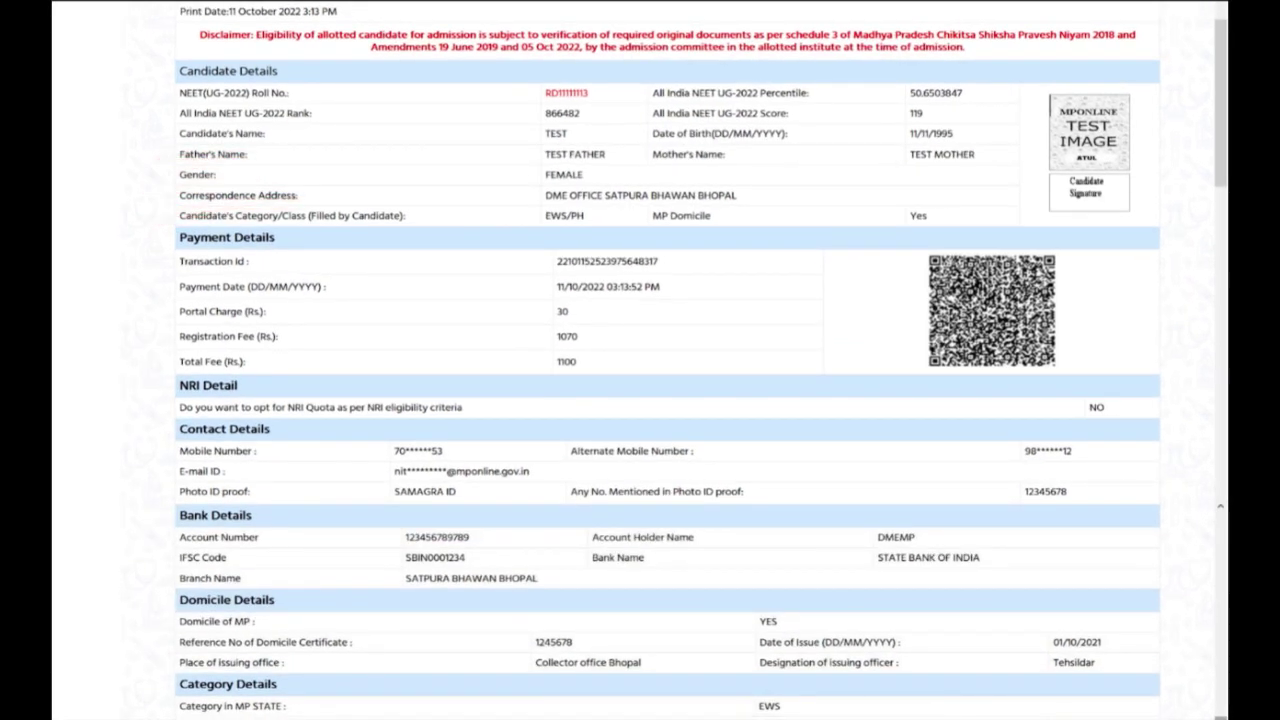
left_click_drag(1053, 105, 1131, 120)
mouse_move(1000, 222)
left_mouse_down()
mouse_move(1040, 265)
mouse_move(1056, 236)
left_mouse_up()
scroll(662, 260, "up", 1)
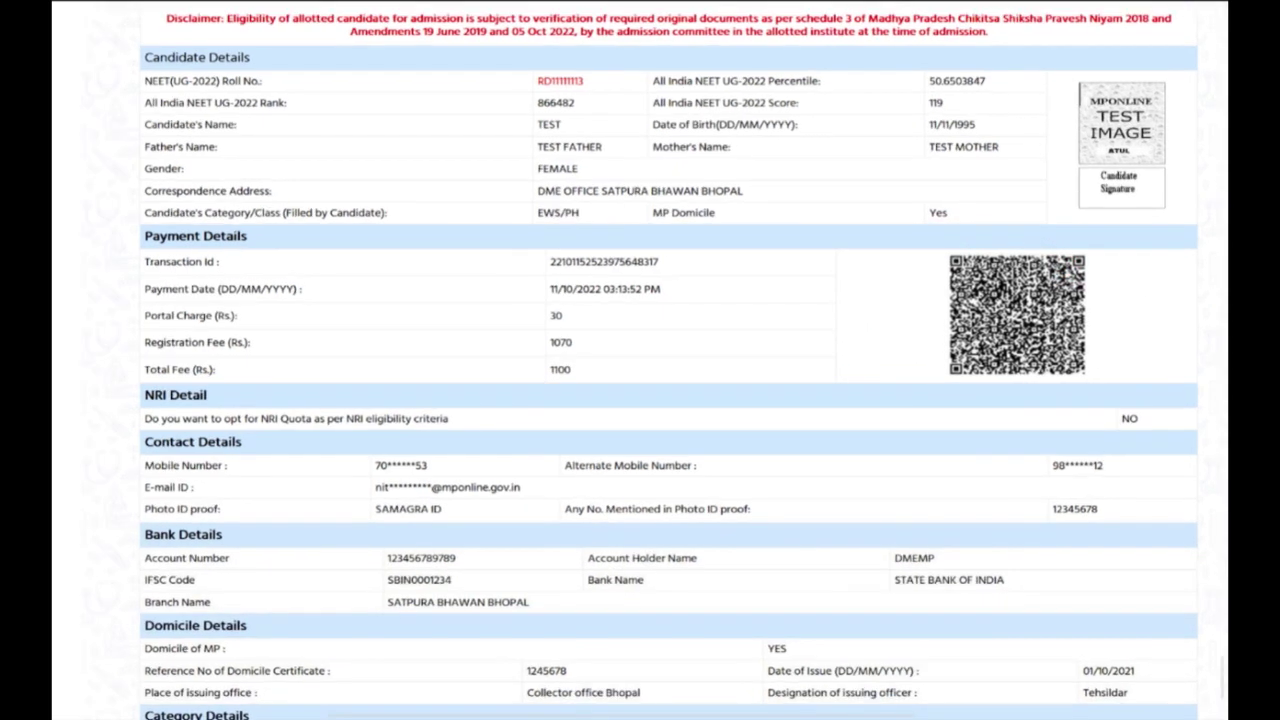
Mark the receipt's payment information and the detail sections that follow with the laser pointer.
scroll(783, 204, "down", 1)
mouse_move(636, 376)
left_mouse_down()
mouse_move(543, 394)
mouse_move(557, 328)
left_mouse_up()
scroll(500, 400, "up", 4)
scroll(500, 400, "down", 3)
scroll(640, 400, "down", 1)
scroll(640, 360, "down", 2)
left_click_drag(242, 270, 304, 244)
left_click_drag(200, 388, 259, 343)
scroll(640, 360, "down", 1)
mouse_move(220, 492)
left_mouse_down()
mouse_move(280, 430)
mouse_move(290, 447)
mouse_move(441, 372)
left_mouse_up()
scroll(640, 360, "down", 2)
Review the receipt's Enclosures list and circle the Authorized Kiosk Detail and the Print option with the laser pointer.
scroll(640, 360, "down", 4)
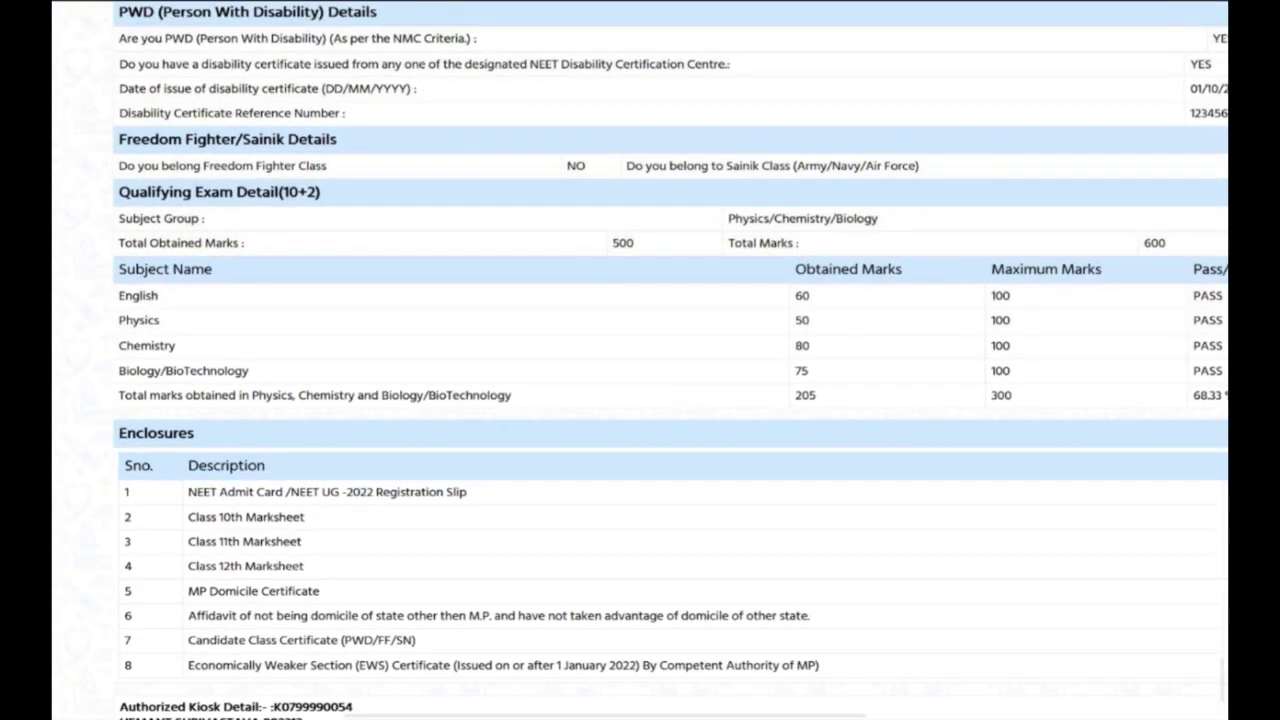
scroll(640, 360, "down", 2)
scroll(640, 360, "down", 3)
left_click_drag(423, 291, 428, 298)
scroll(640, 400, "up", 3)
scroll(640, 400, "down", 1)
scroll(640, 360, "down", 1)
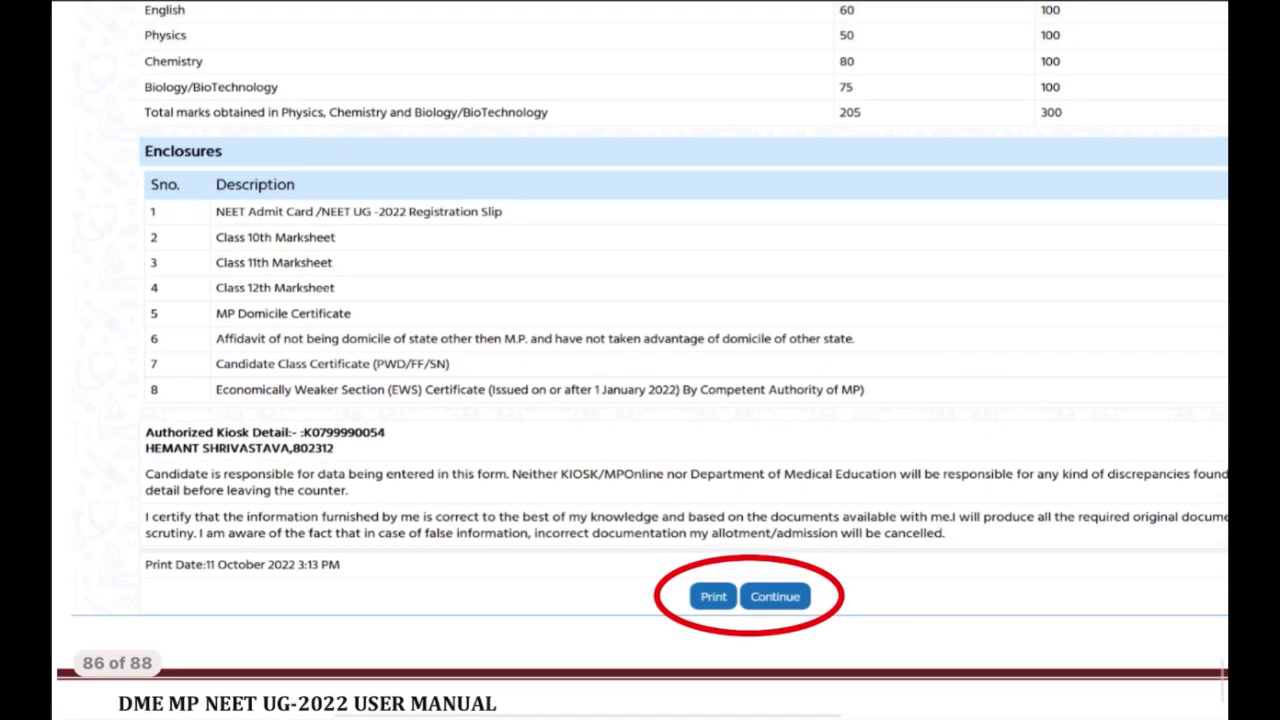
left_click_drag(285, 404, 150, 412)
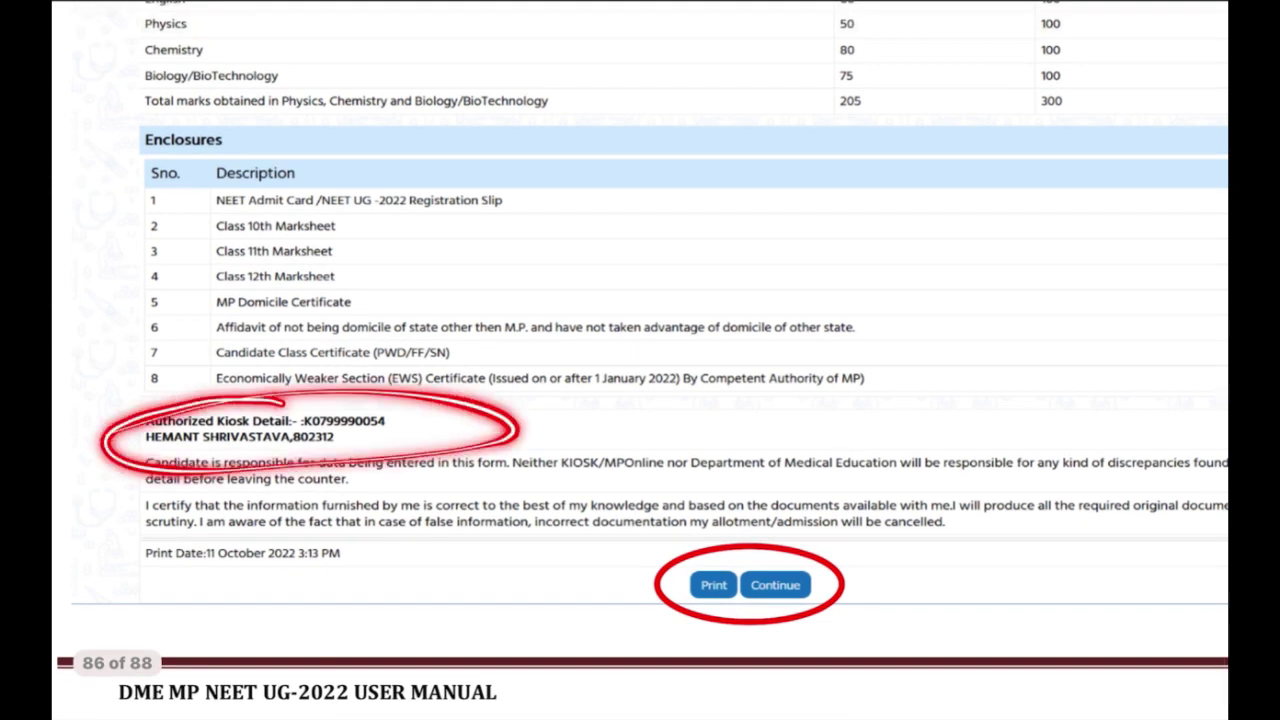
scroll(640, 360, "down", 1)
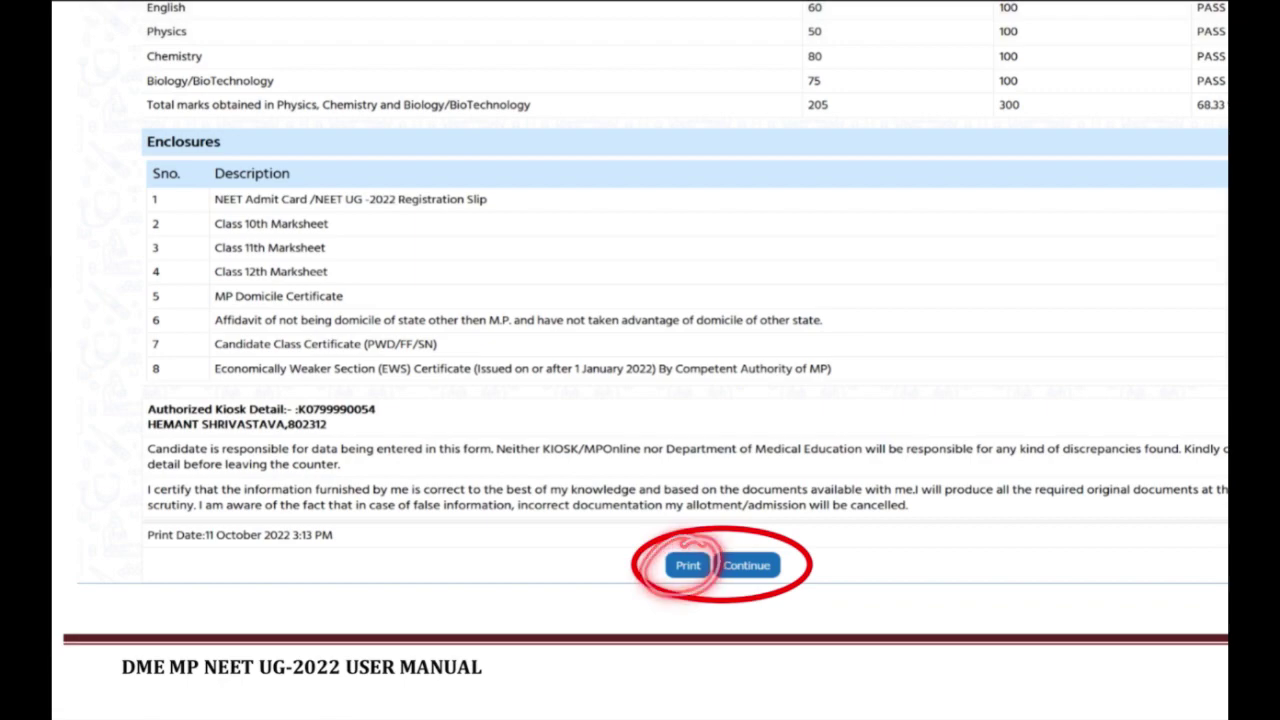
Recheck the whole registration receipt, from its Print and Continue options back to Candidate Details.
scroll(640, 360, "down", 2)
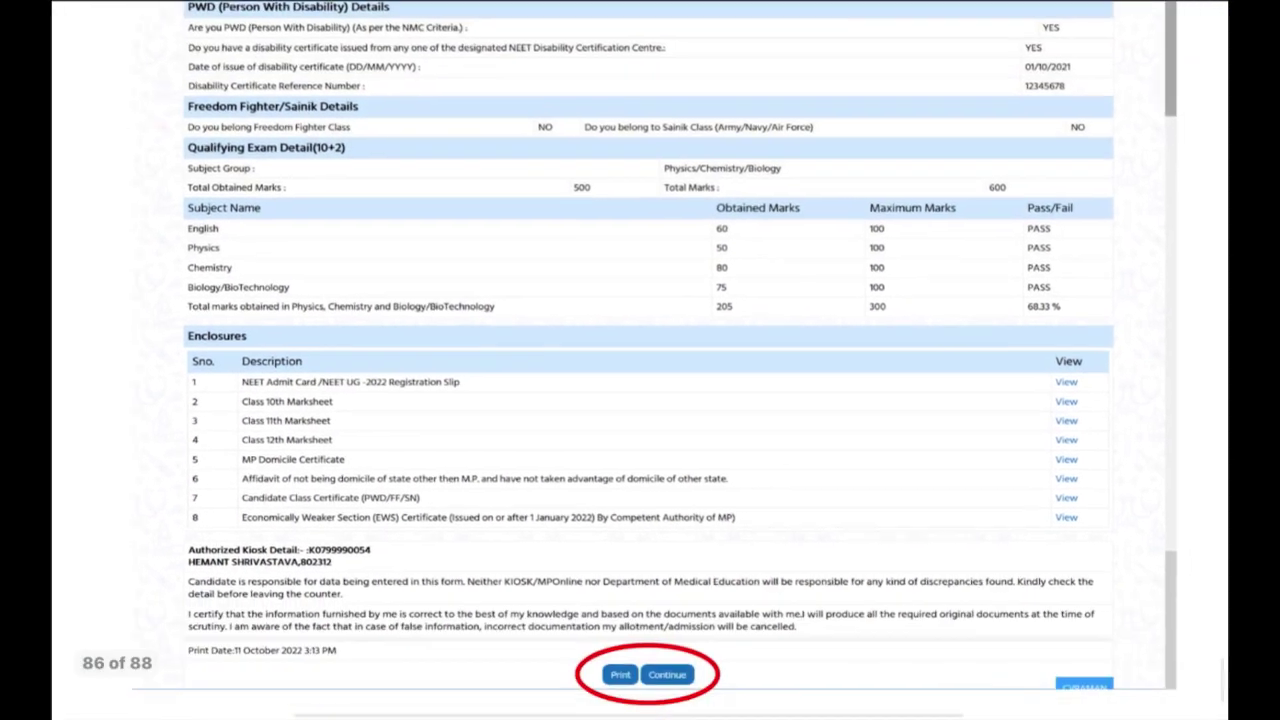
scroll(640, 360, "up", 3)
scroll(640, 360, "down", 2)
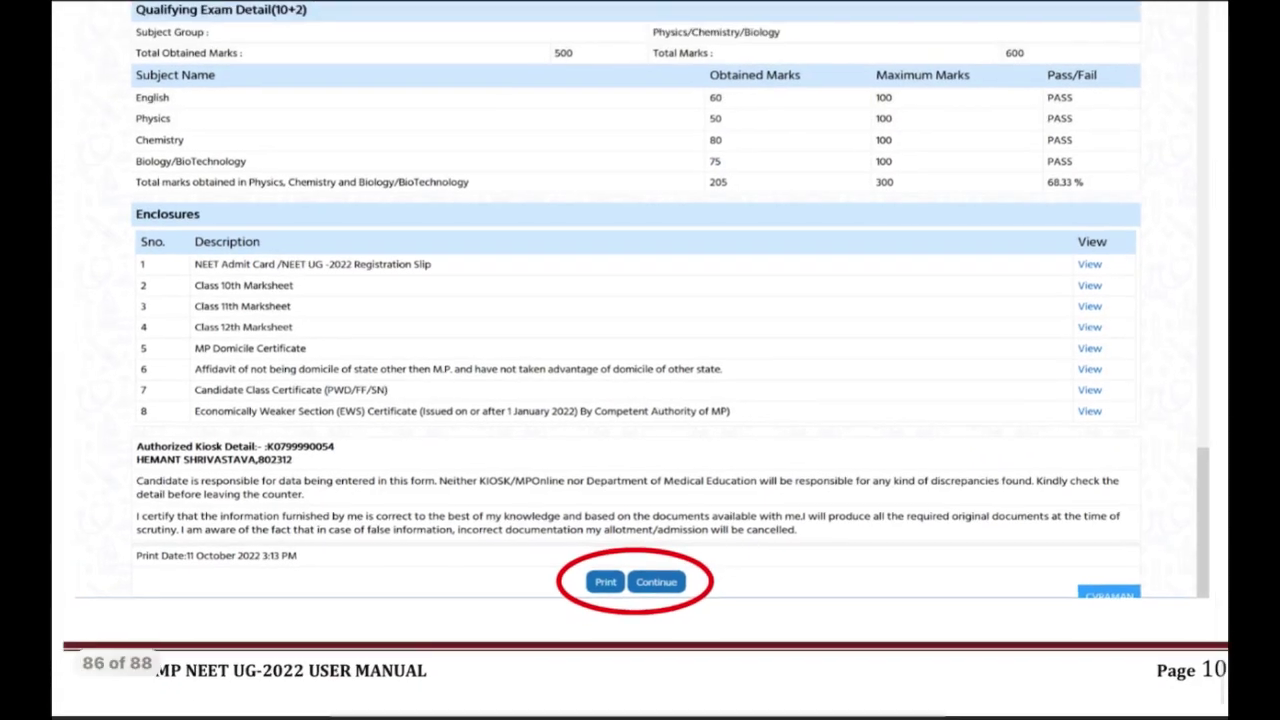
scroll(640, 360, "up", 10)
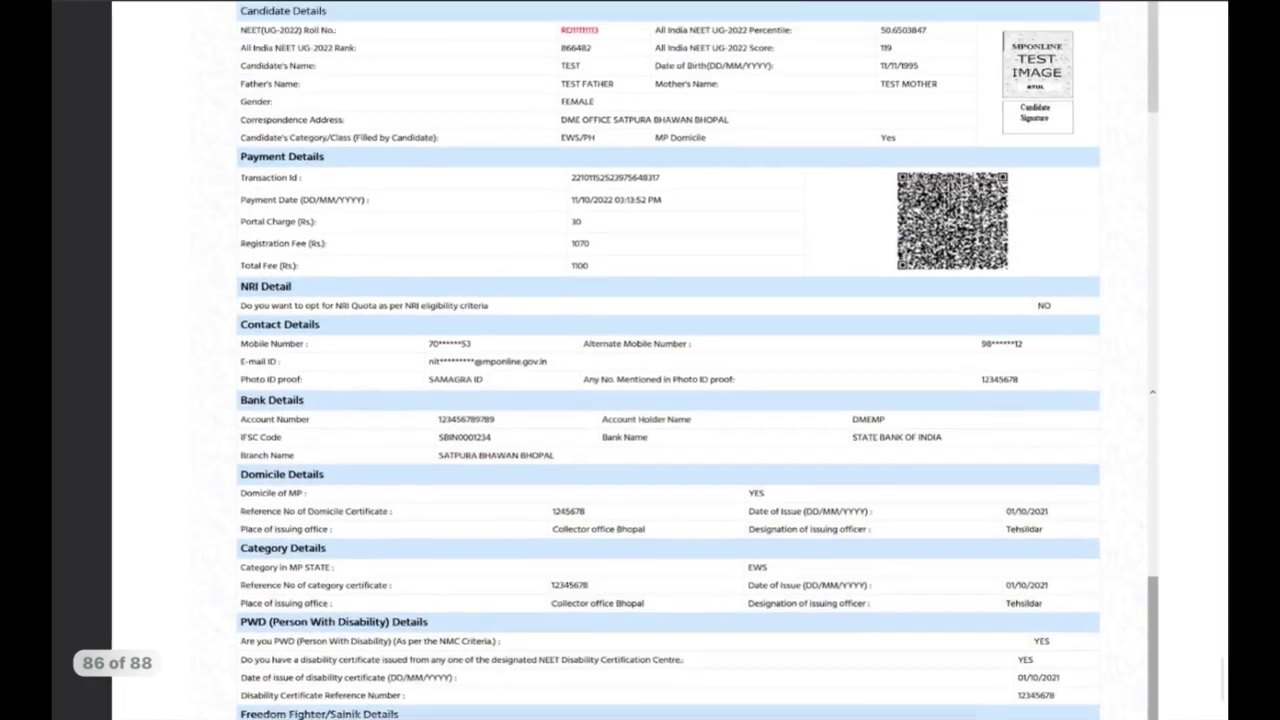
Review the post-payment NOTE and trace the Candidate's Status Tracker stages to Admitted at Institute with the laser pointer.
scroll(640, 360, "down", 10)
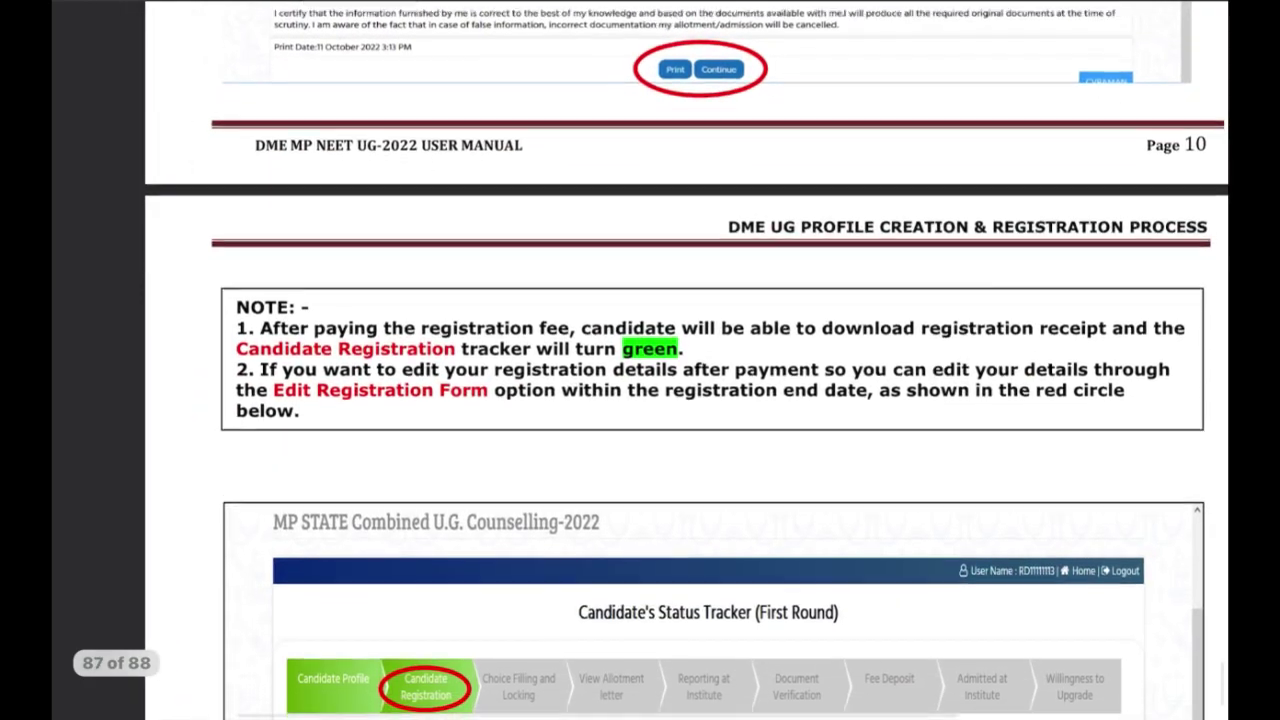
scroll(640, 360, "down", 5)
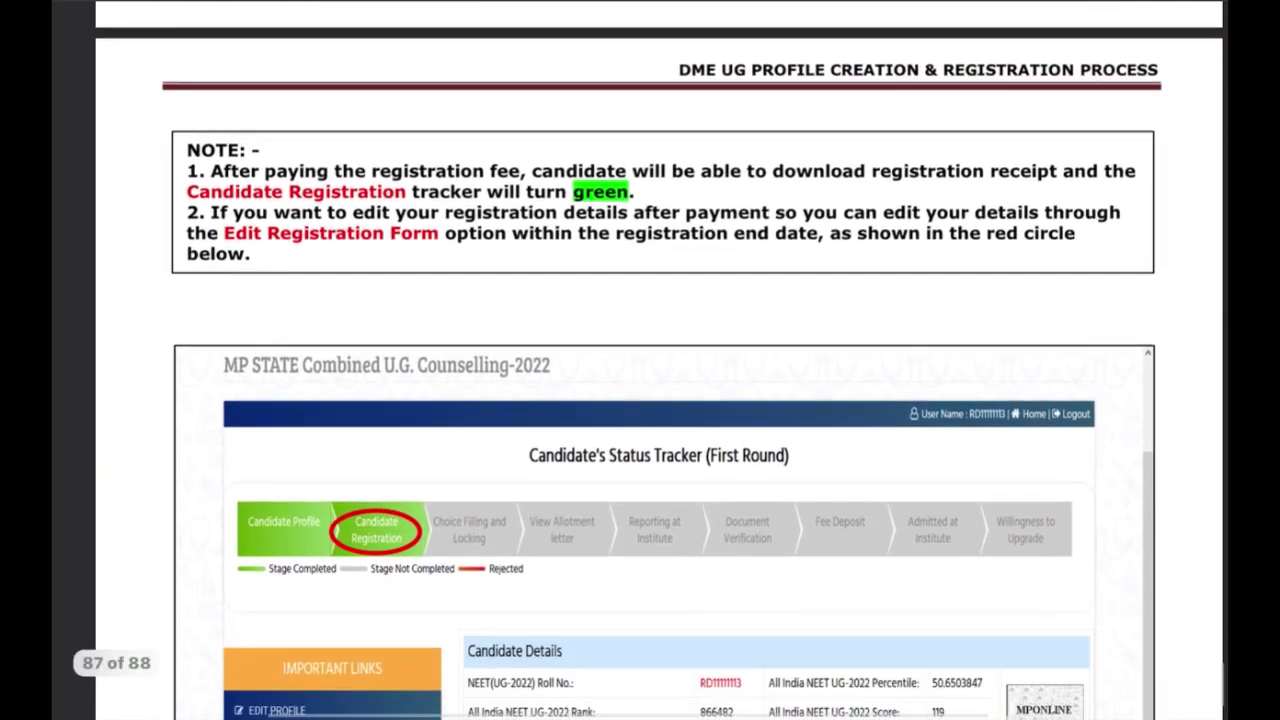
scroll(640, 360, "up", 3)
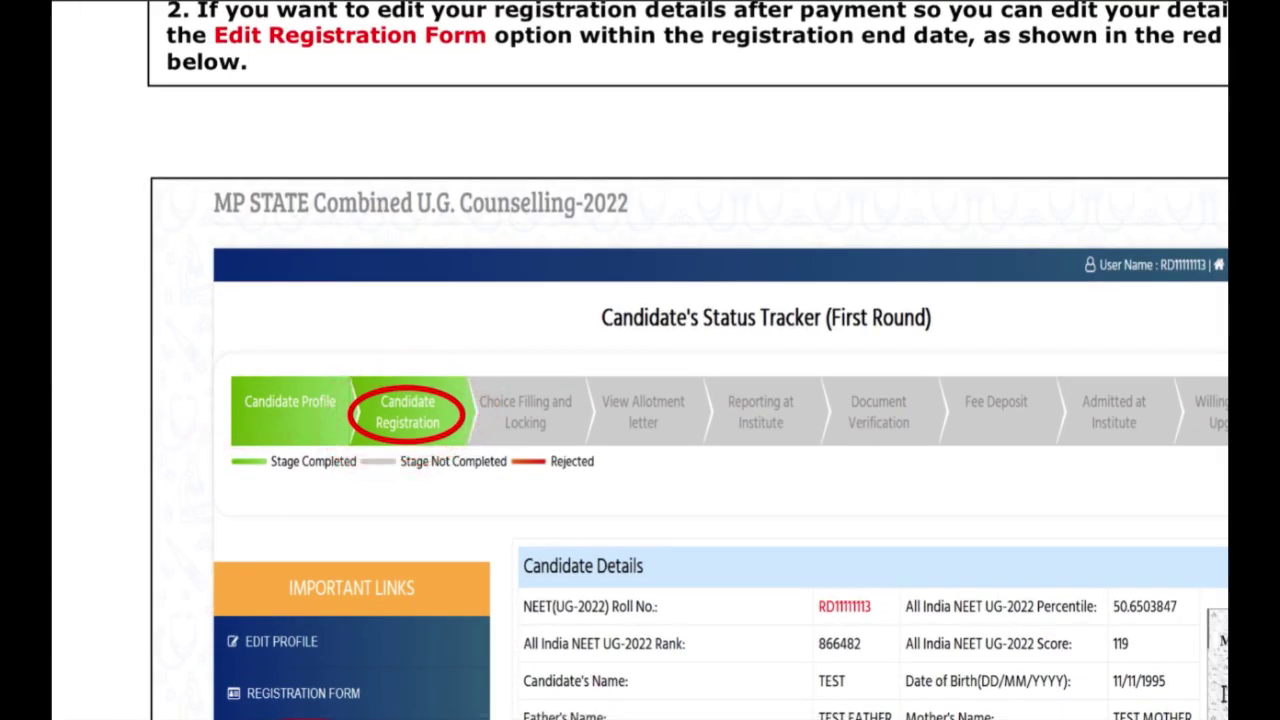
scroll(640, 360, "down", 1)
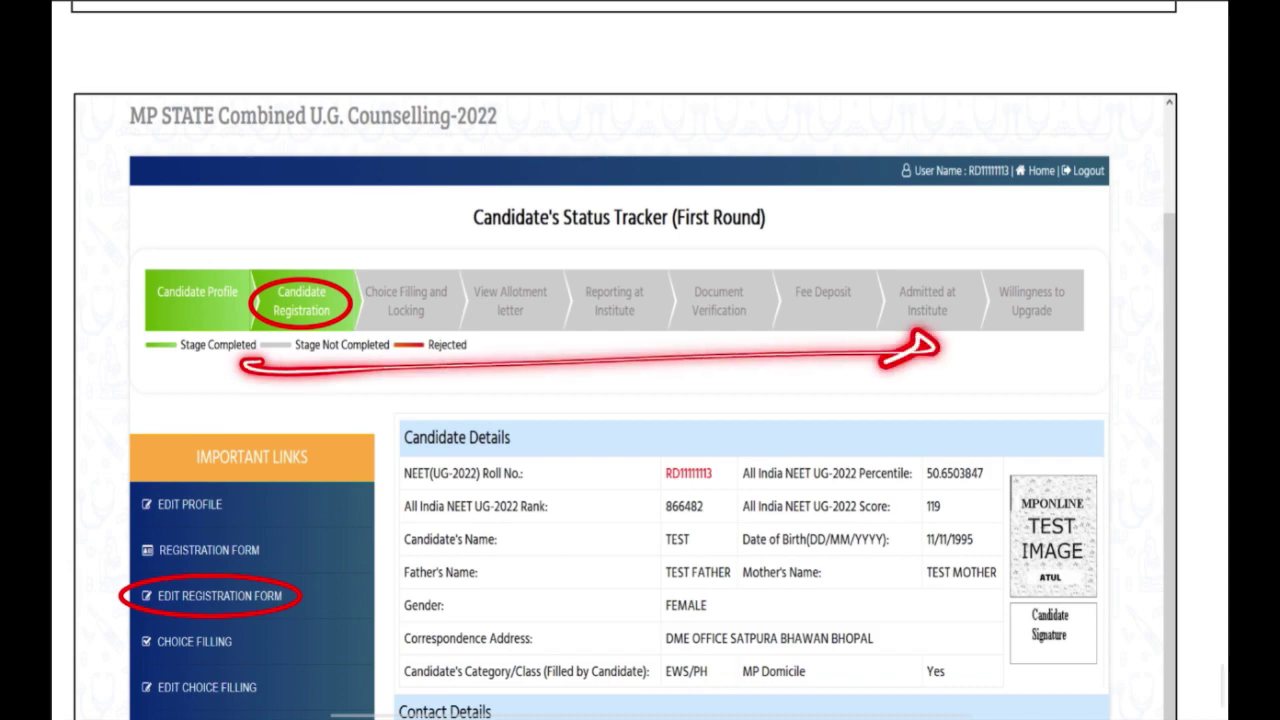
Review the candidate dashboard's Important Links and mark Edit Registration Form with the laser pointer.
scroll(640, 360, "down", 2)
scroll(640, 360, "down", 2)
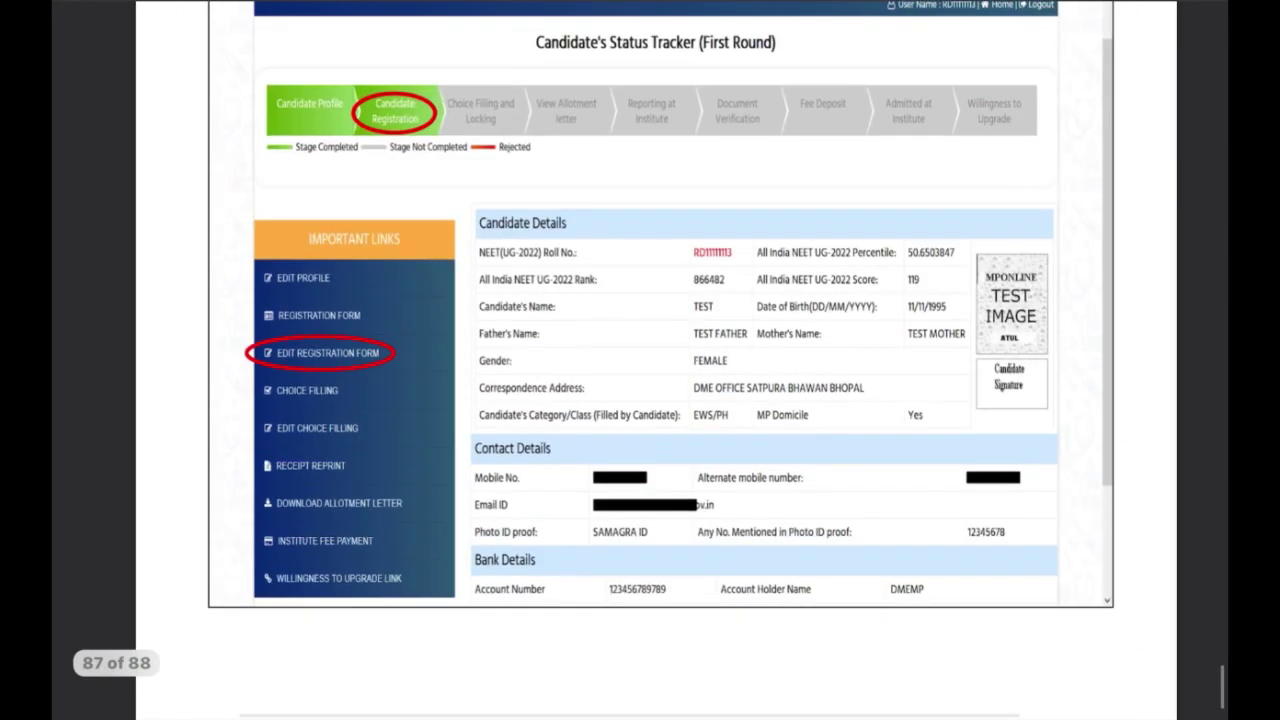
scroll(768, 368, "up", 1)
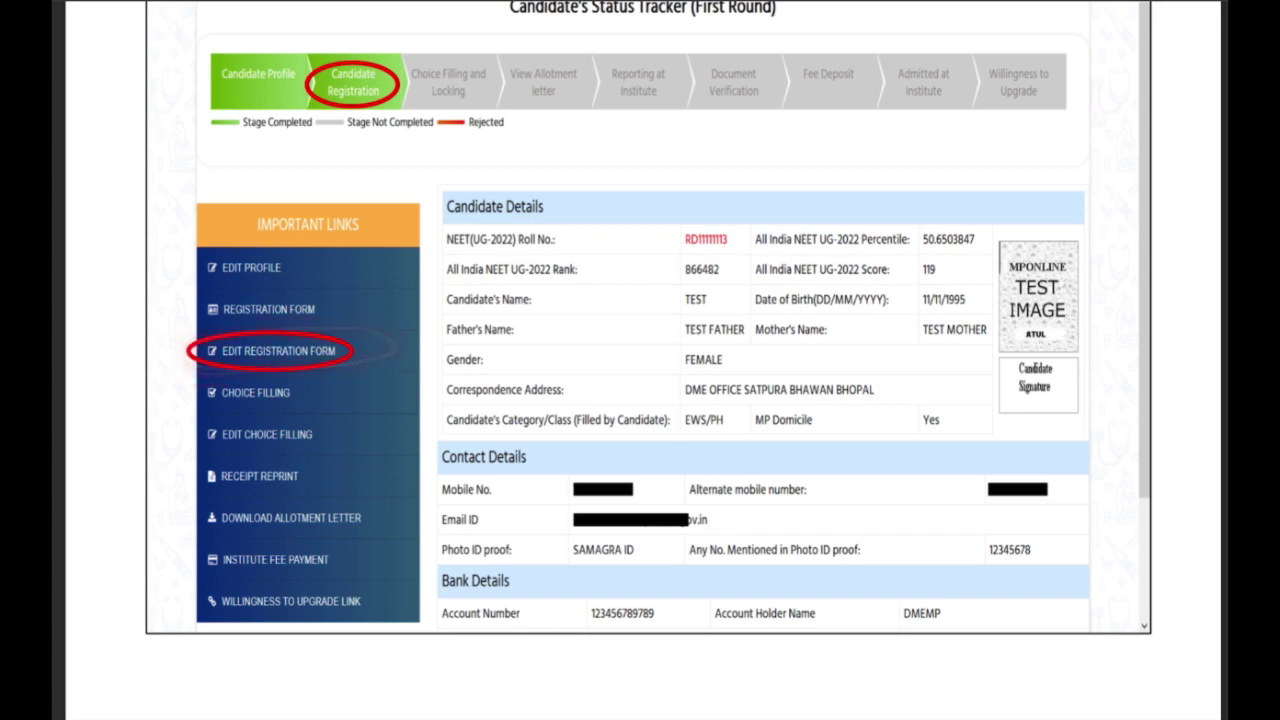
scroll(640, 400, "down", 3)
scroll(640, 360, "down", 1)
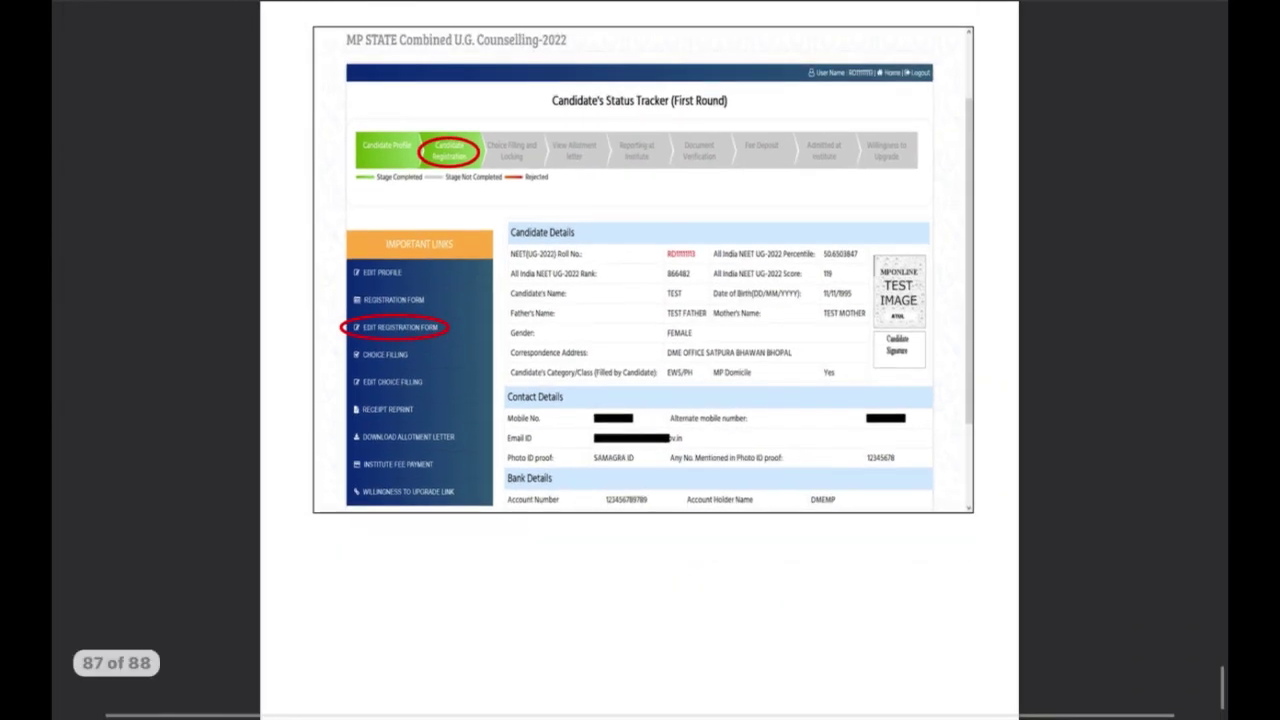
scroll(640, 360, "up", 2)
scroll(688, 285, "up", 2)
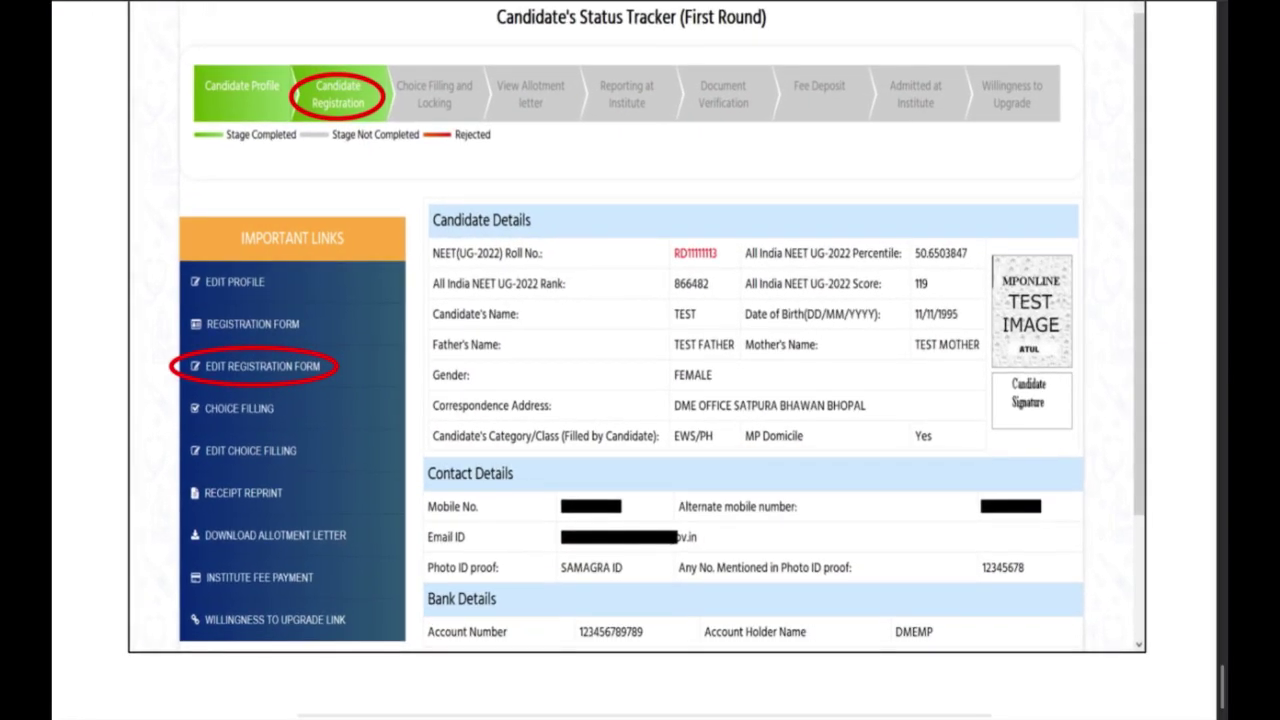
left_click_drag(158, 388, 334, 358)
scroll(640, 360, "down", 2)
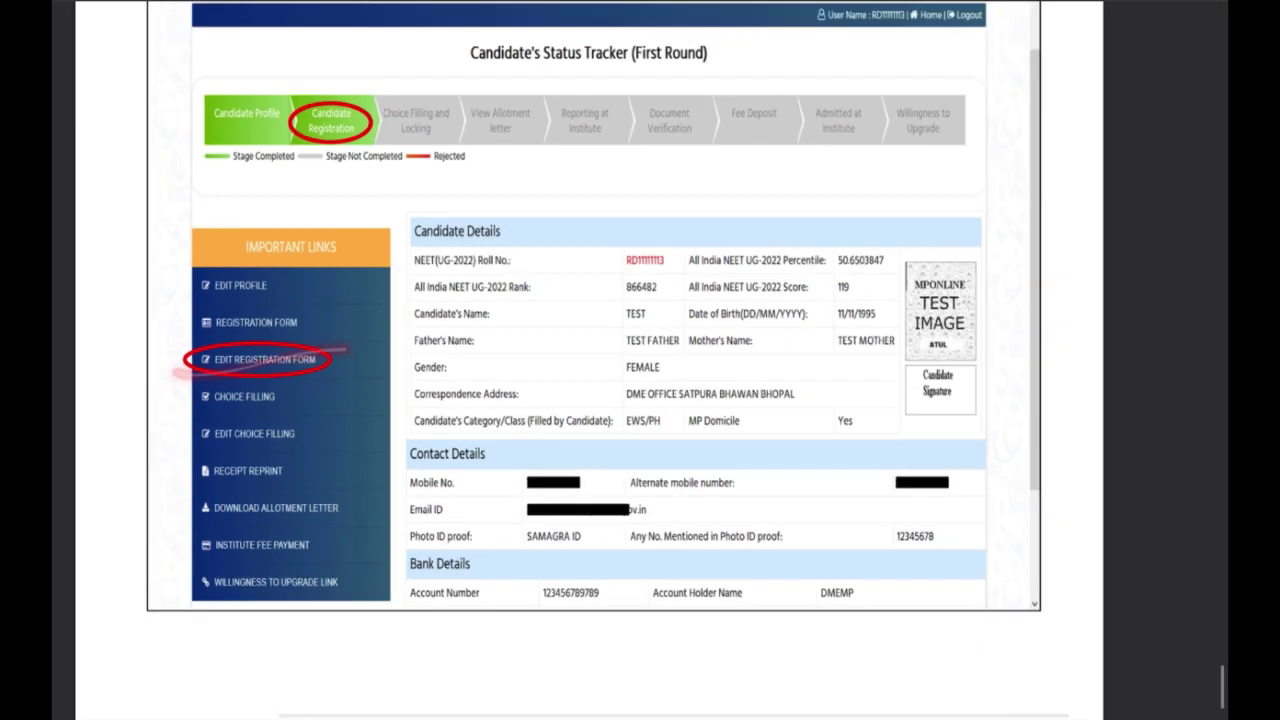
scroll(640, 400, "down", 7)
scroll(640, 400, "up", 7)
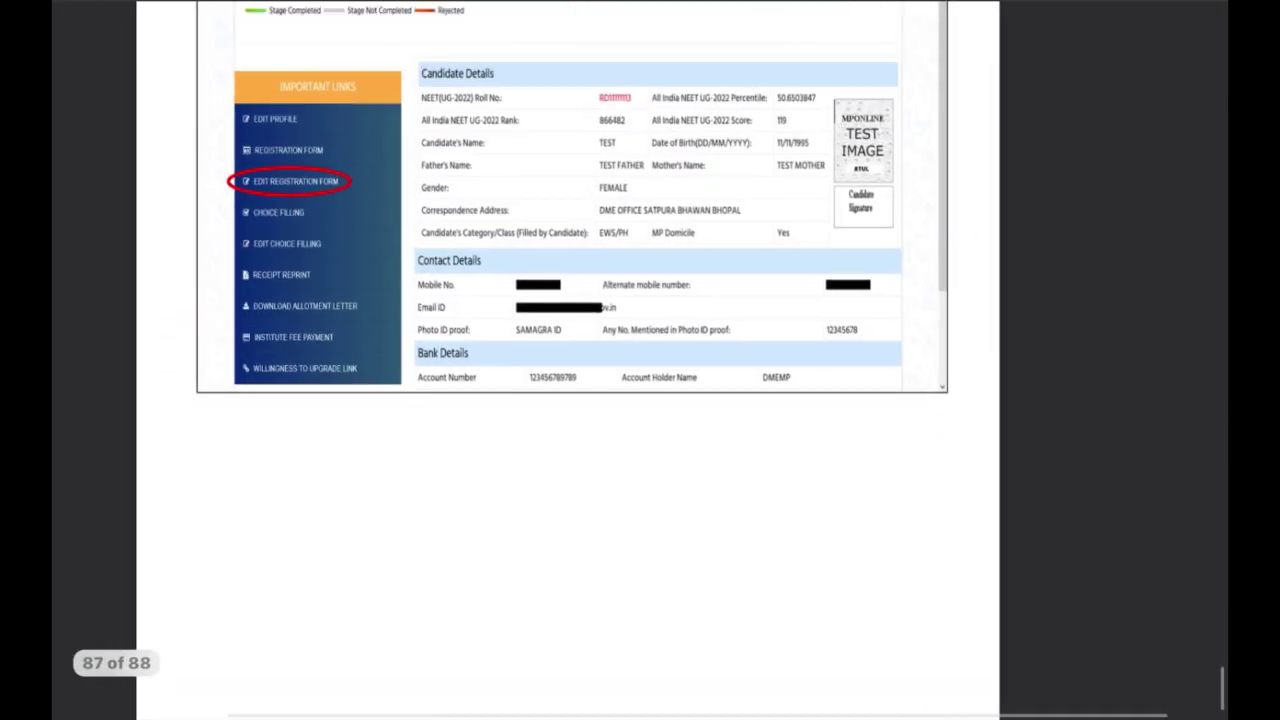
scroll(640, 360, "up", 3)
scroll(640, 360, "down", 1)
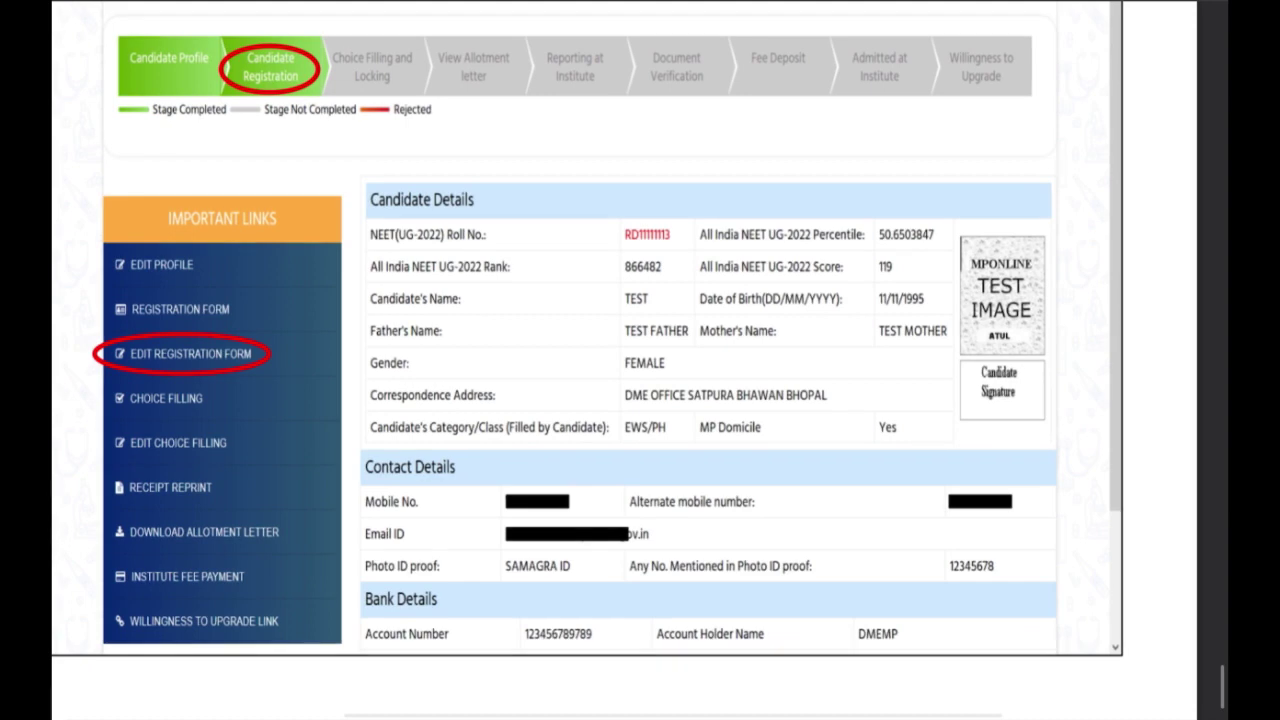